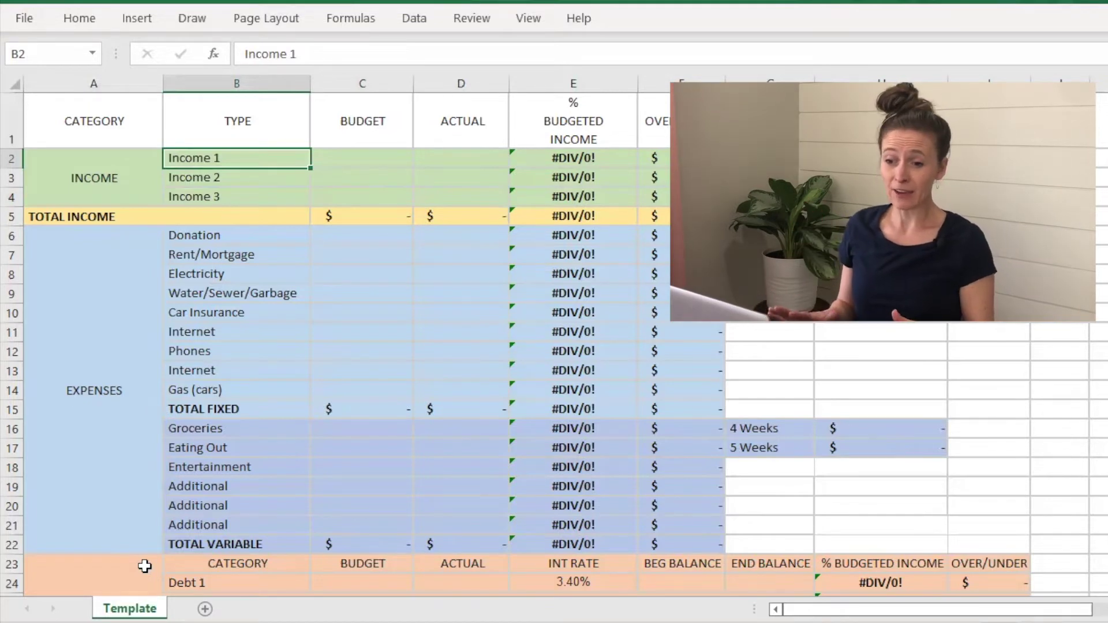
Try a dark orange fill on the income block, then undo it.
{"action": "left_click", "coordinate": [48, 171]}
{"action": "left_click_drag", "start_coordinate": [69, 168], "coordinate": [665, 185]}
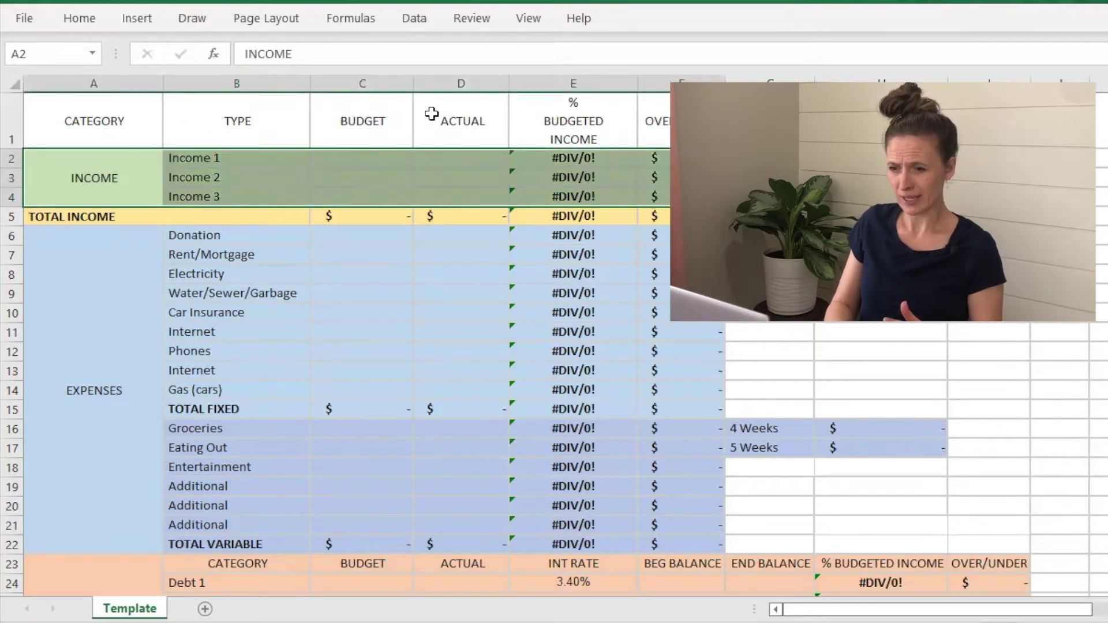
{"action": "left_click", "coordinate": [94, 21]}
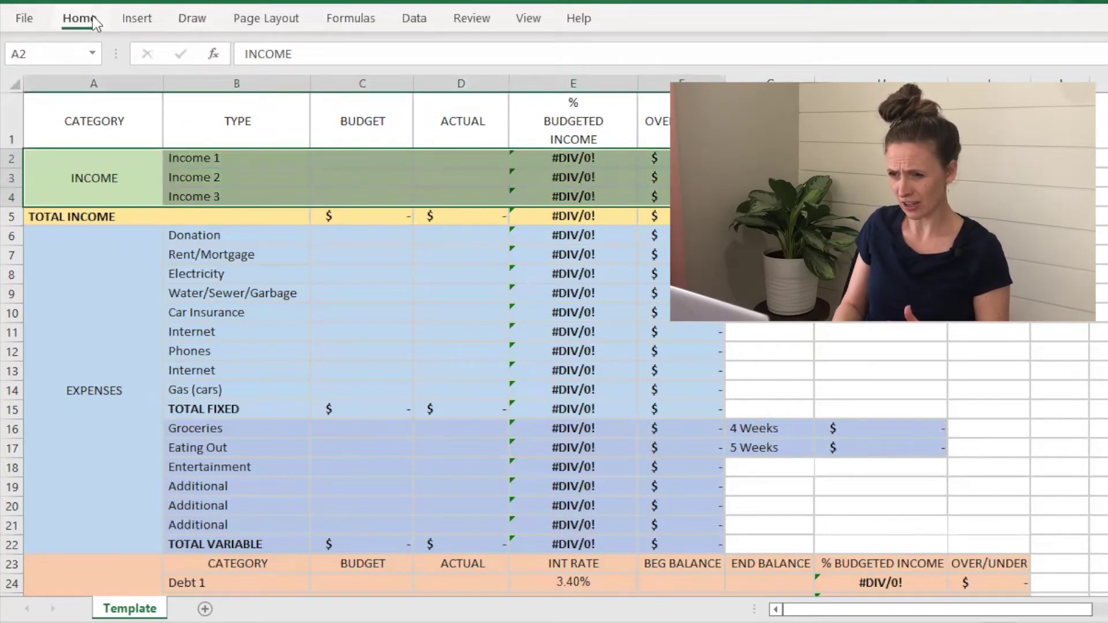
{"action": "left_click", "coordinate": [250, 82]}
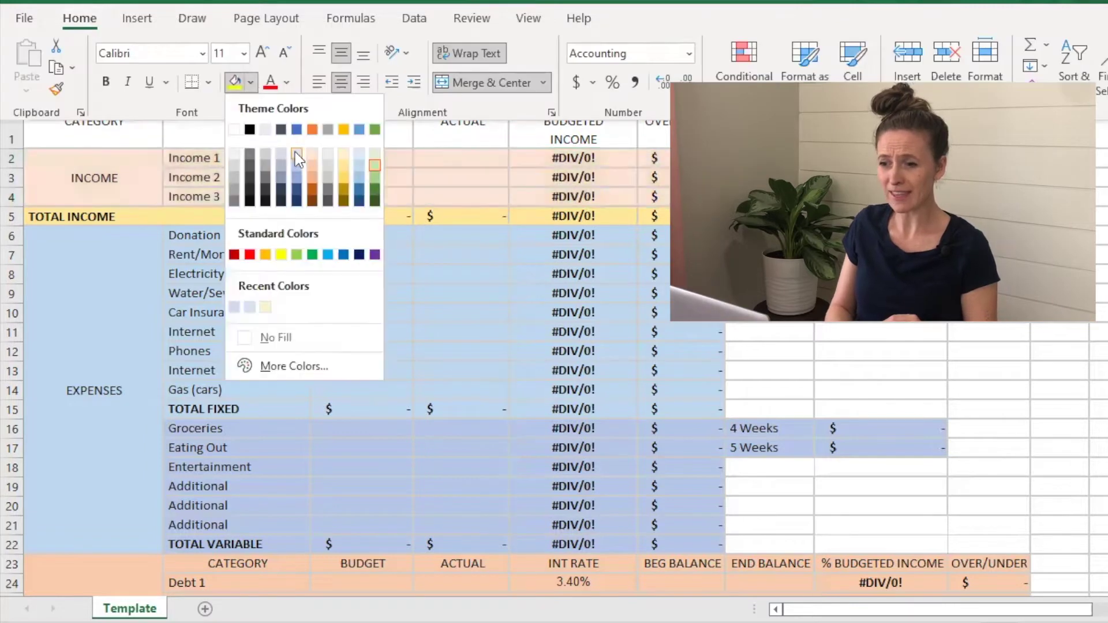
{"action": "left_click", "coordinate": [312, 191]}
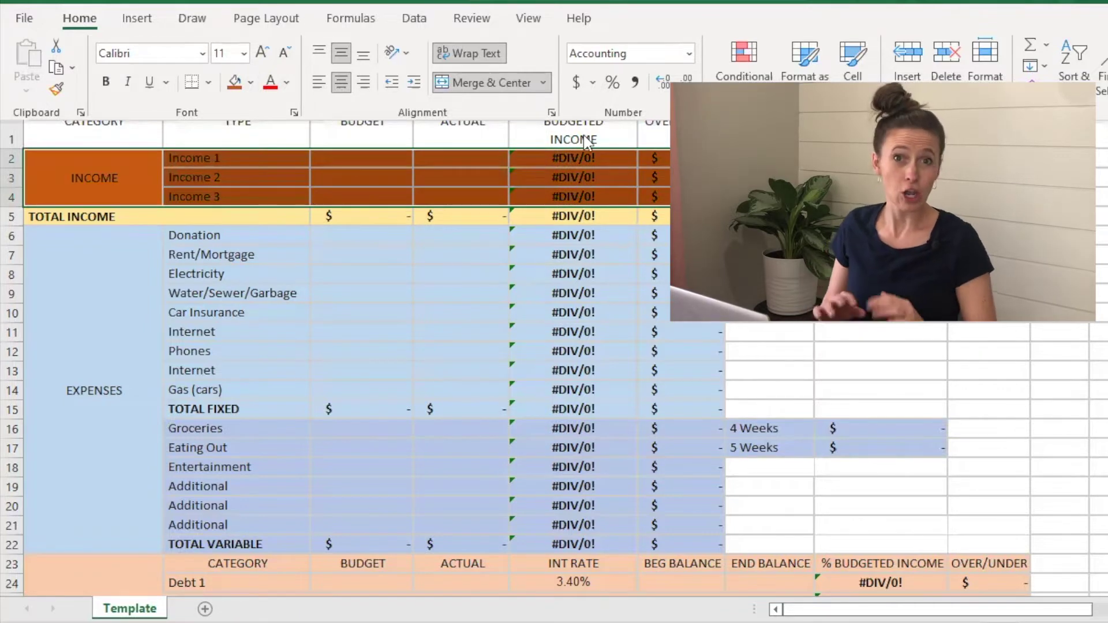
{"action": "key", "text": "ctrl+z"}
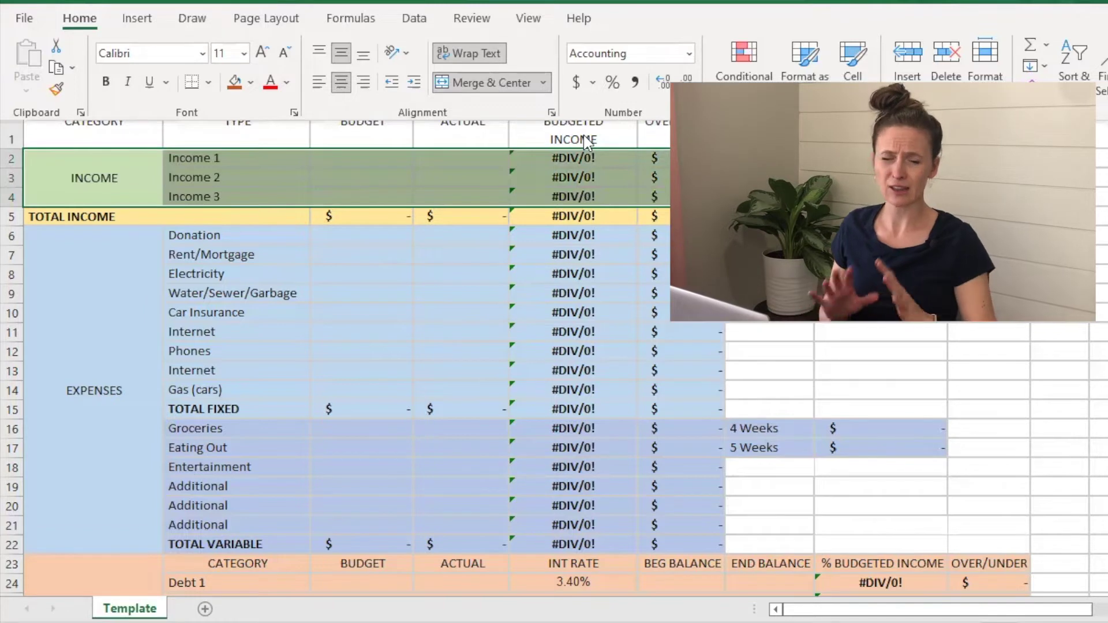
{"action": "left_click", "coordinate": [223, 193]}
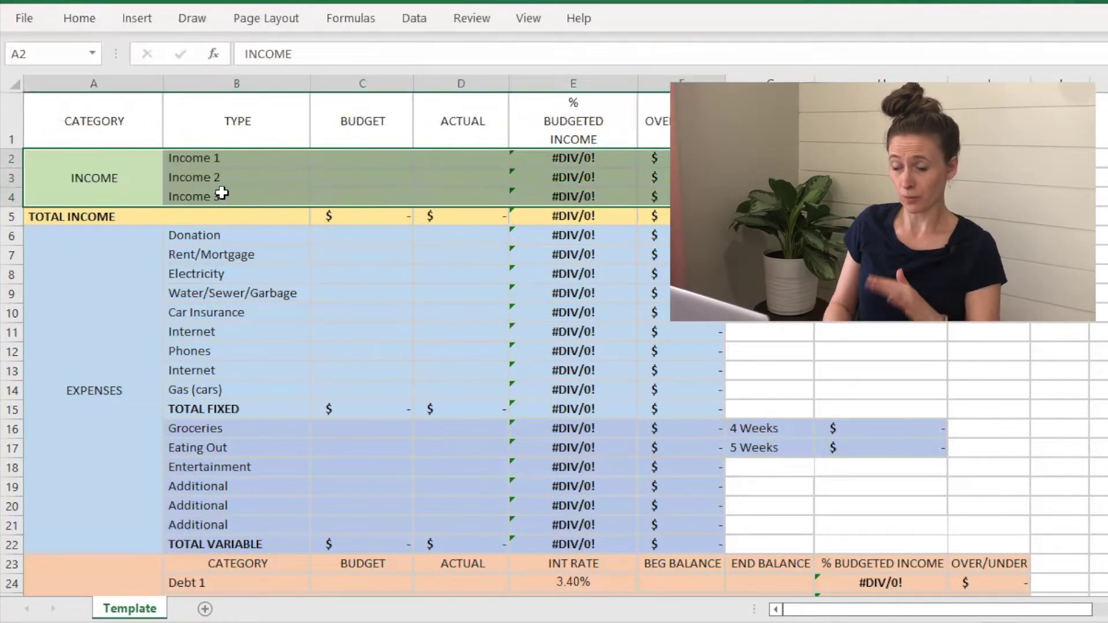
Relabel Income 1 and Income 2 with each earner's first name, then select the Income 3 row.
{"action": "left_click", "coordinate": [185, 155]}
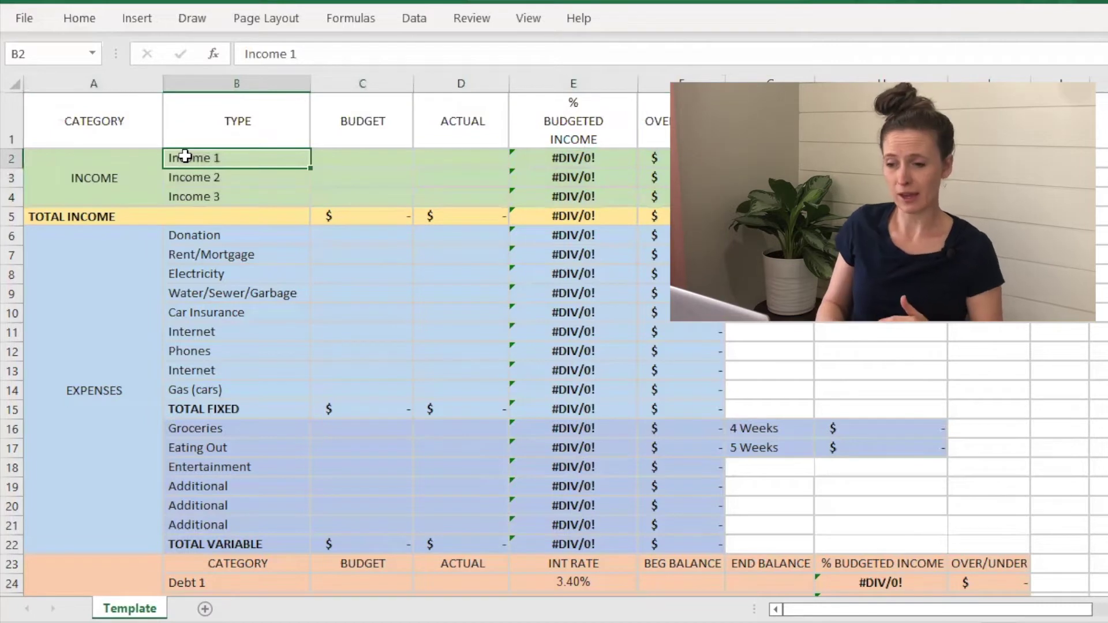
{"action": "type", "text": "James"}
{"action": "key", "text": "Return"}
{"action": "type", "text": "Britt"}
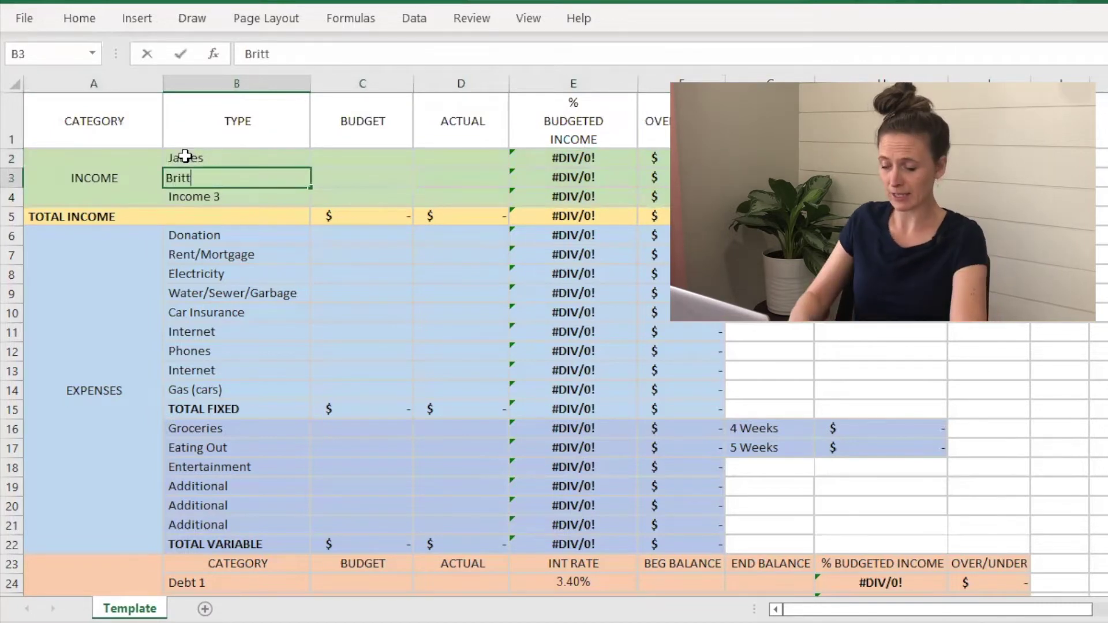
{"action": "type", "text": "any"}
{"action": "key", "text": "Return"}
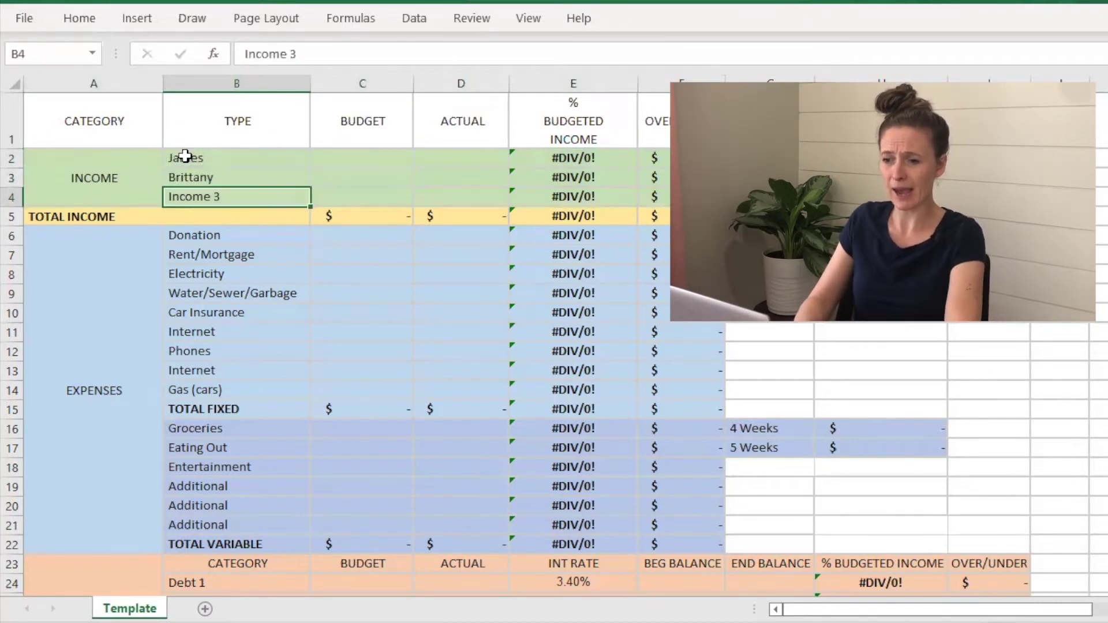
{"action": "key", "text": "shift+space"}
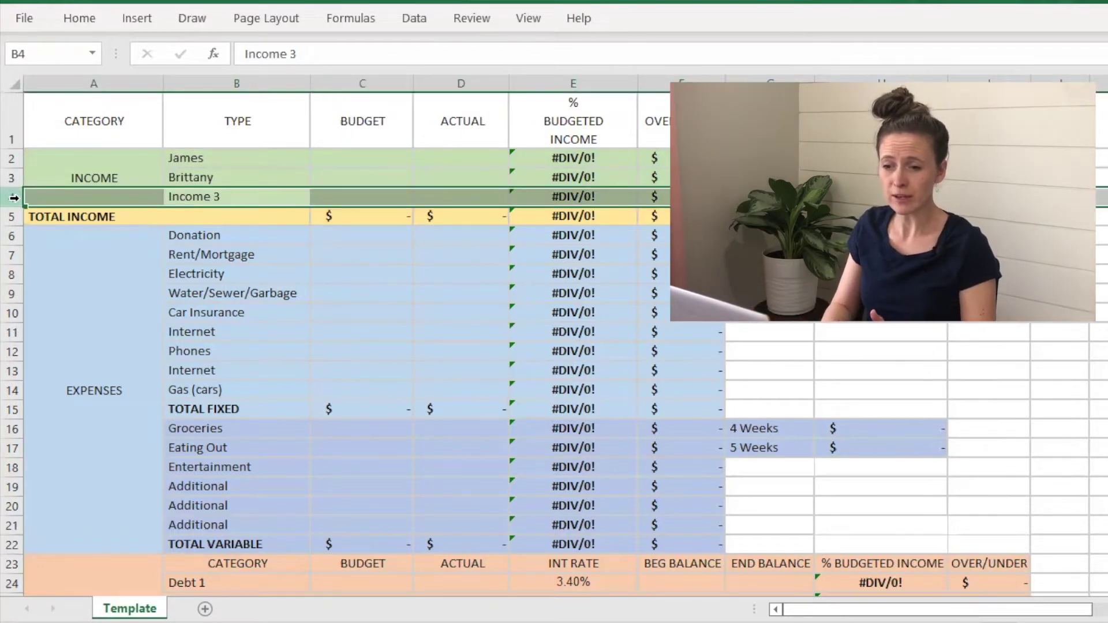
{"action": "left_click", "coordinate": [14, 198]}
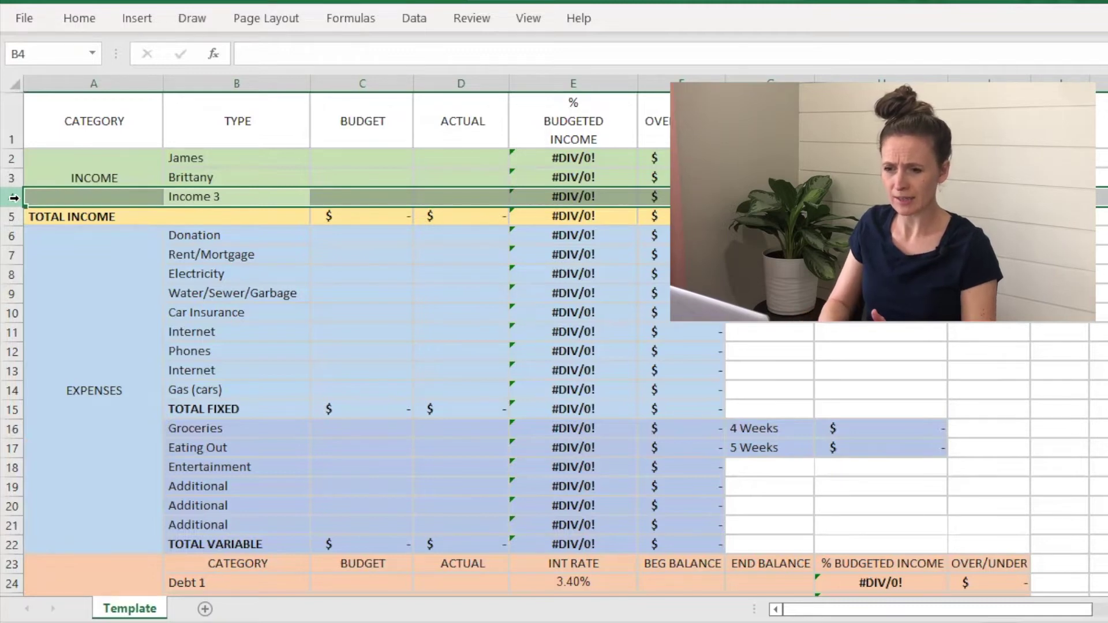
Delete the Income 3 row and review the total rows and the % budgeted and over/under columns.
{"action": "right_click", "coordinate": [14, 198]}
{"action": "left_click", "coordinate": [76, 369]}
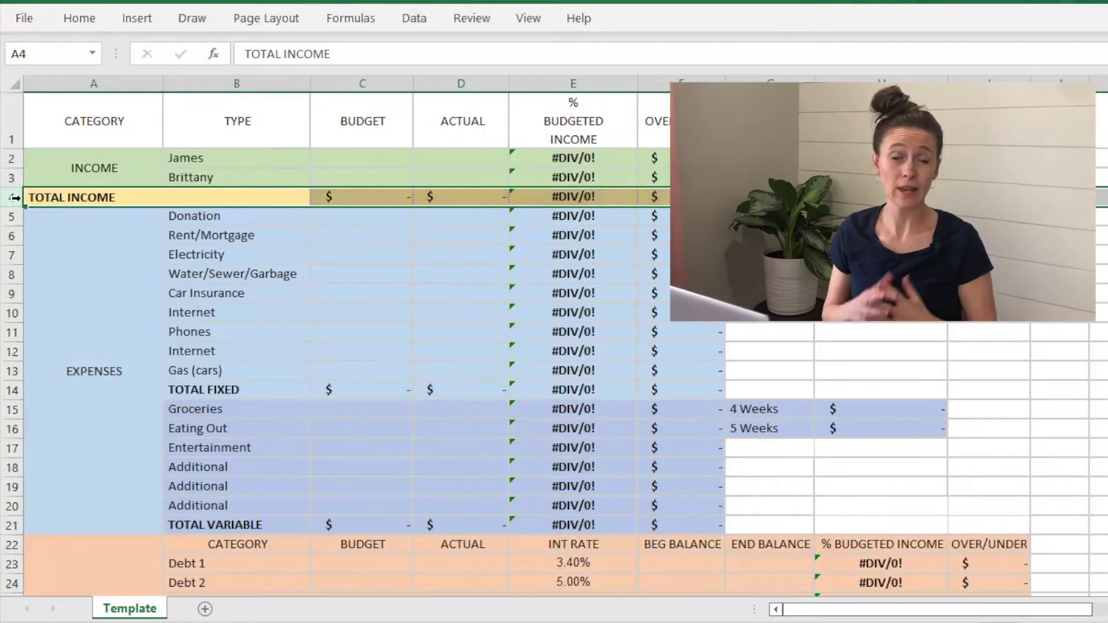
{"action": "left_click", "coordinate": [12, 391]}
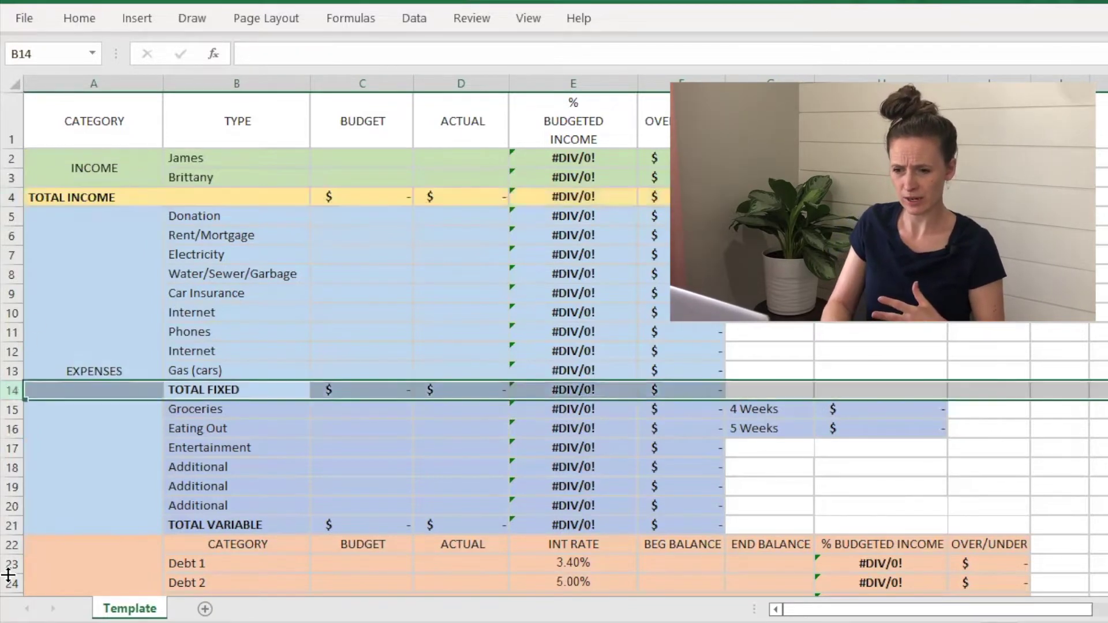
{"action": "left_click", "coordinate": [12, 524]}
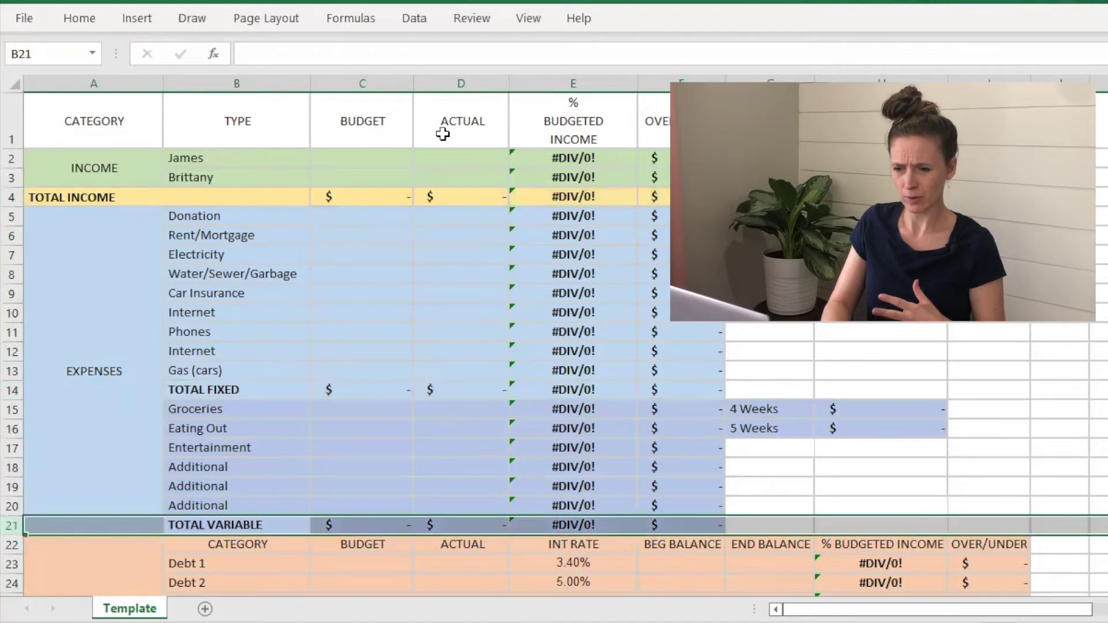
{"action": "left_click", "coordinate": [585, 79]}
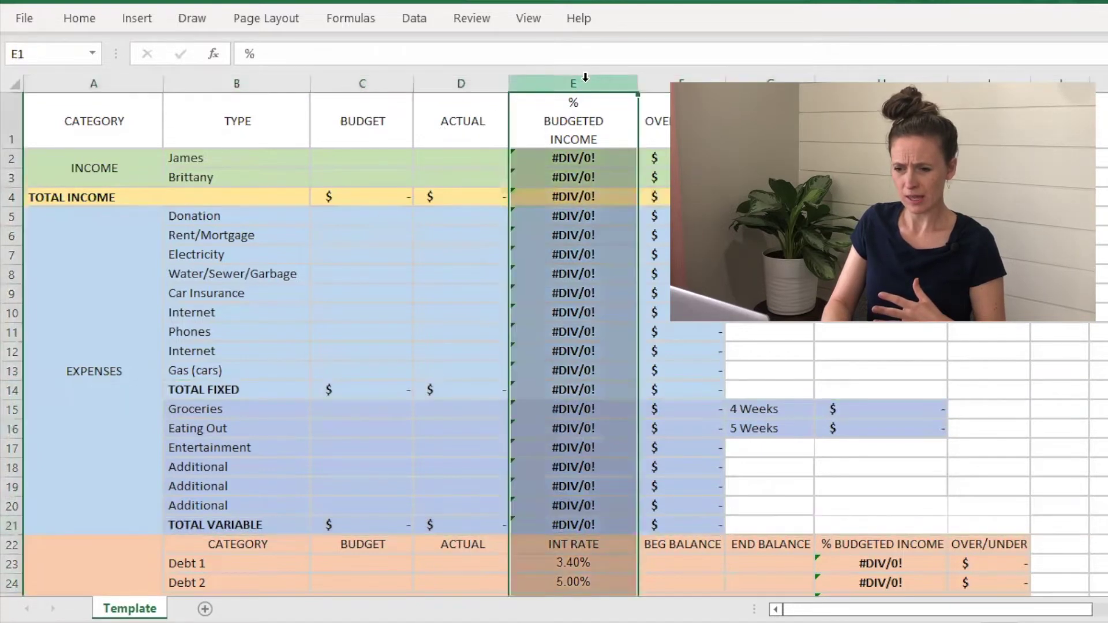
{"action": "left_click", "coordinate": [707, 75]}
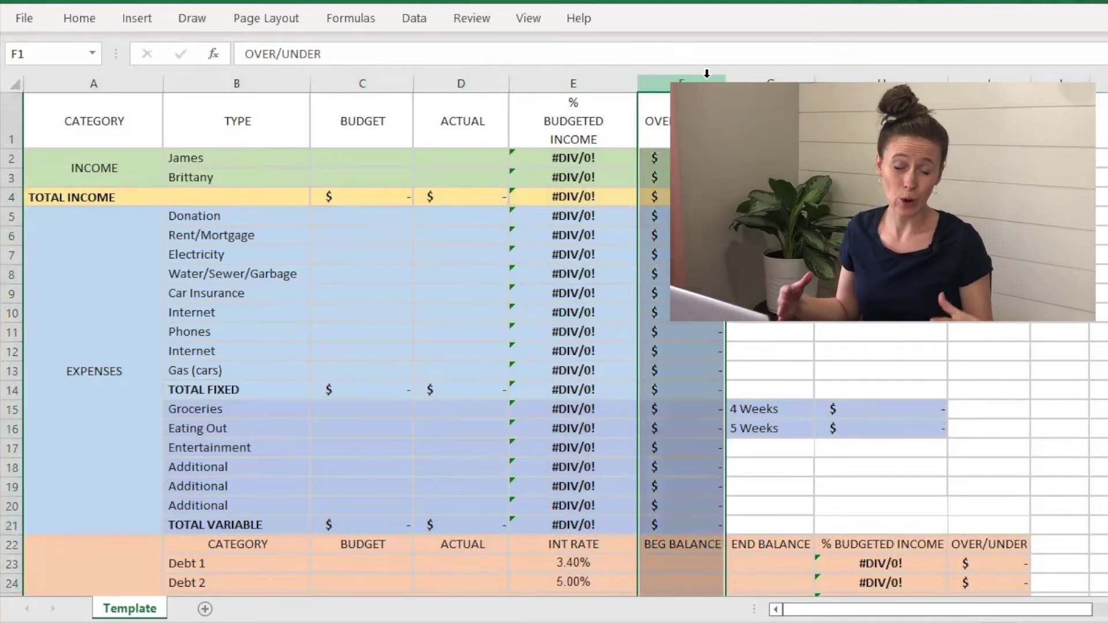
{"action": "left_click", "coordinate": [242, 218]}
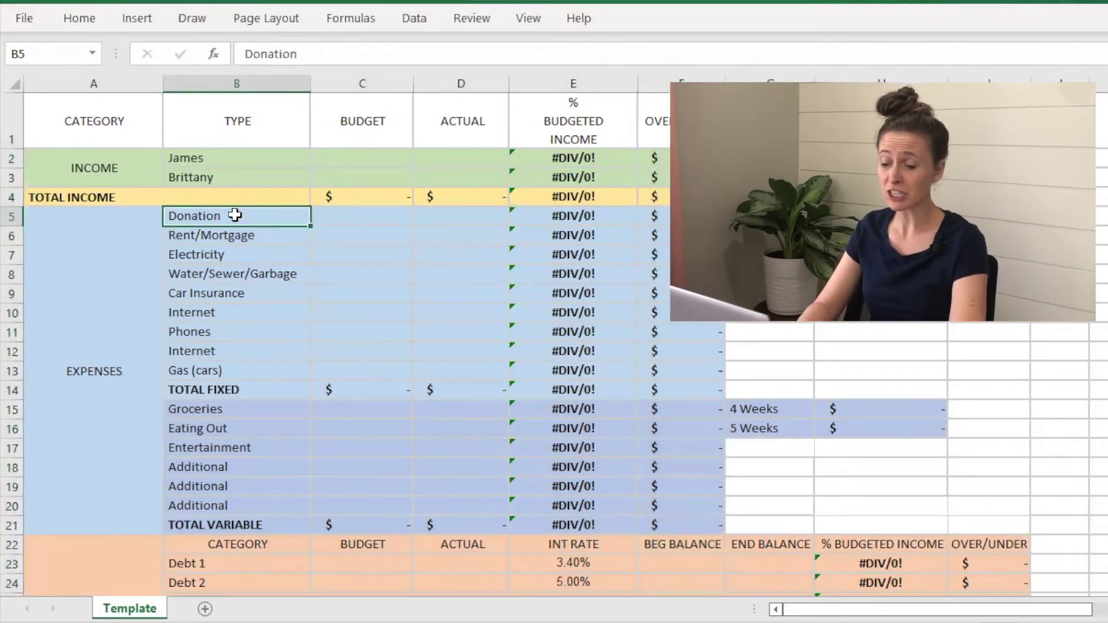
Relabel the first two fixed expenses as Tithing and Mortgage.
{"action": "type", "text": "Tithing"}
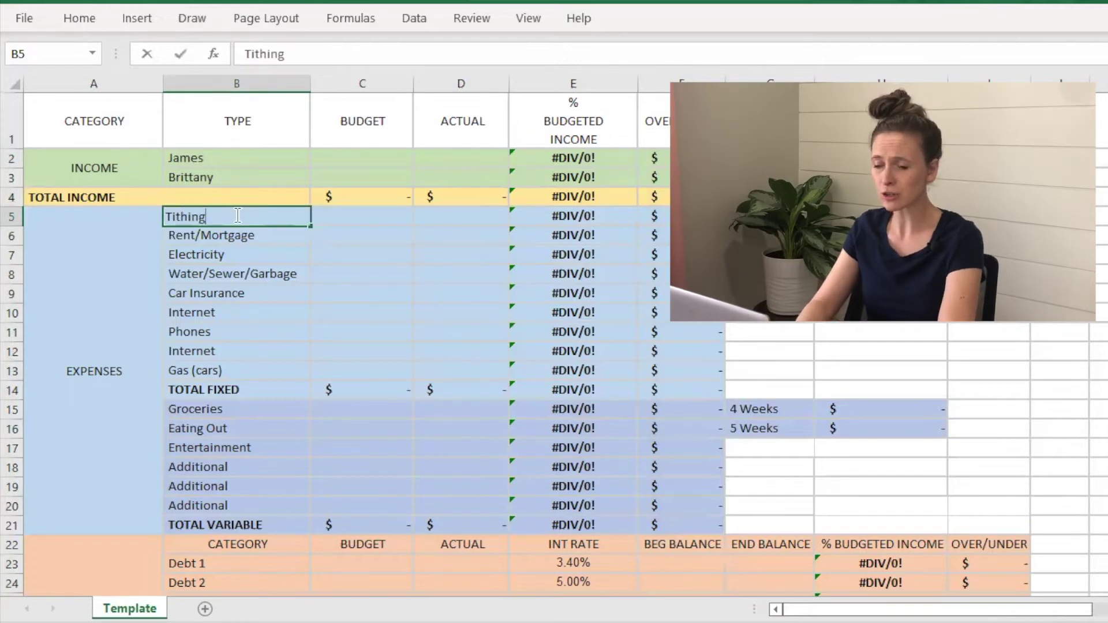
{"action": "key", "text": "Return"}
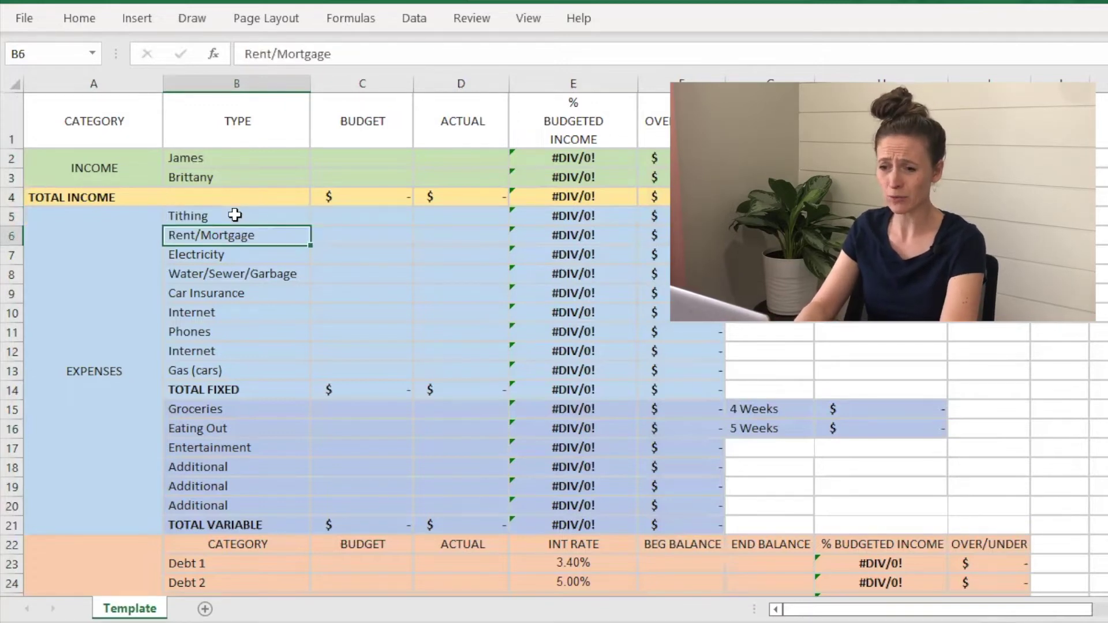
{"action": "type", "text": "Mortgage"}
{"action": "key", "text": "ctrl+Return"}
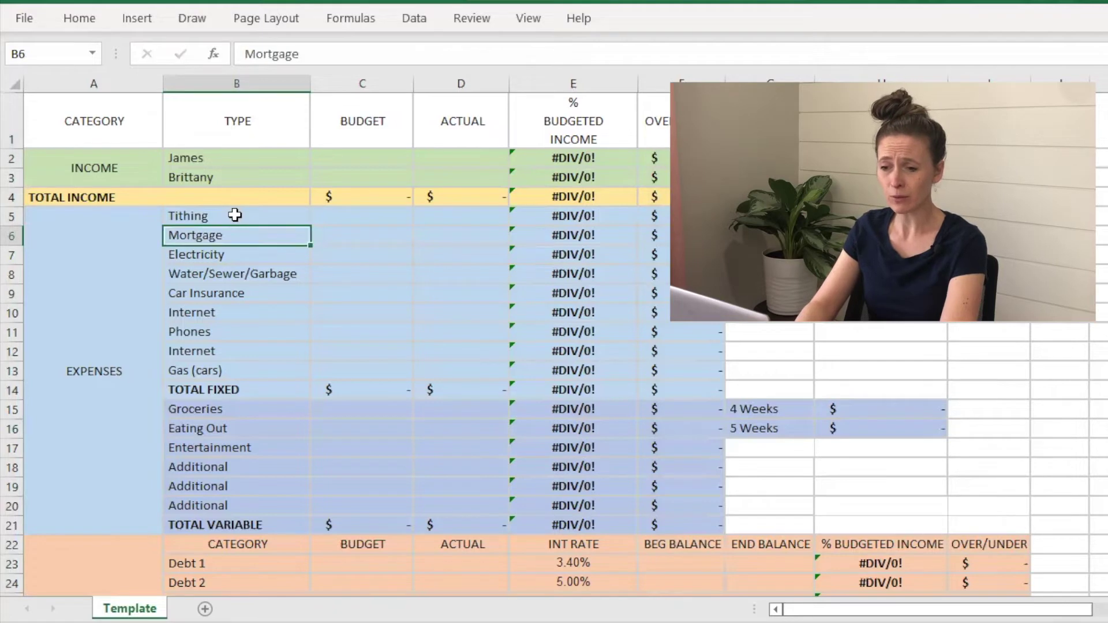
{"action": "key", "text": "Down"}
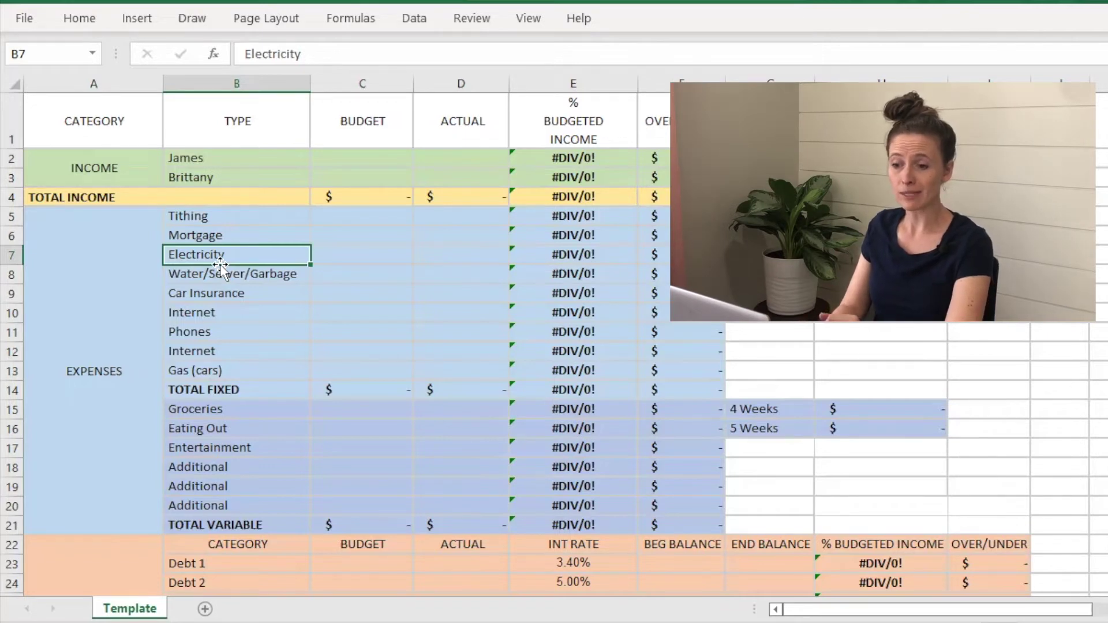
Insert a blank row above Car Insurance and check the TOTAL FIXED sum range.
{"action": "left_click", "coordinate": [14, 293]}
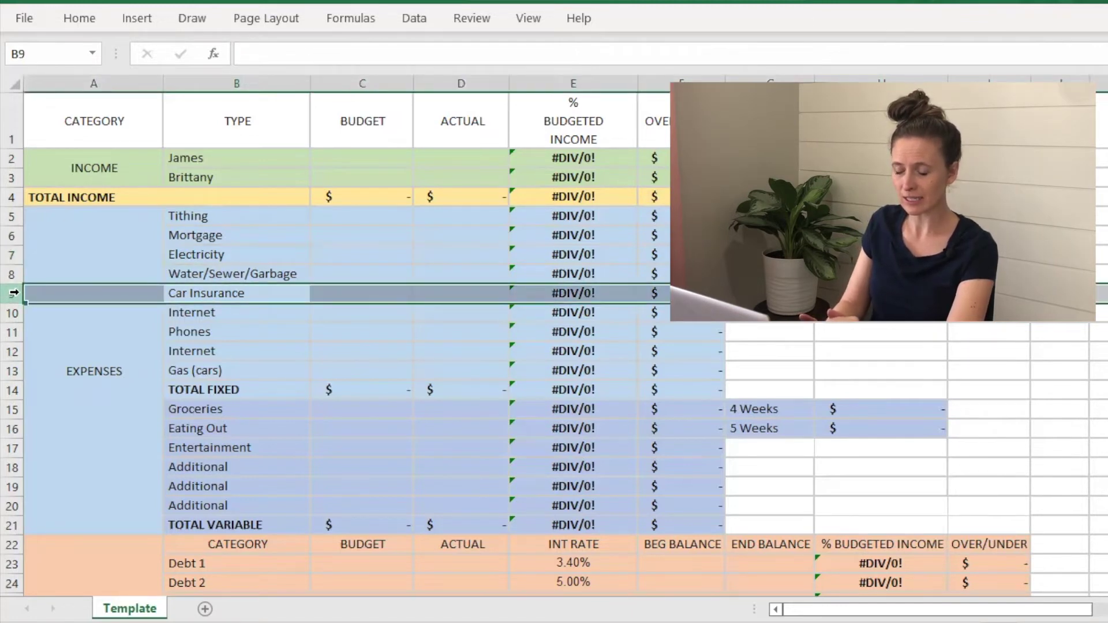
{"action": "right_click", "coordinate": [15, 292]}
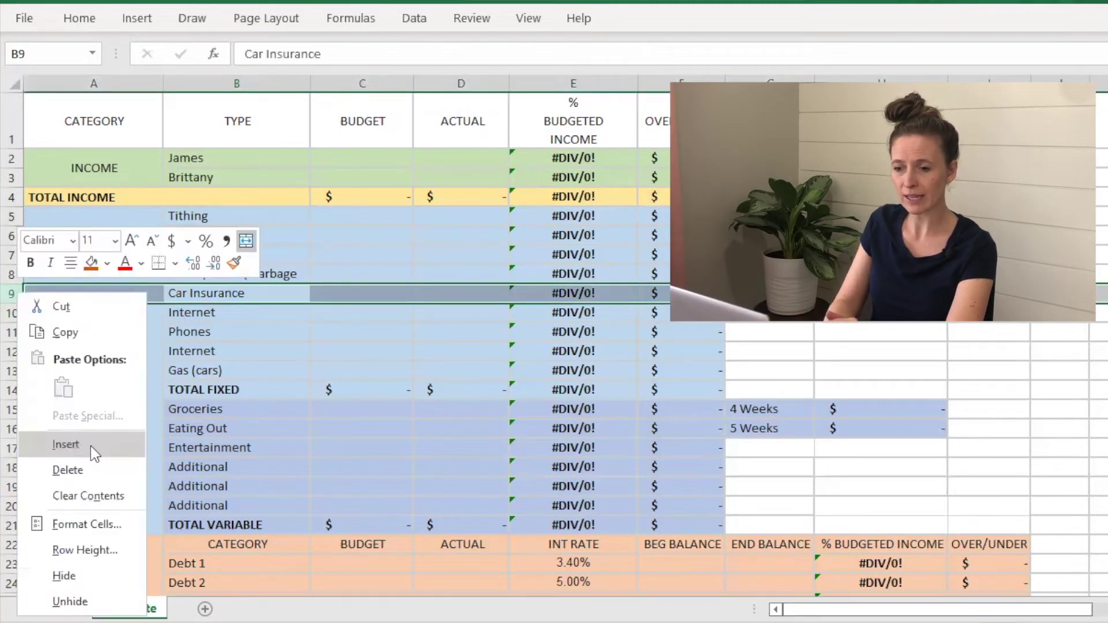
{"action": "left_click", "coordinate": [92, 445]}
{"action": "left_click", "coordinate": [232, 413]}
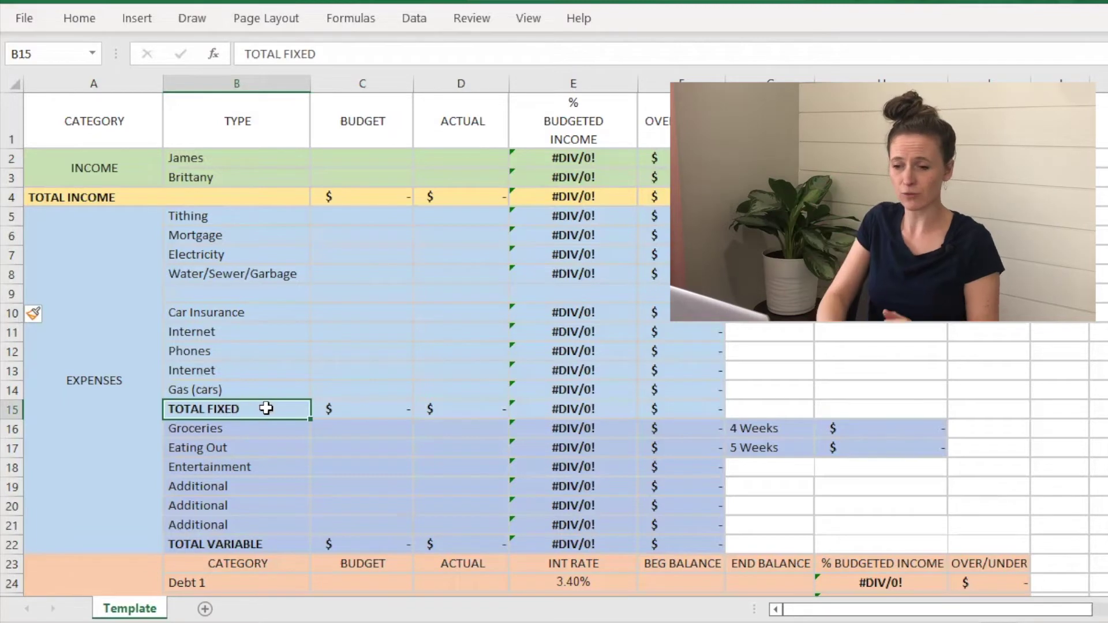
{"action": "left_click", "coordinate": [369, 402]}
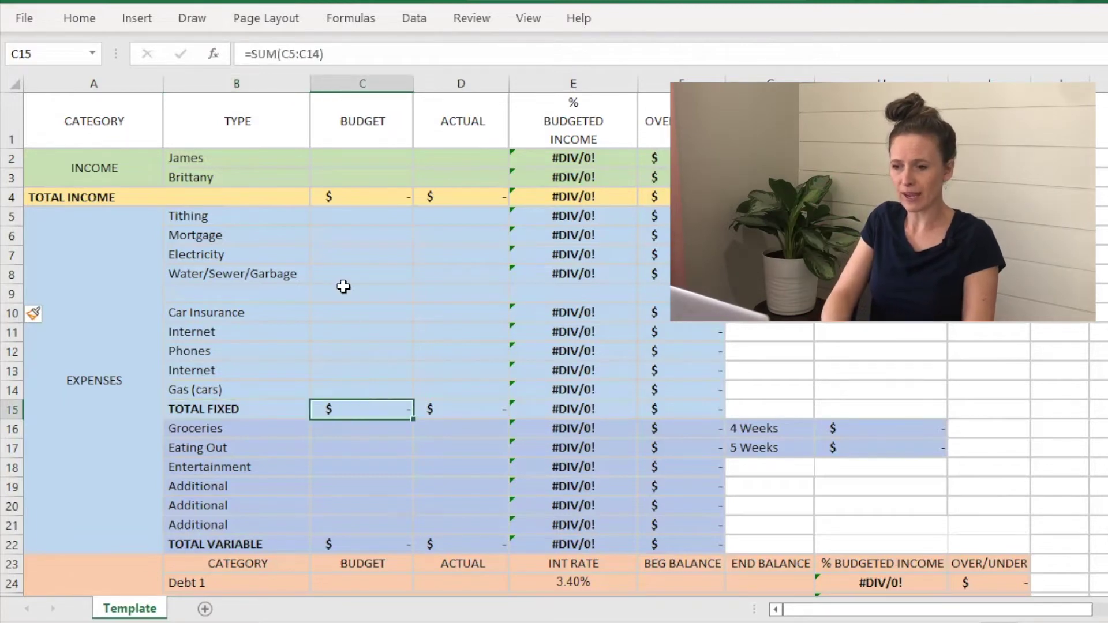
Undo an accidental extra row above Tithing and select the new blank row's label.
{"action": "right_click", "coordinate": [8, 216]}
{"action": "left_click", "coordinate": [60, 366]}
{"action": "left_click", "coordinate": [488, 297]}
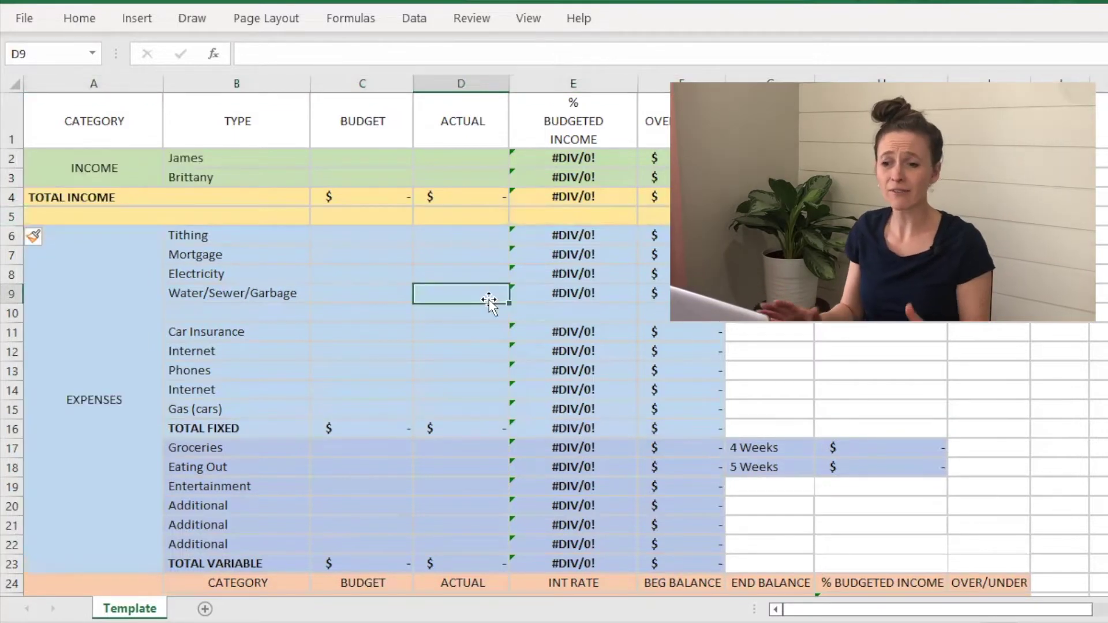
{"action": "key", "text": "ctrl+z"}
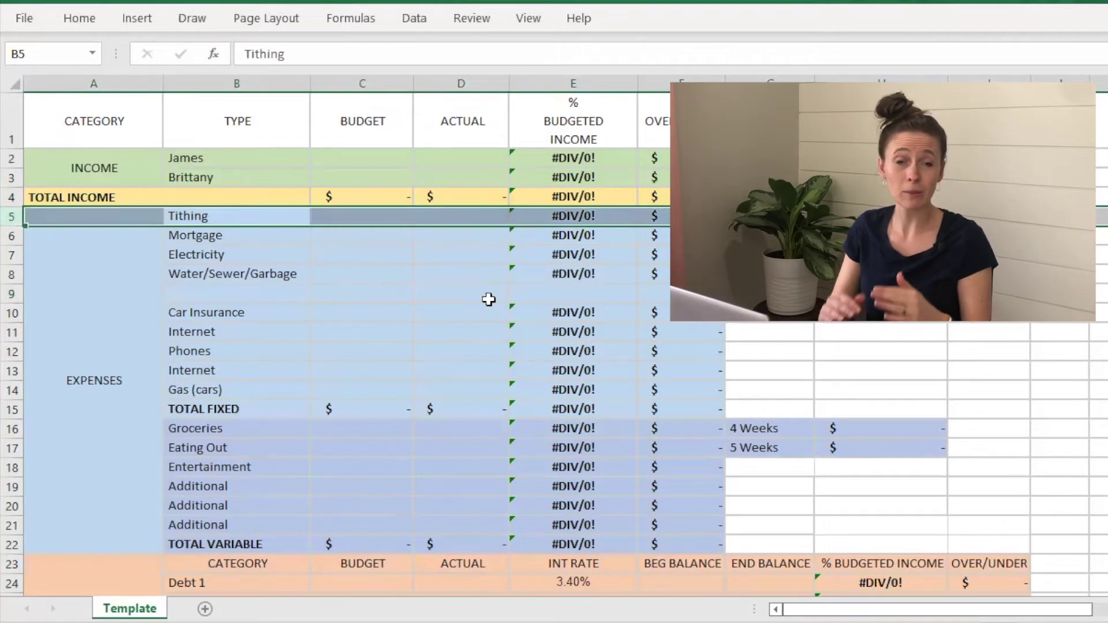
{"action": "left_click", "coordinate": [203, 300]}
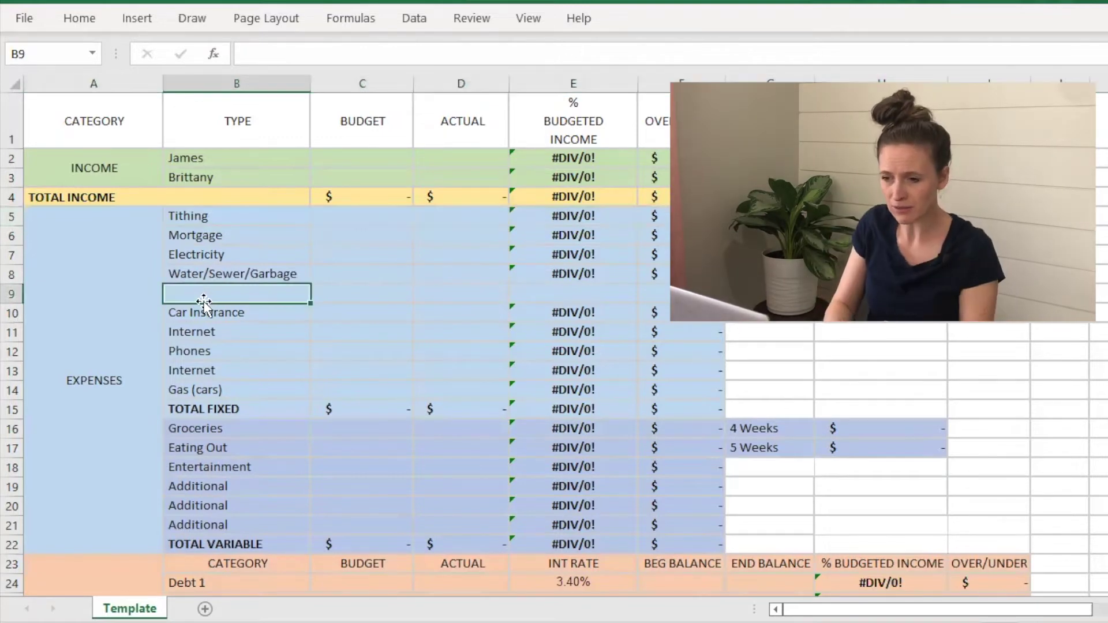
Label the new row Life Insurance and copy the % budgeted and over/under formulas into it.
{"action": "type", "text": "Life Insurance"}
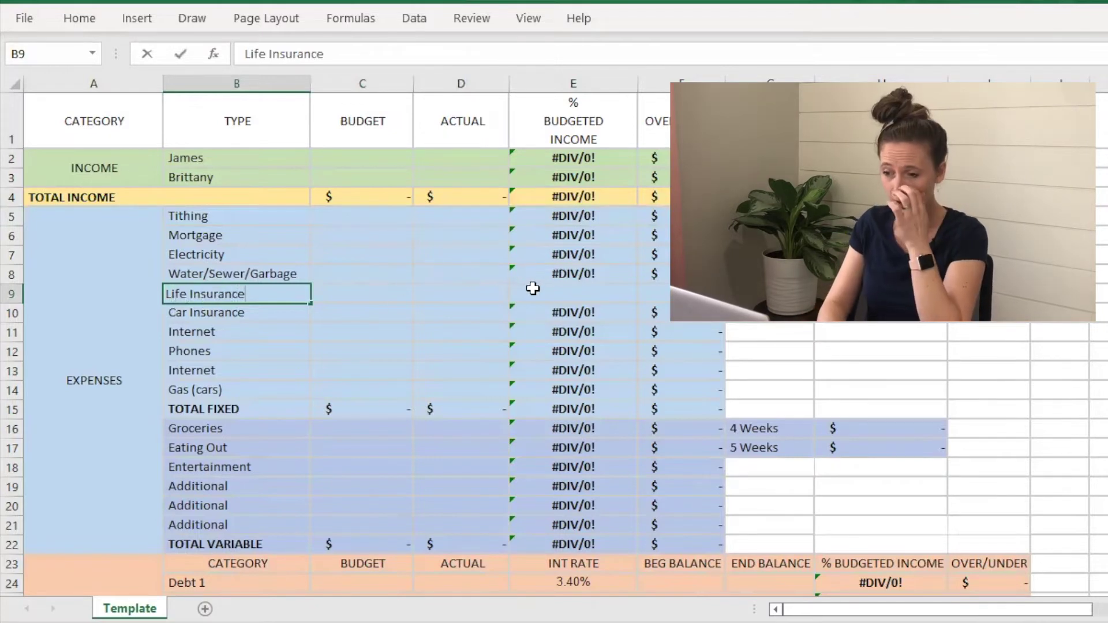
{"action": "left_click_drag", "start_coordinate": [557, 290], "coordinate": [660, 295]}
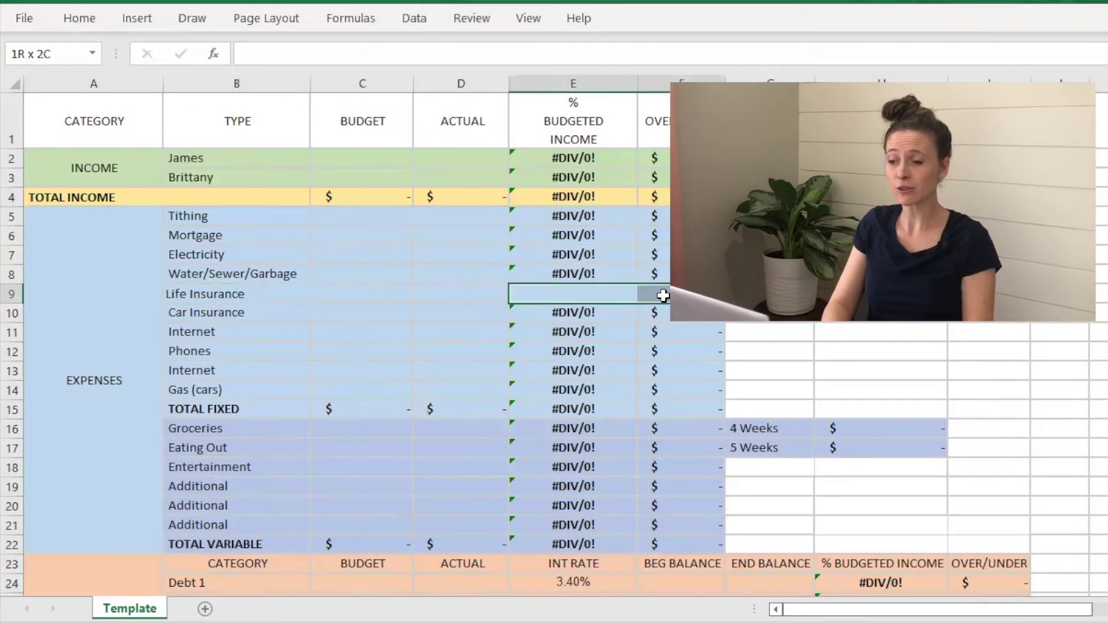
{"action": "left_click", "coordinate": [580, 270]}
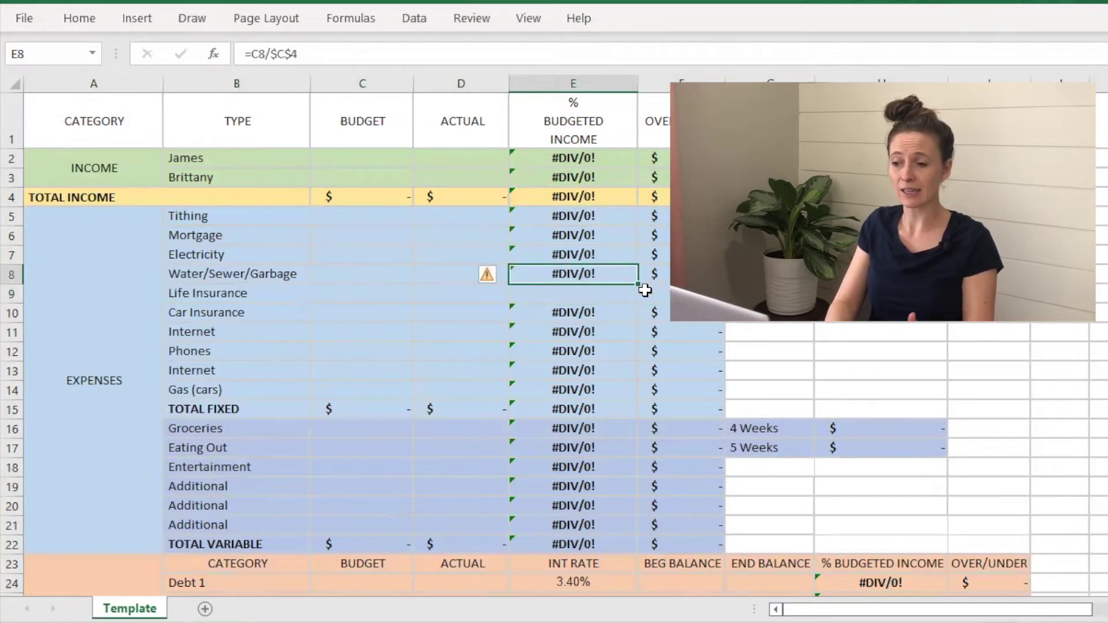
{"action": "left_click_drag", "start_coordinate": [637, 282], "coordinate": [634, 301]}
{"action": "left_click", "coordinate": [661, 270]}
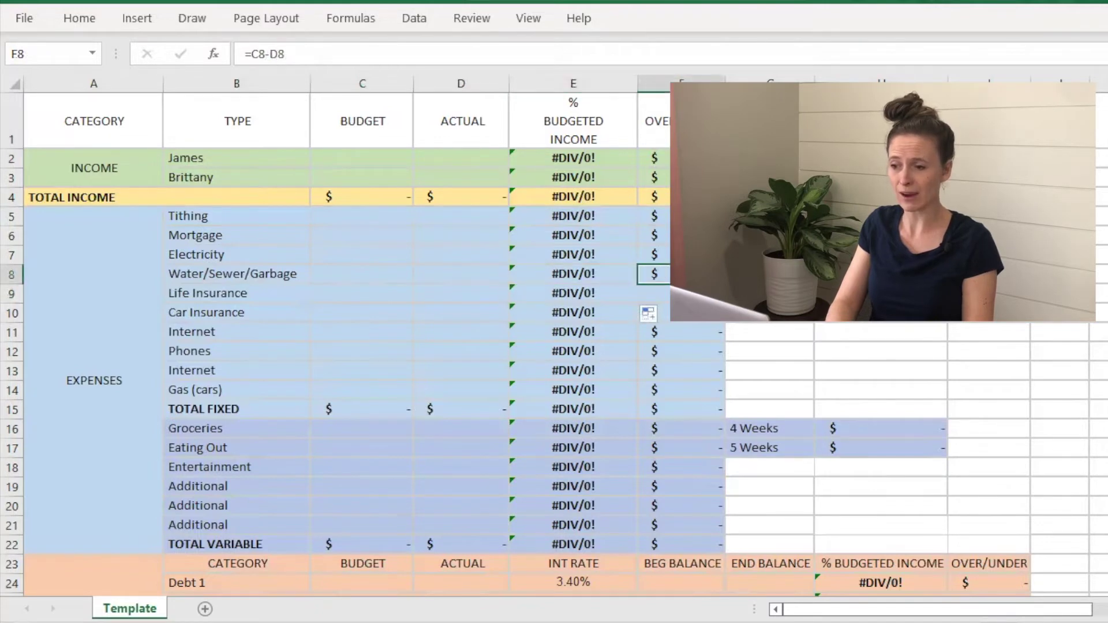
{"action": "left_click_drag", "start_coordinate": [668, 283], "coordinate": [668, 303]}
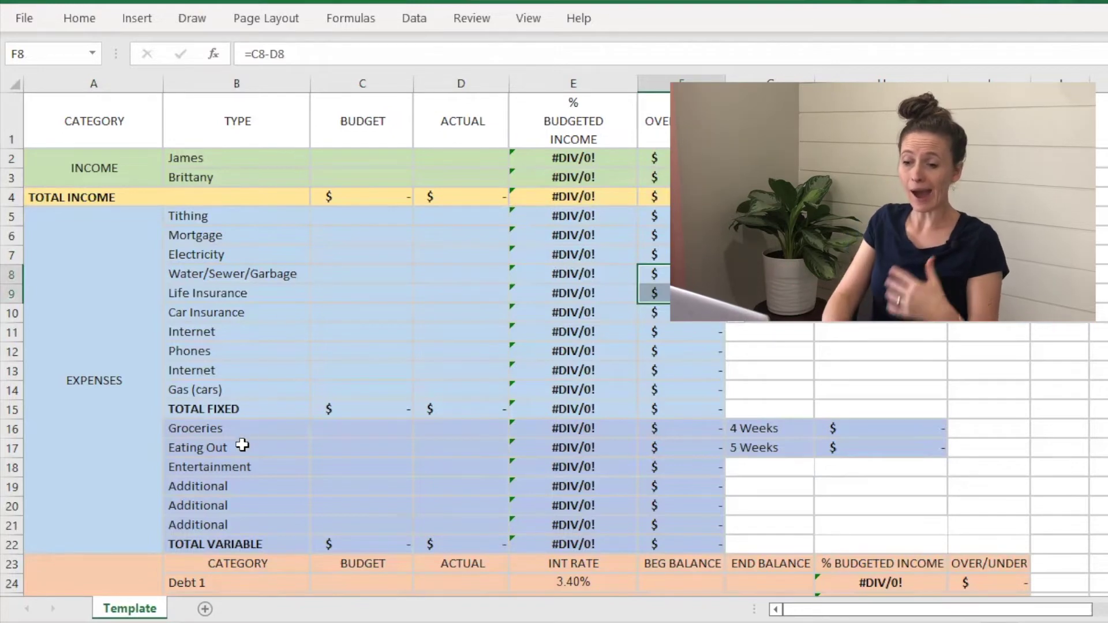
Delete variable expense rows 16–22 by mistake, then undo the deletion.
{"action": "left_click", "coordinate": [13, 430]}
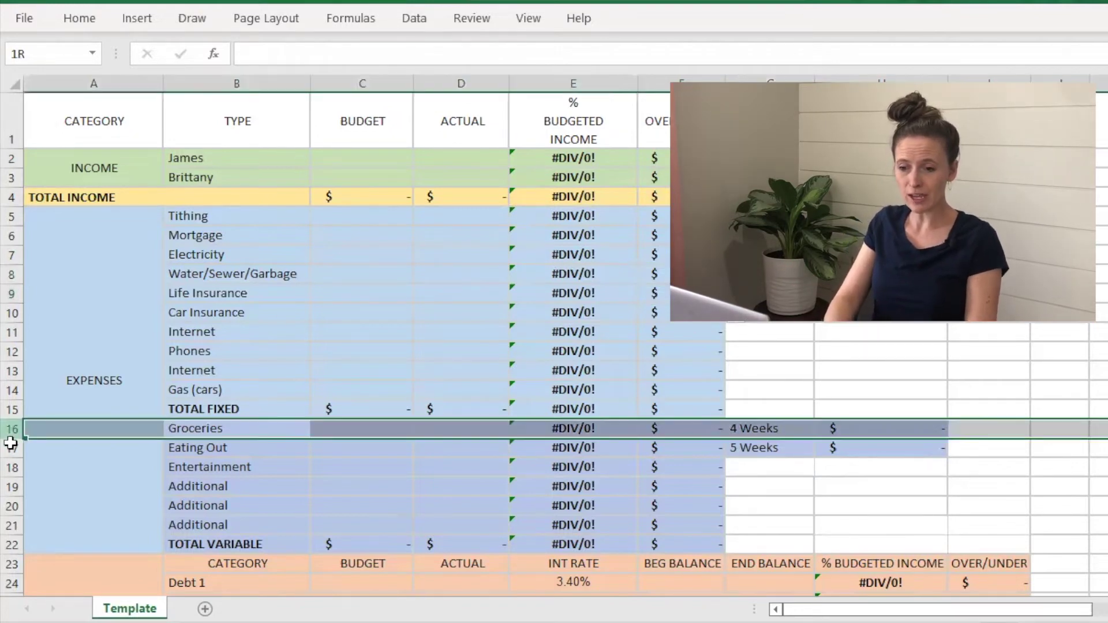
{"action": "left_click", "coordinate": [13, 544], "text": "shift"}
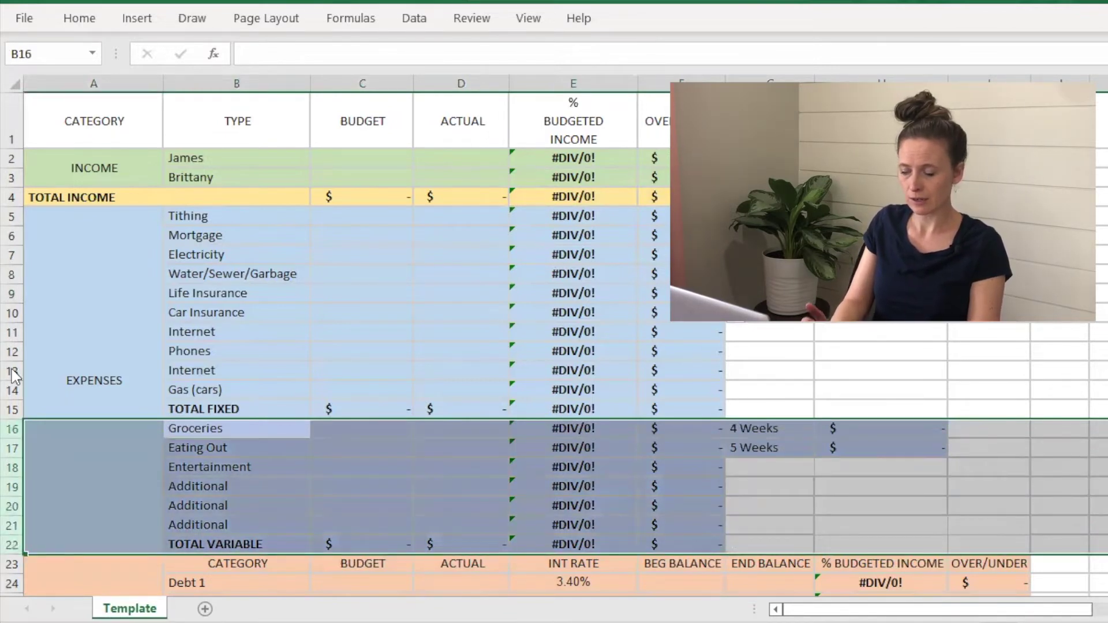
{"action": "right_click", "coordinate": [8, 501]}
{"action": "left_click", "coordinate": [56, 353]}
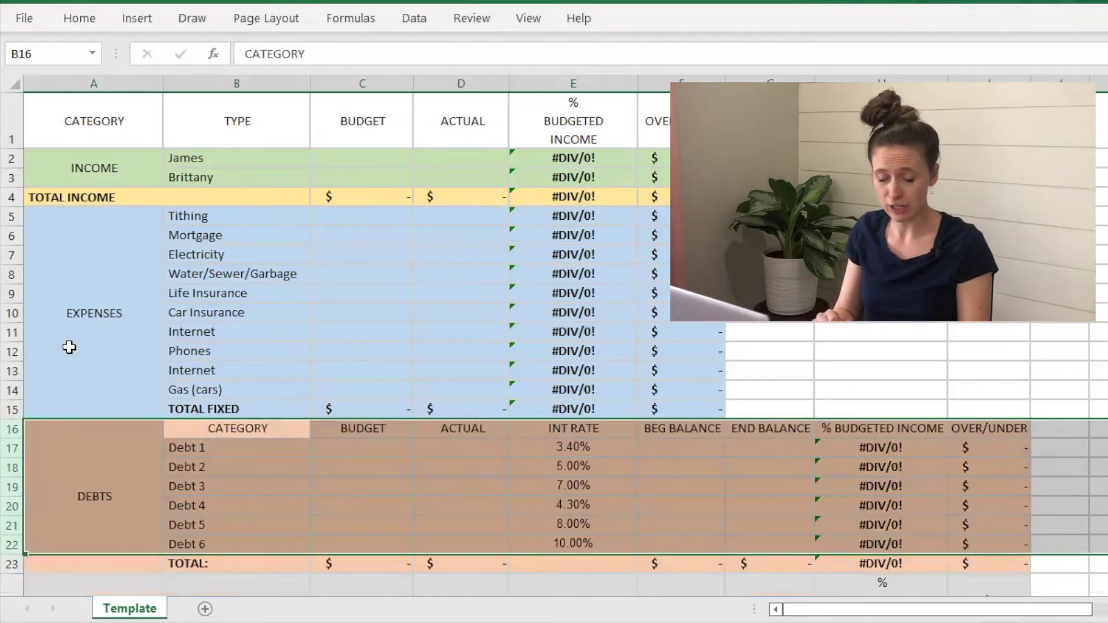
{"action": "key", "text": "ctrl+z"}
{"action": "left_click", "coordinate": [220, 429]}
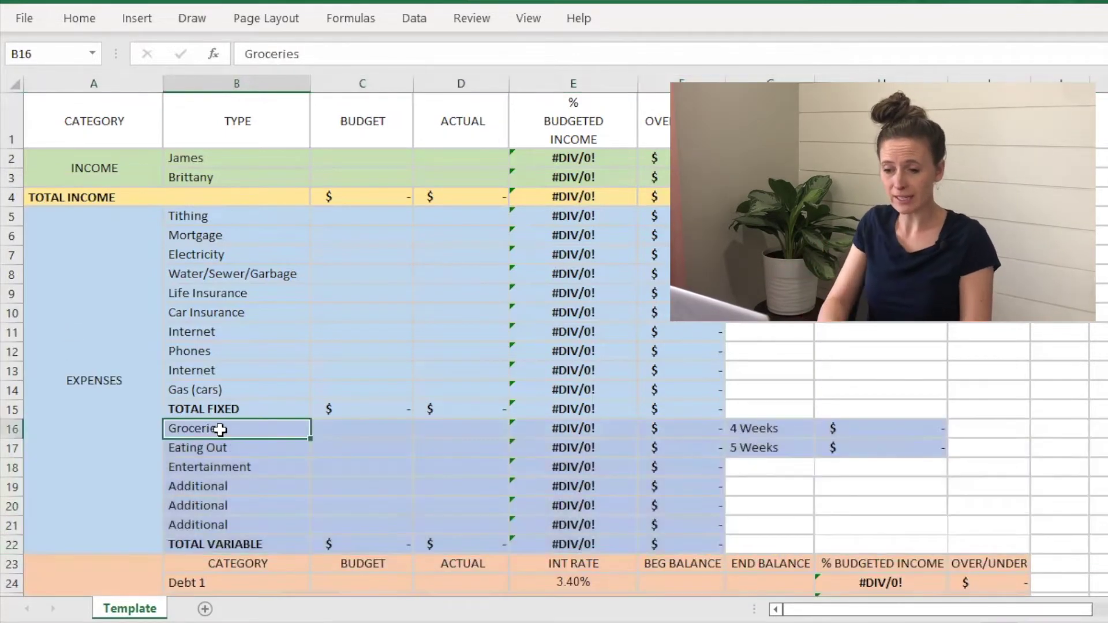
Rename the first Additional expense to Clothing and delete the two leftover Additional rows.
{"action": "left_click", "coordinate": [216, 490]}
{"action": "type", "text": "Clothing"}
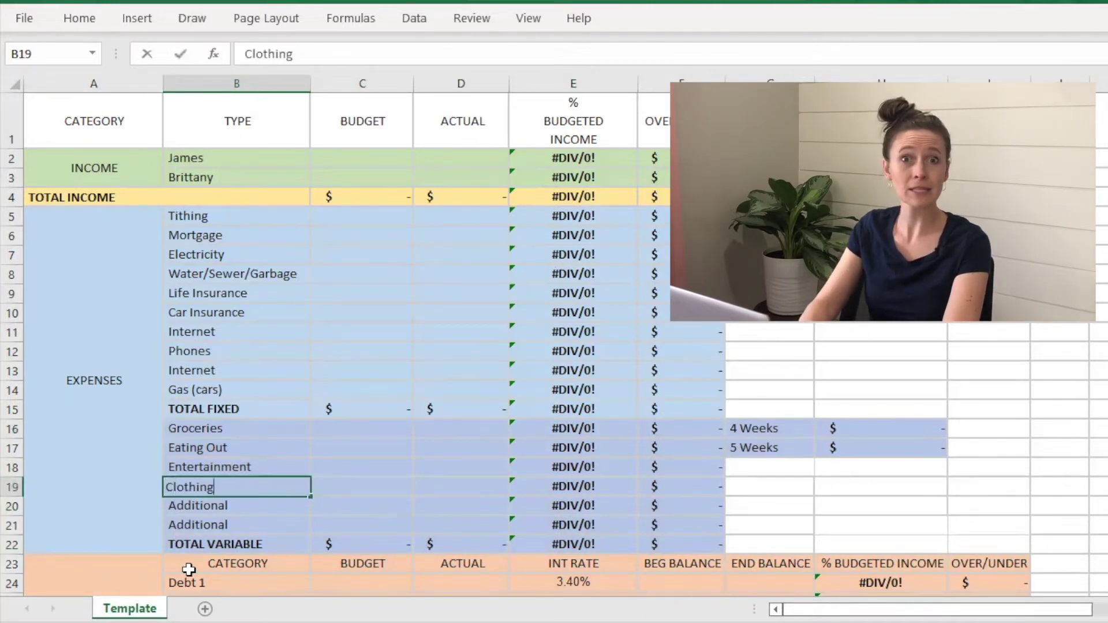
{"action": "key", "text": "Return"}
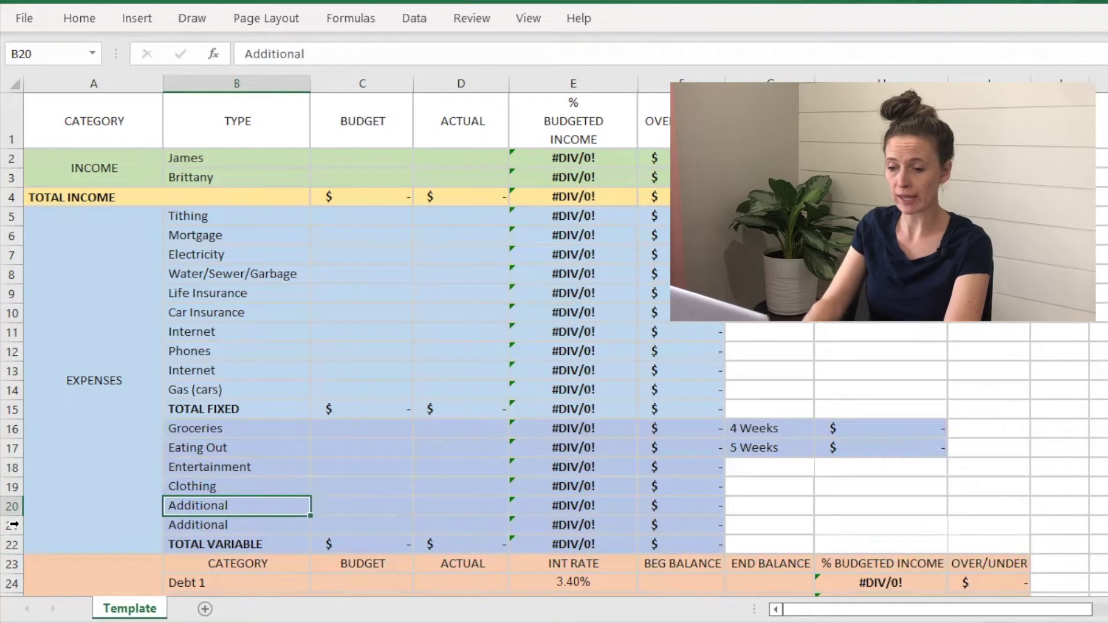
{"action": "left_click_drag", "start_coordinate": [13, 506], "coordinate": [12, 526]}
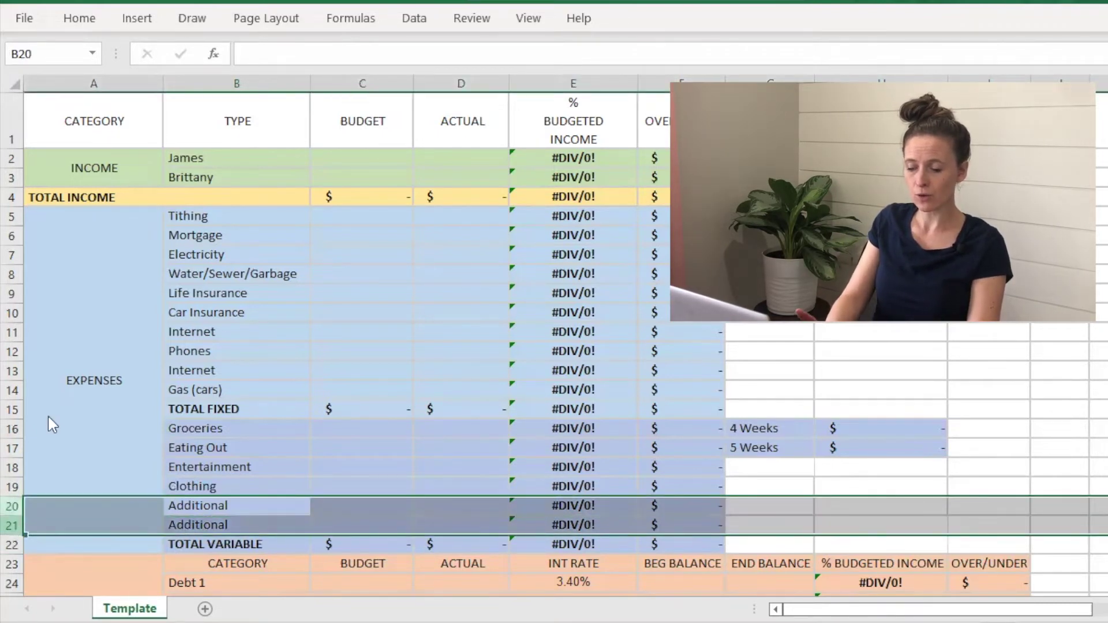
{"action": "right_click", "coordinate": [14, 526]}
{"action": "left_click", "coordinate": [80, 385]}
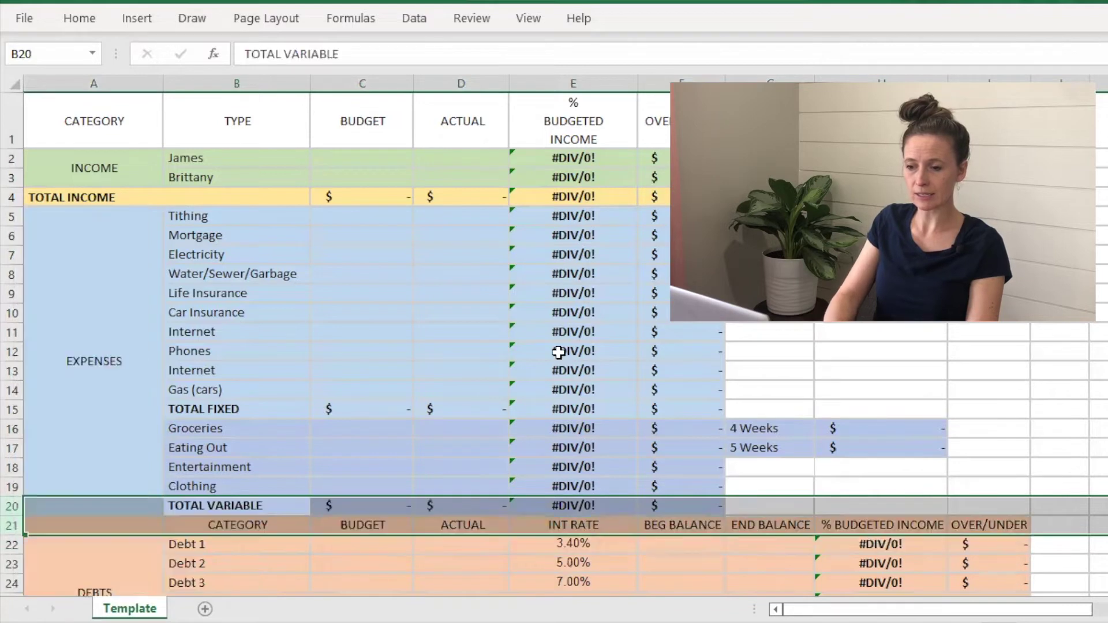
{"action": "left_click", "coordinate": [248, 562]}
{"action": "scroll", "coordinate": [248, 295], "scroll_direction": "down", "scroll_amount": 4}
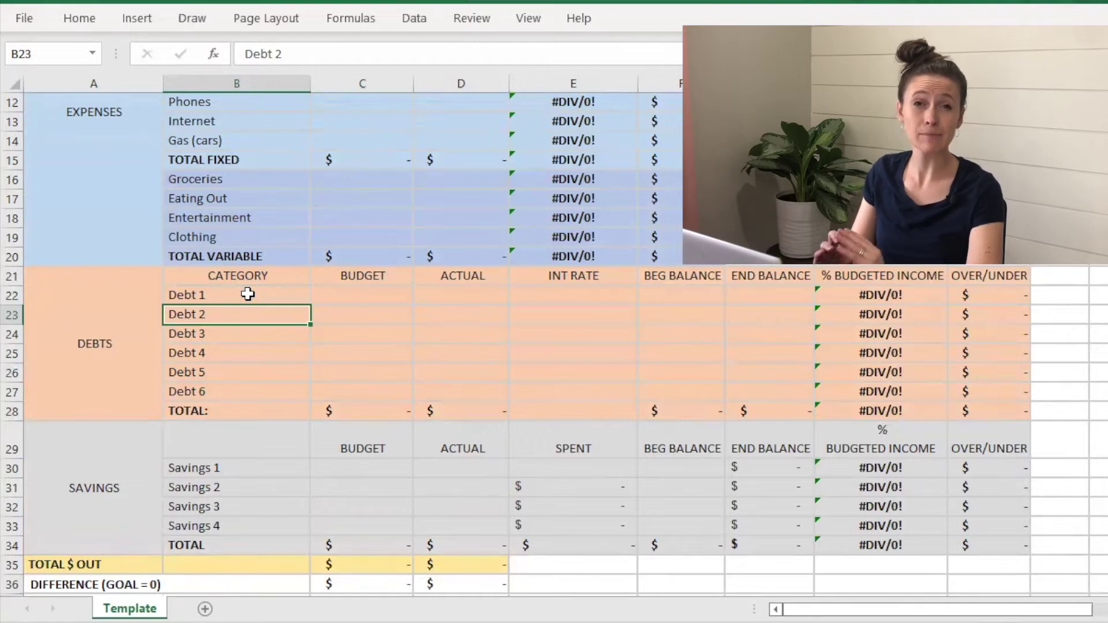
Enter a Credit Card debt at 12% with a 500 beginning balance.
{"action": "left_click", "coordinate": [220, 294]}
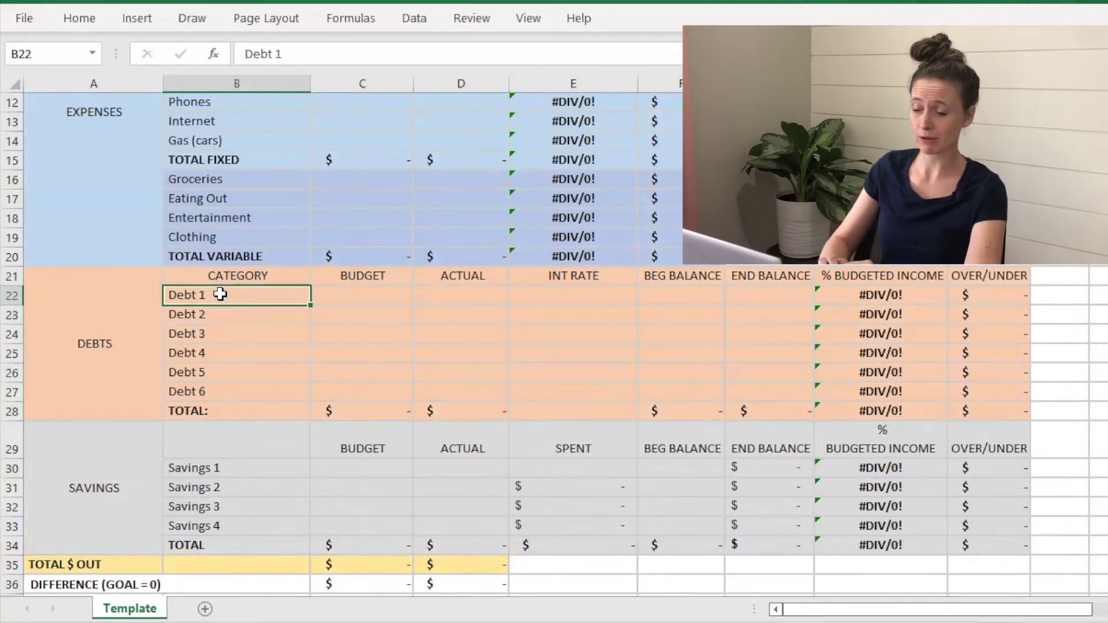
{"action": "type", "text": "Credit Card"}
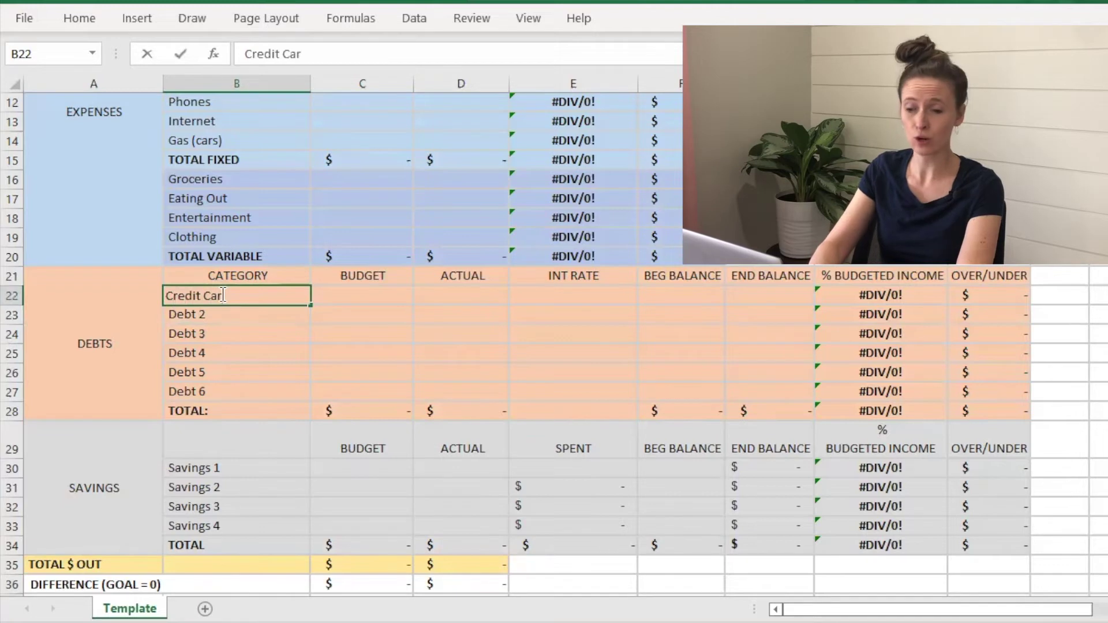
{"action": "key", "text": "Tab"}
{"action": "key", "text": "Tab"}
{"action": "key", "text": "Tab"}
{"action": "type", "text": "12"}
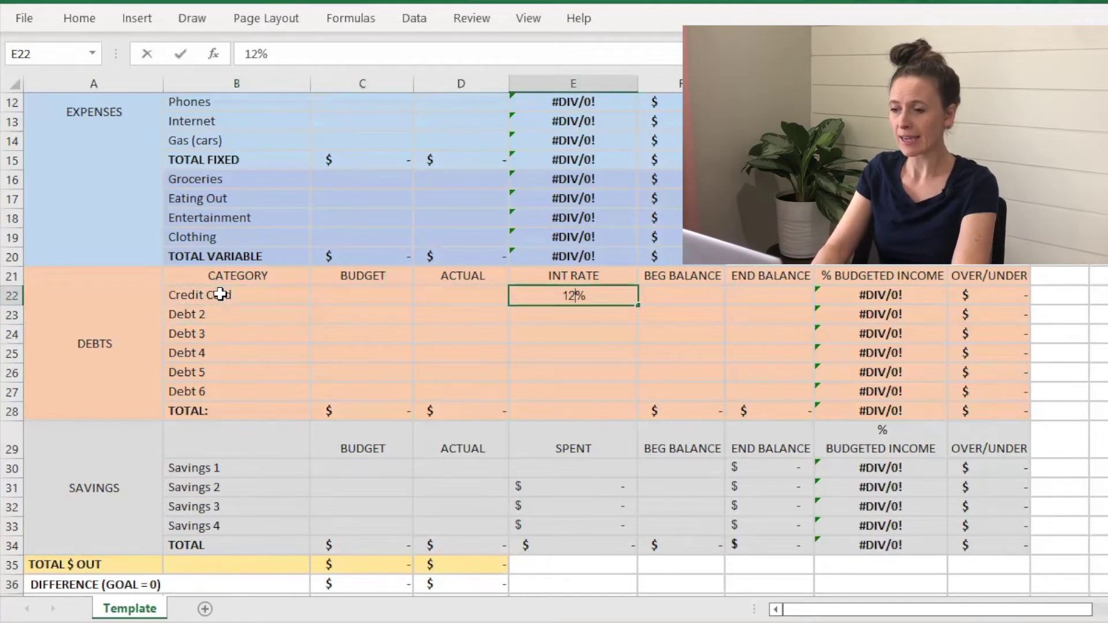
{"action": "key", "text": "Tab"}
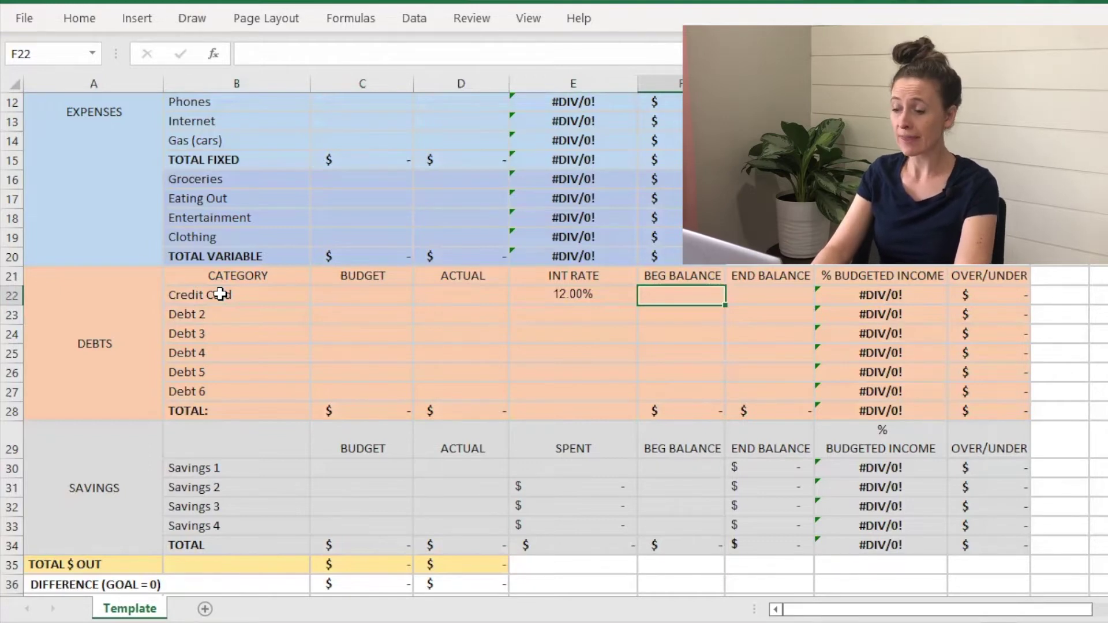
{"action": "type", "text": "500"}
{"action": "key", "text": "Return"}
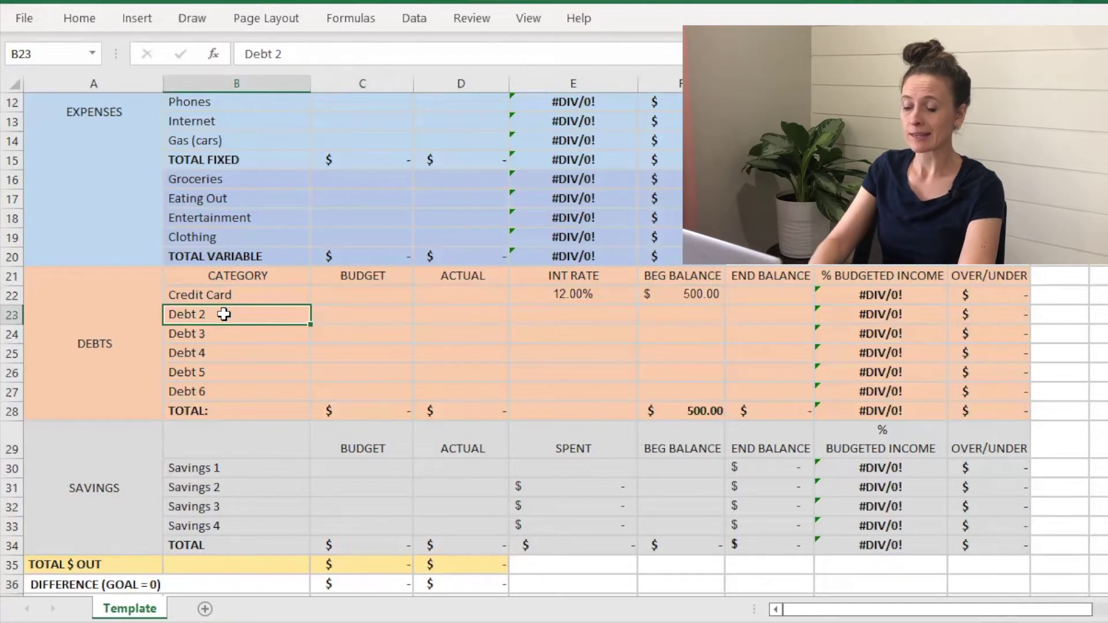
Add Car Loan (6%, 5,000) and Student Loan (6%, 12,000) debts.
{"action": "type", "text": "Car Loan"}
{"action": "key", "text": "Tab"}
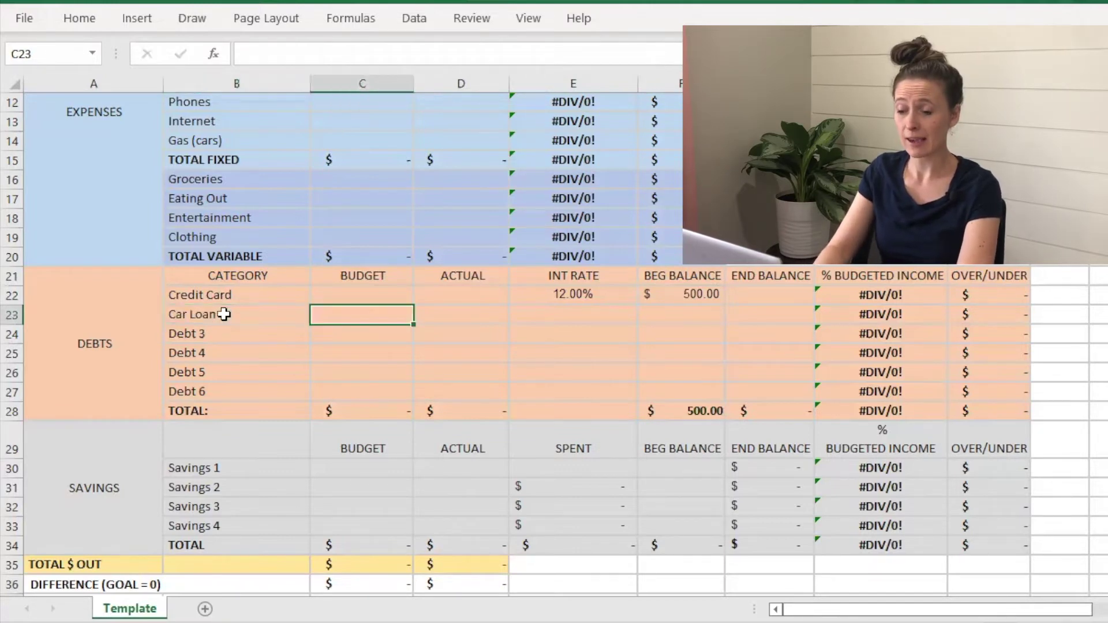
{"action": "key", "text": "Tab"}
{"action": "key", "text": "Tab"}
{"action": "type", "text": "6%"}
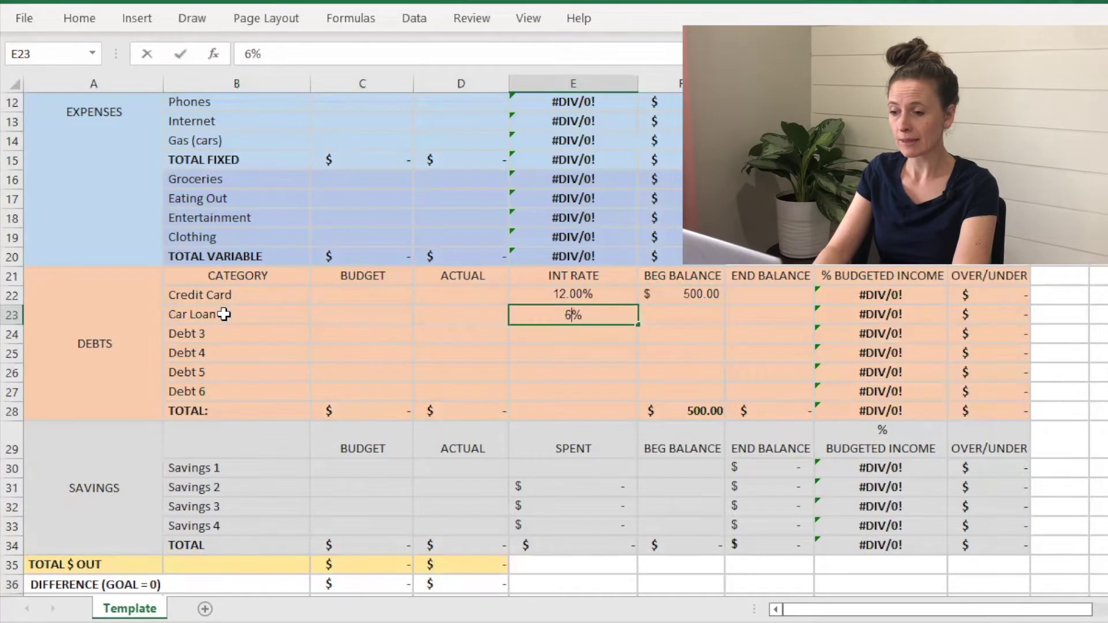
{"action": "key", "text": "Tab"}
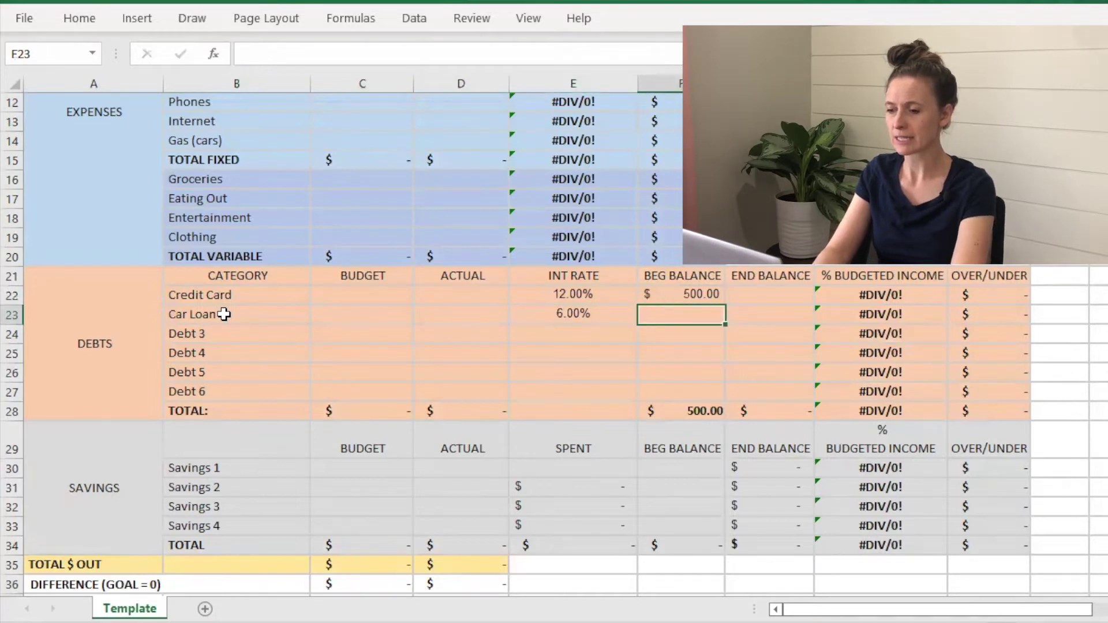
{"action": "type", "text": "5000"}
{"action": "key", "text": "Return"}
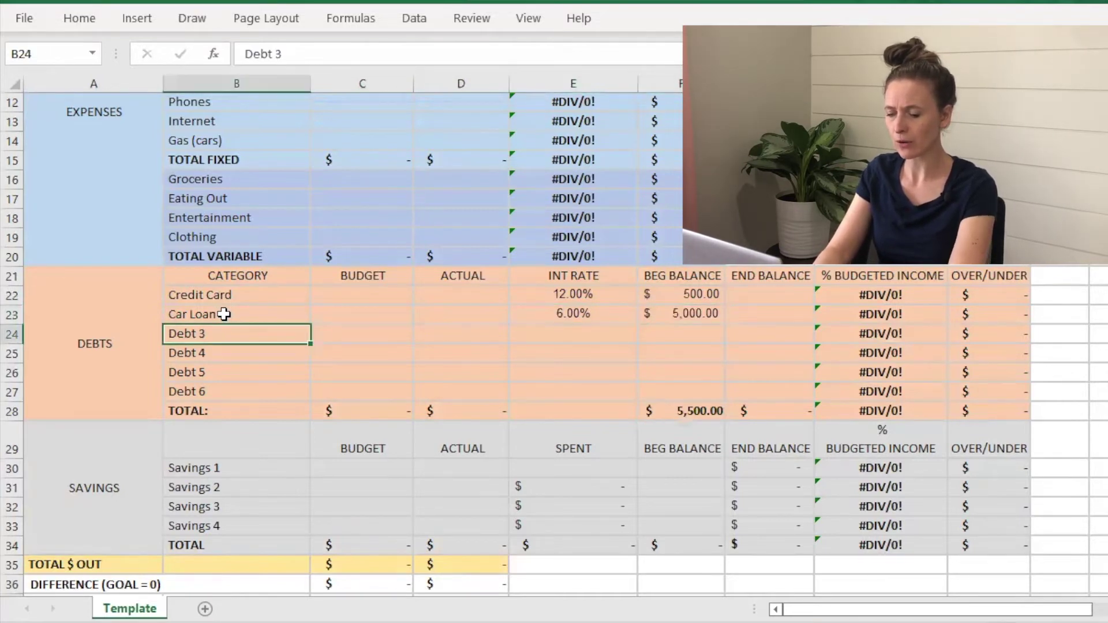
{"action": "type", "text": "Student Loan"}
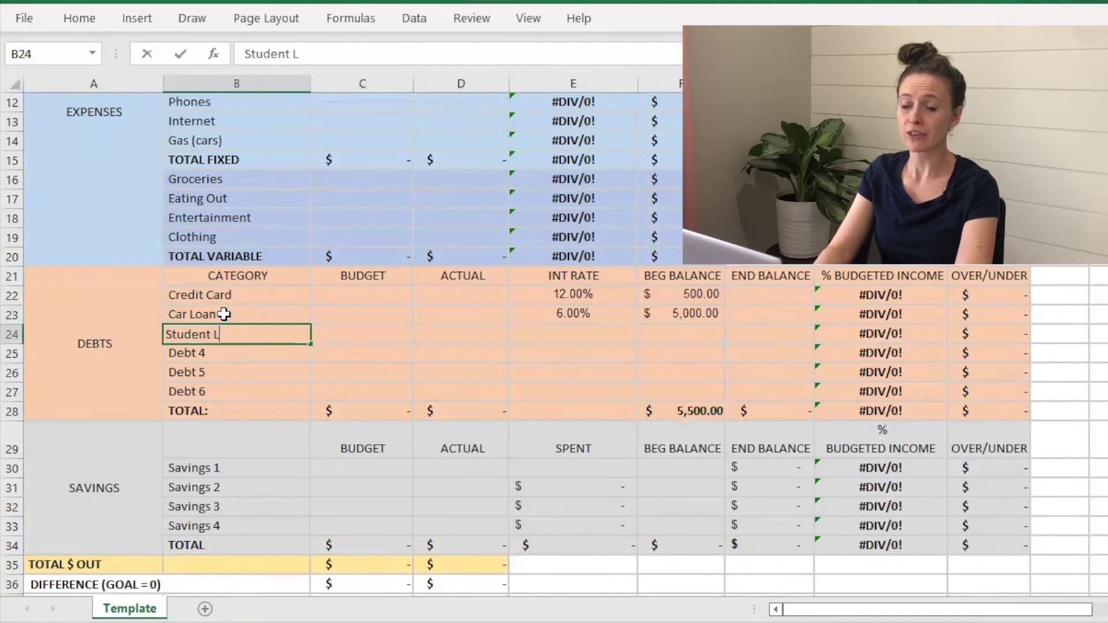
{"action": "key", "text": "Tab"}
{"action": "key", "text": "Tab"}
{"action": "key", "text": "Tab"}
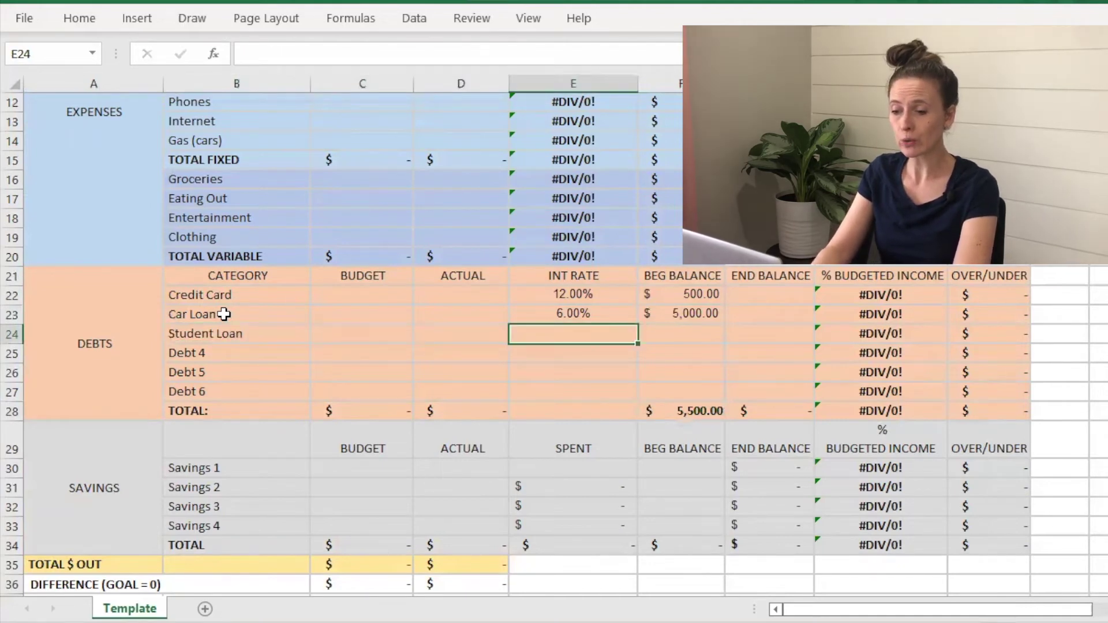
{"action": "type", "text": "6%"}
{"action": "key", "text": "Tab"}
{"action": "type", "text": "1"}
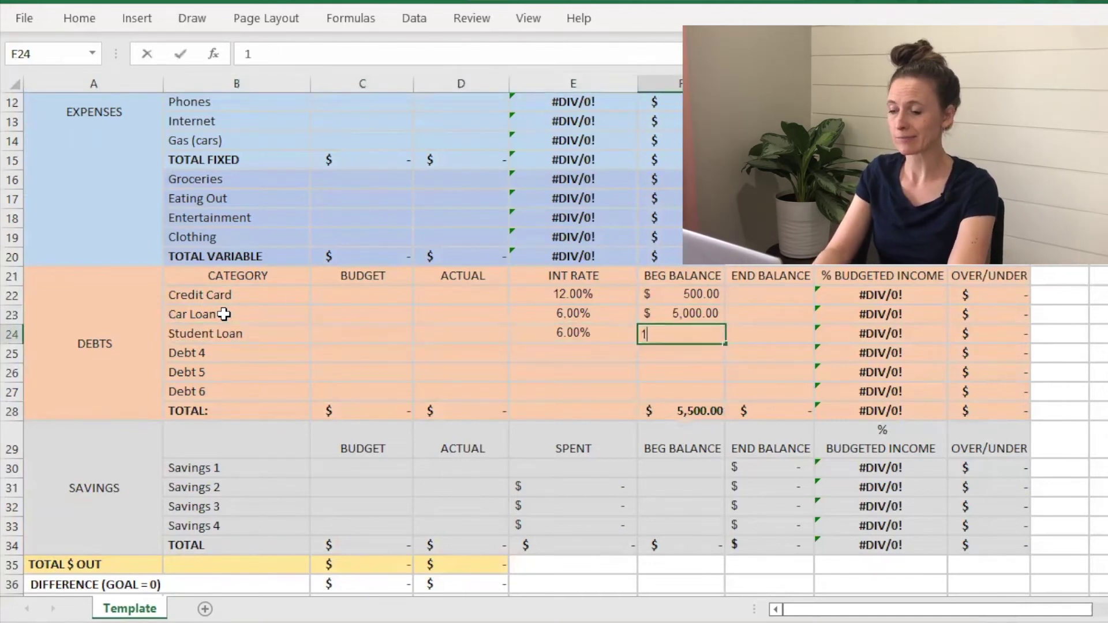
{"action": "type", "text": "2,000"}
{"action": "key", "text": "Return"}
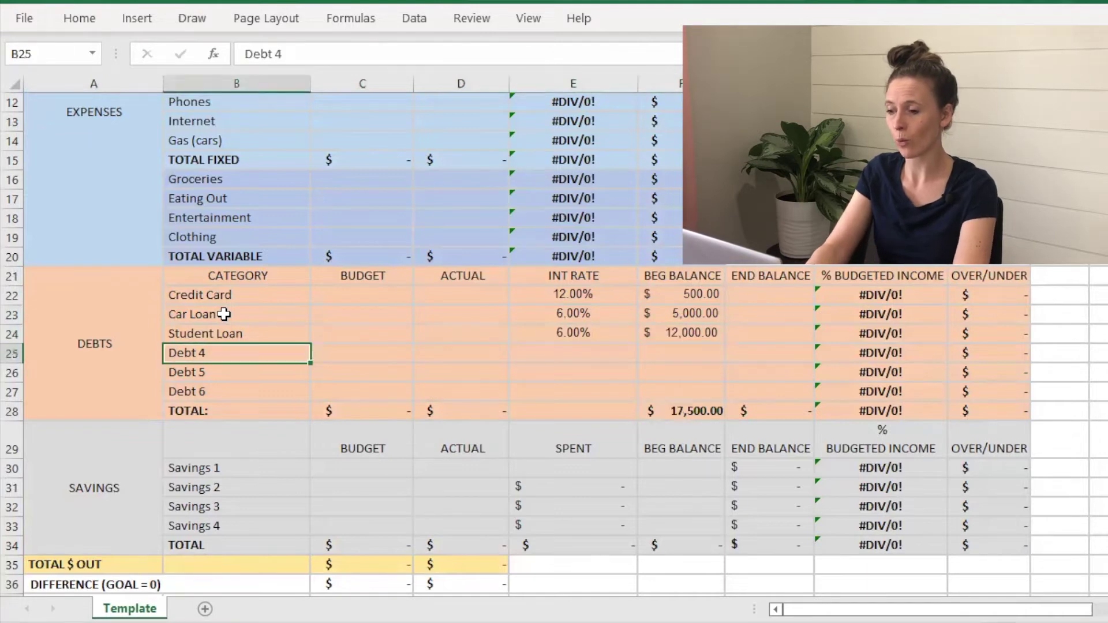
Delete the unused Debt 4 to Debt 6 rows.
{"action": "left_click_drag", "start_coordinate": [10, 354], "coordinate": [10, 397]}
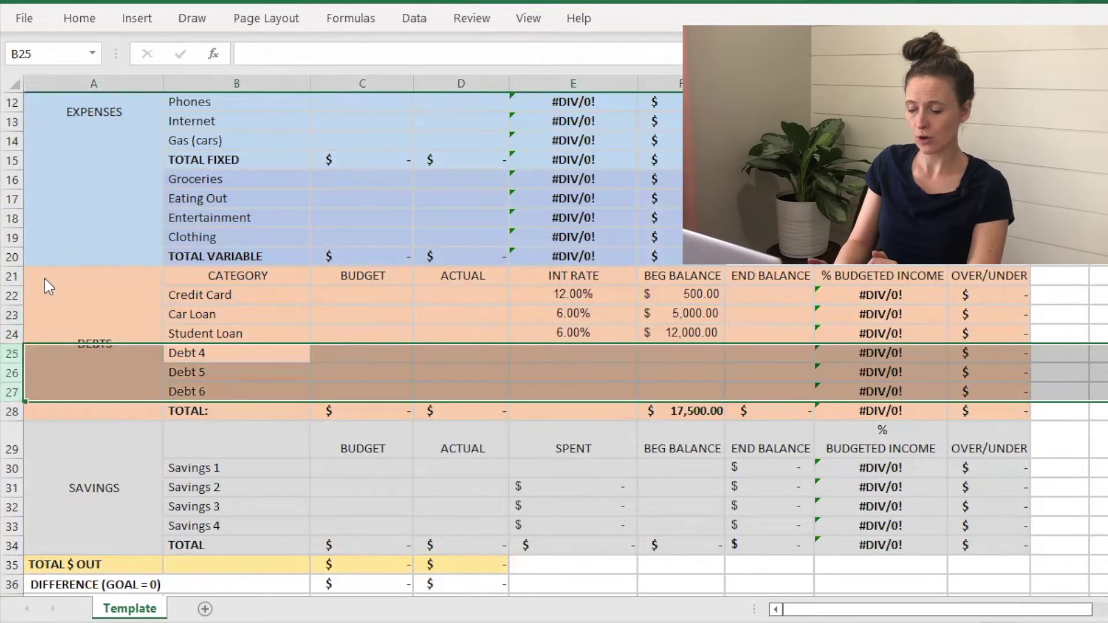
{"action": "right_click", "coordinate": [8, 382]}
{"action": "left_click", "coordinate": [69, 234]}
{"action": "left_click", "coordinate": [366, 387]}
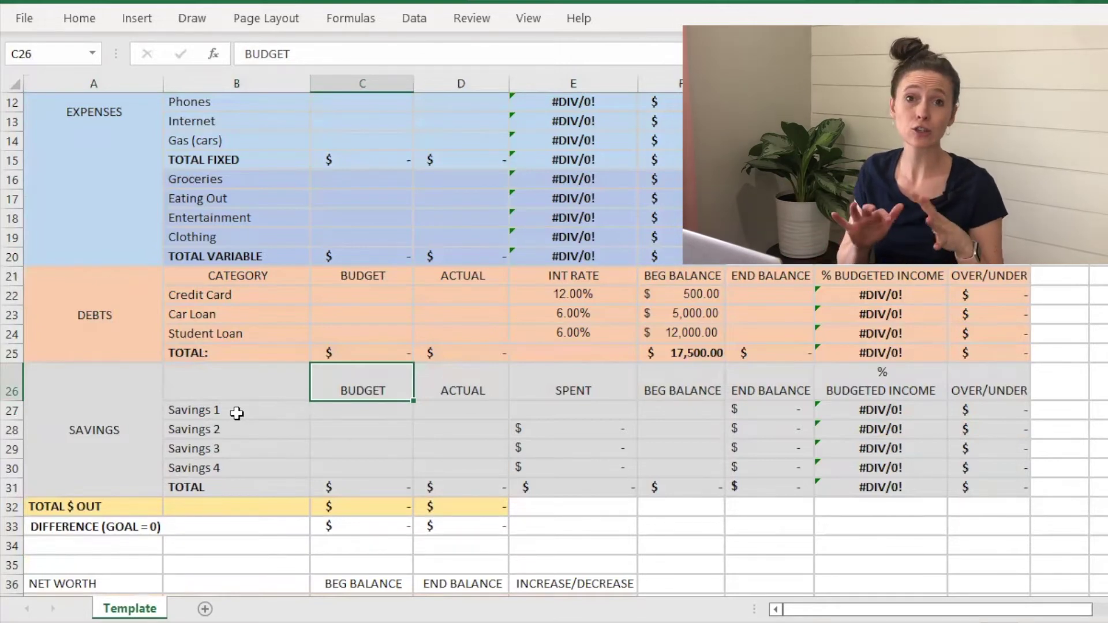
Enter Emergency Fund with 5,000 and Vacation Fund with 200 beginning balances.
{"action": "left_click", "coordinate": [237, 413]}
{"action": "type", "text": "Em"}
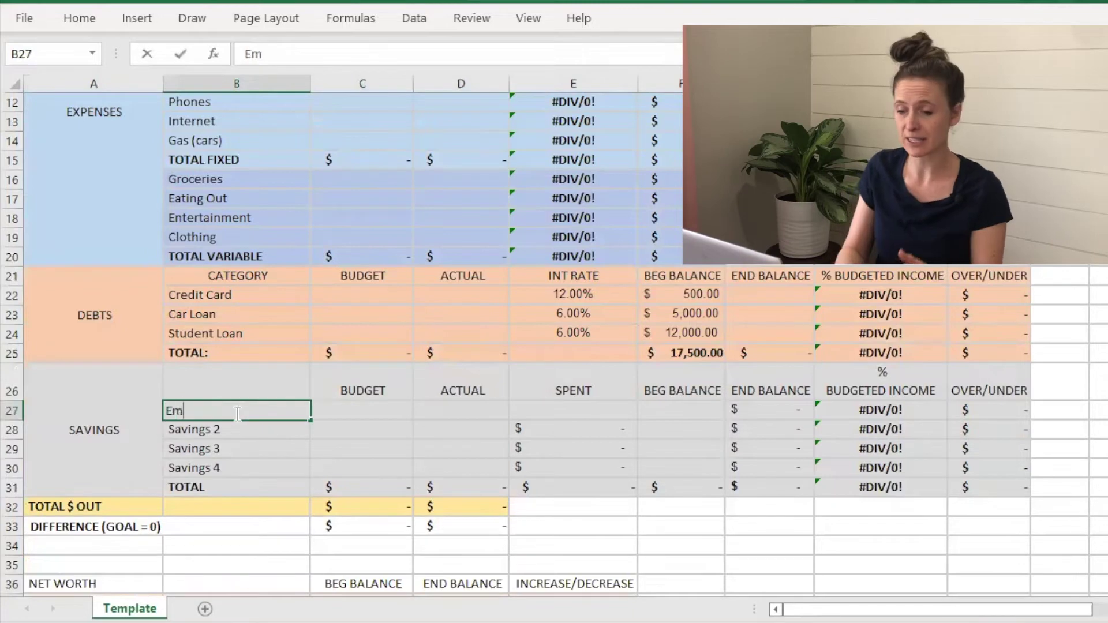
{"action": "type", "text": "ergency Fund"}
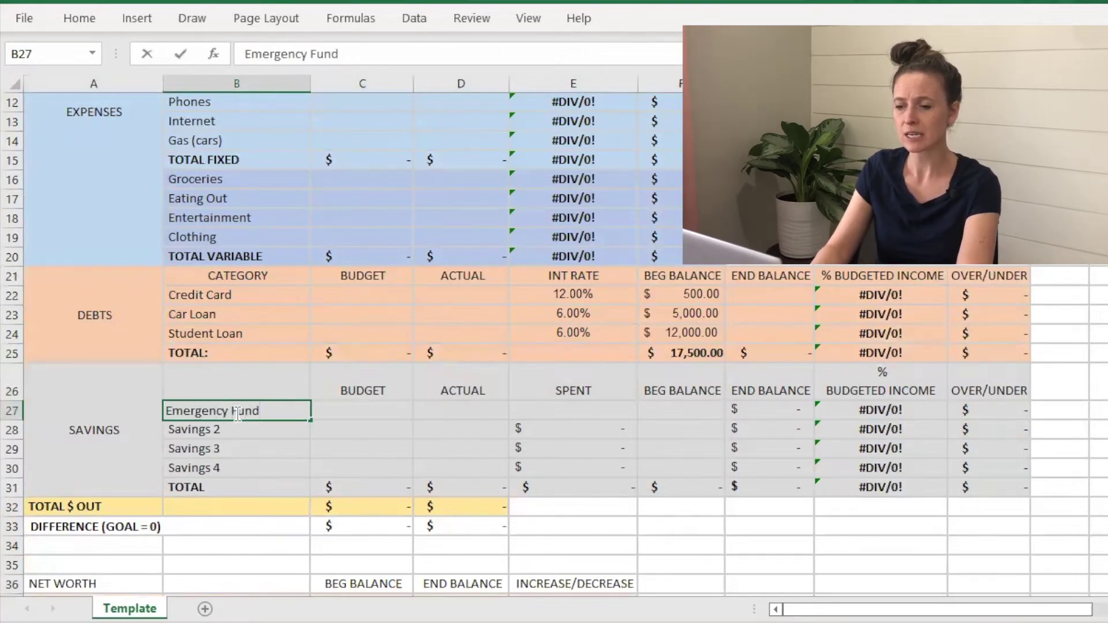
{"action": "key", "text": "Tab"}
{"action": "key", "text": "Tab"}
{"action": "key", "text": "Tab"}
{"action": "key", "text": "Tab"}
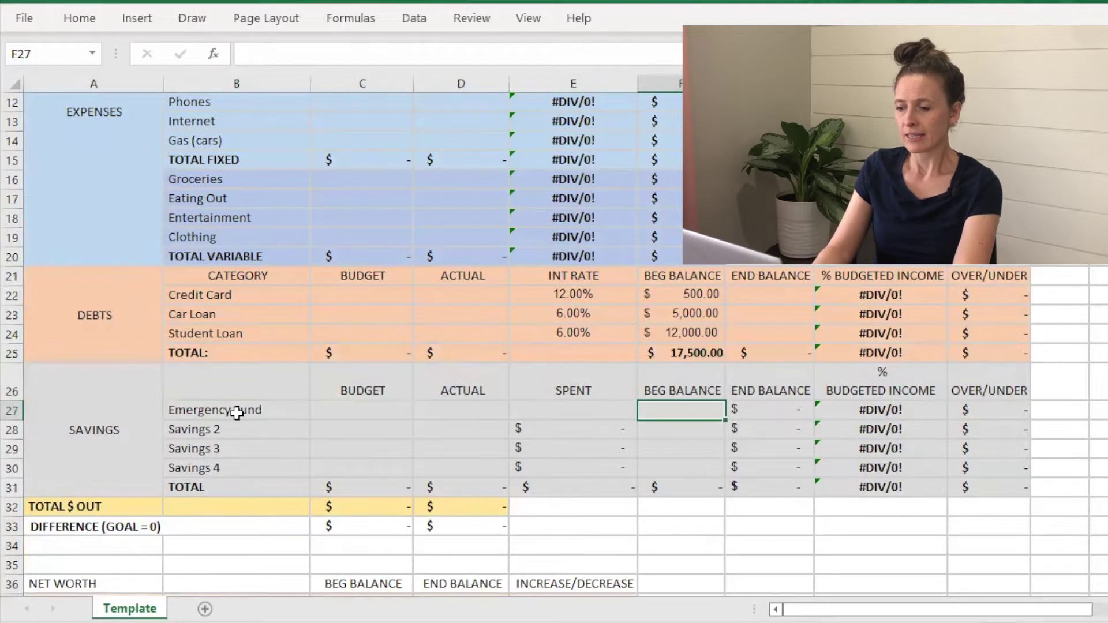
{"action": "type", "text": "5000"}
{"action": "key", "text": "Return"}
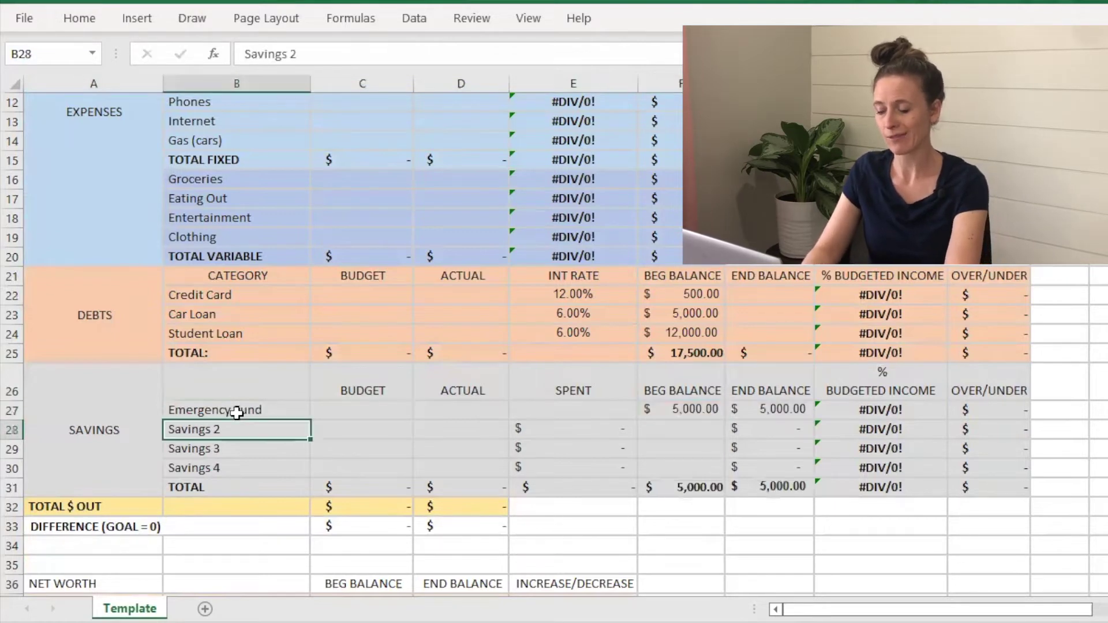
{"action": "type", "text": "Vacation Fund"}
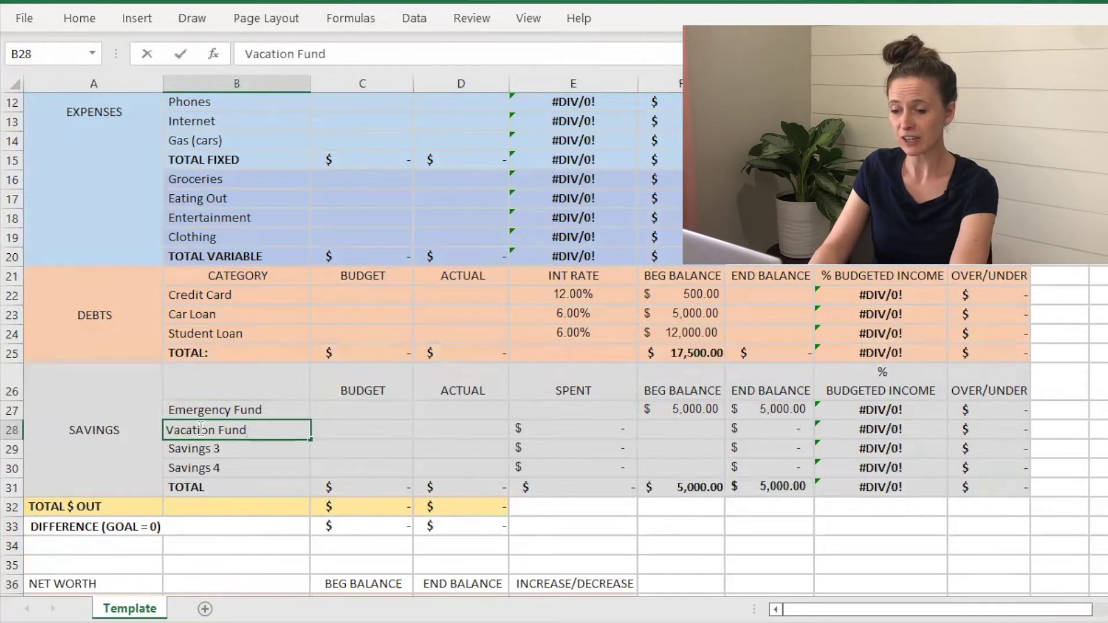
{"action": "key", "text": "Tab"}
{"action": "key", "text": "Tab"}
{"action": "key", "text": "Tab"}
{"action": "key", "text": "Tab"}
{"action": "type", "text": "200"}
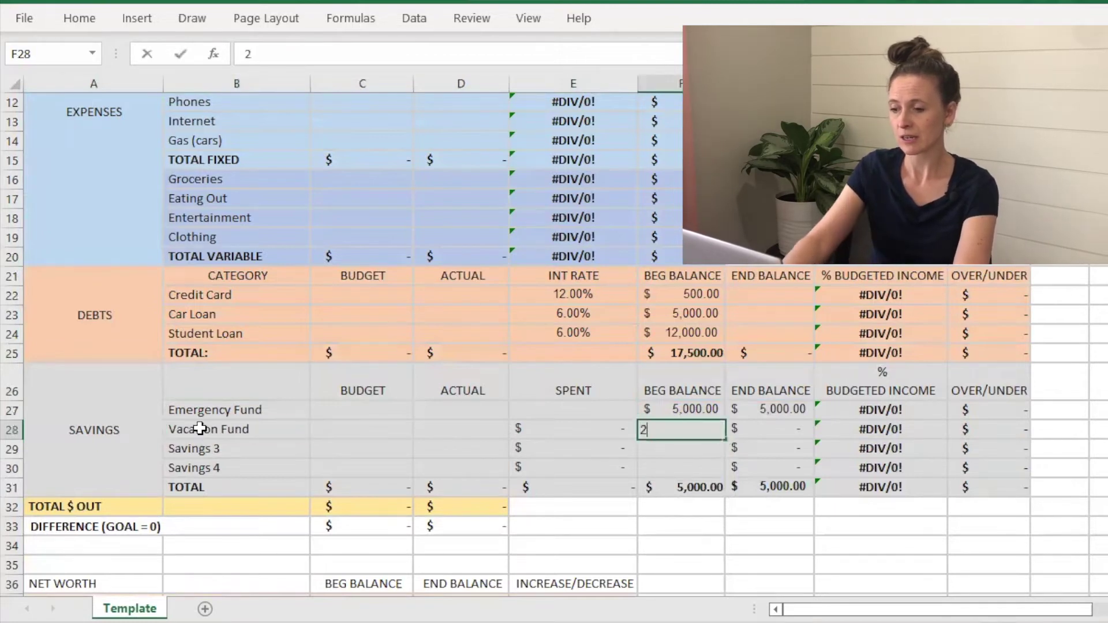
{"action": "key", "text": "Return"}
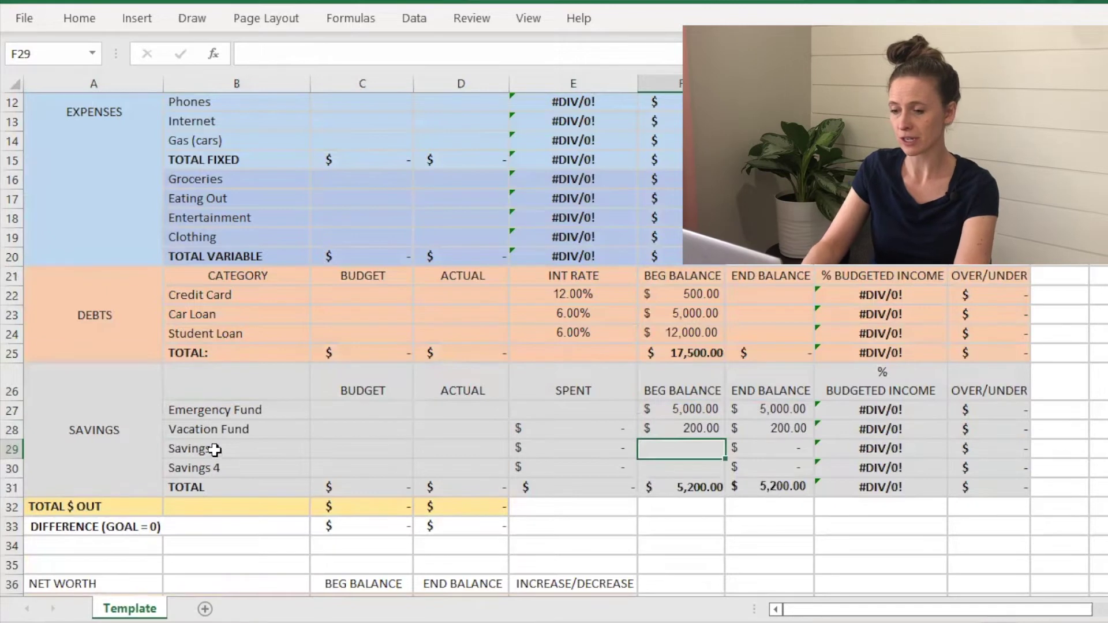
Name the third fund Car Fund with a 100 balance, then delete the Savings 4 row.
{"action": "left_click", "coordinate": [214, 449]}
{"action": "type", "text": "Car Fund"}
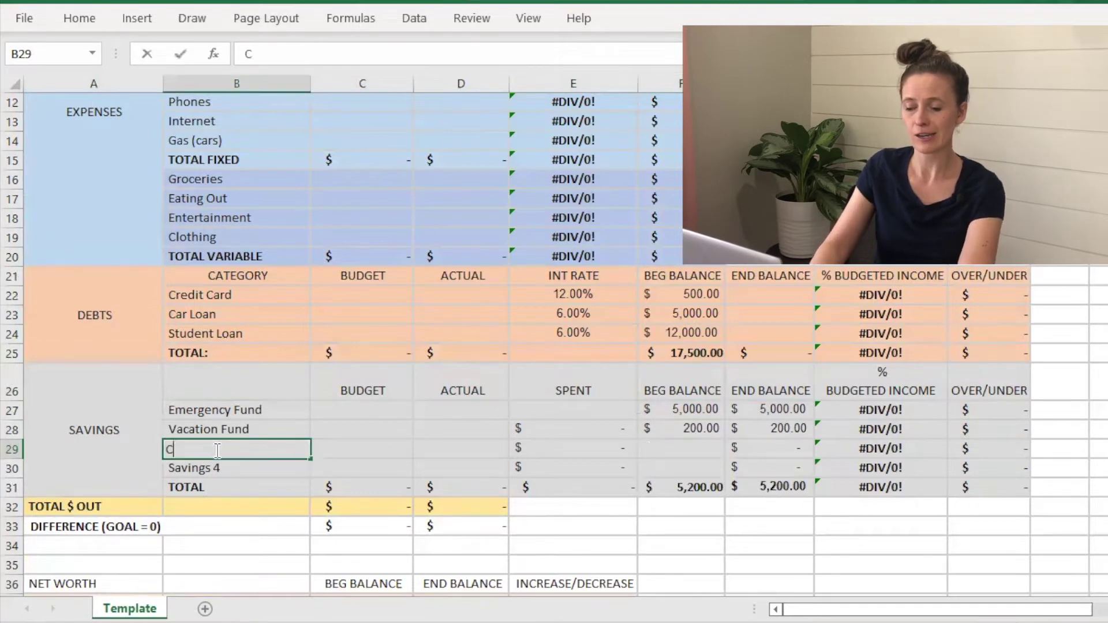
{"action": "key", "text": "Tab"}
{"action": "key", "text": "Tab"}
{"action": "key", "text": "Tab"}
{"action": "key", "text": "Tab"}
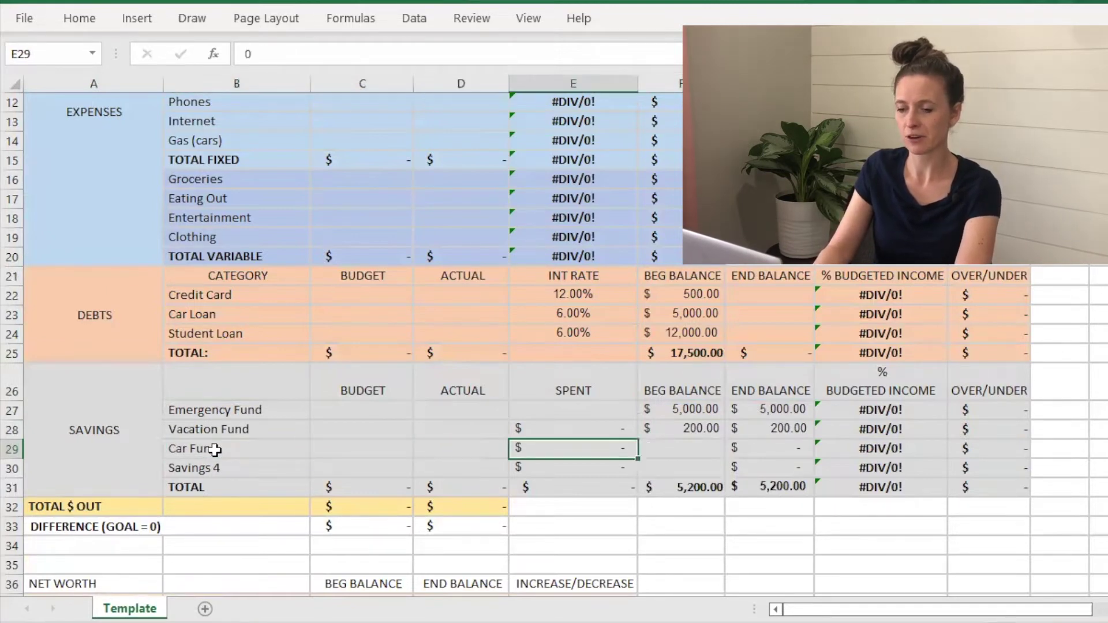
{"action": "type", "text": "100"}
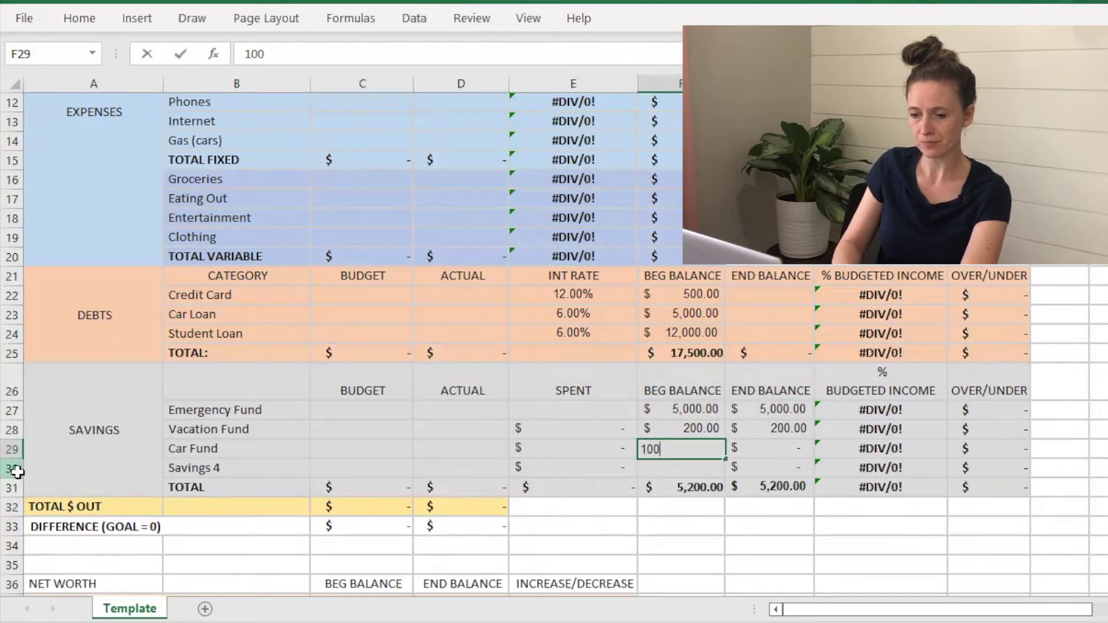
{"action": "left_click", "coordinate": [13, 469]}
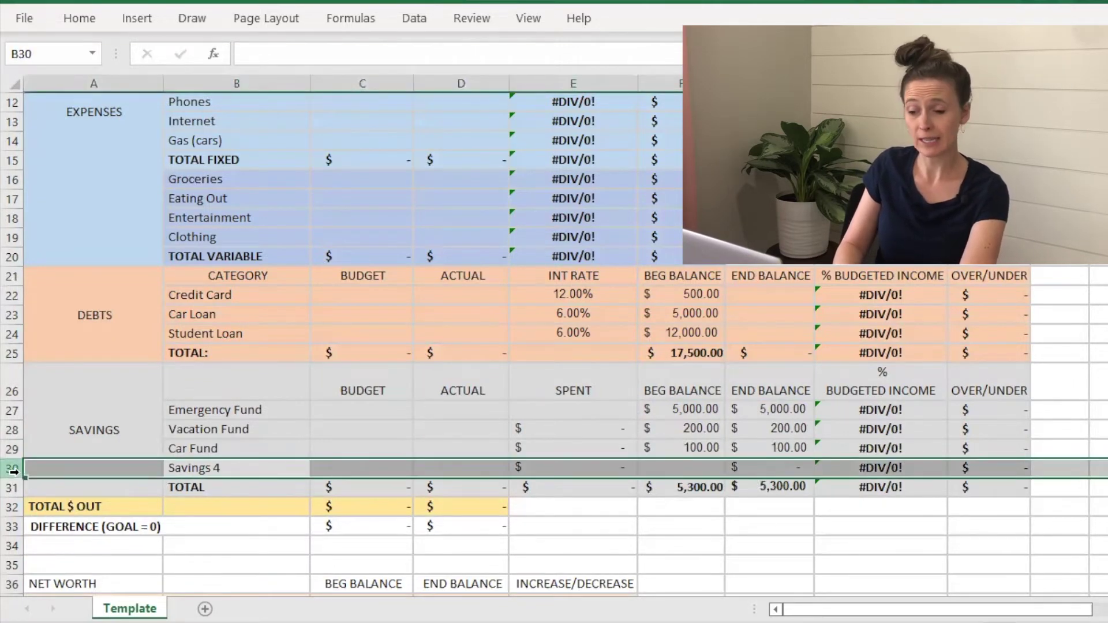
{"action": "right_click", "coordinate": [13, 472]}
{"action": "left_click", "coordinate": [69, 327]}
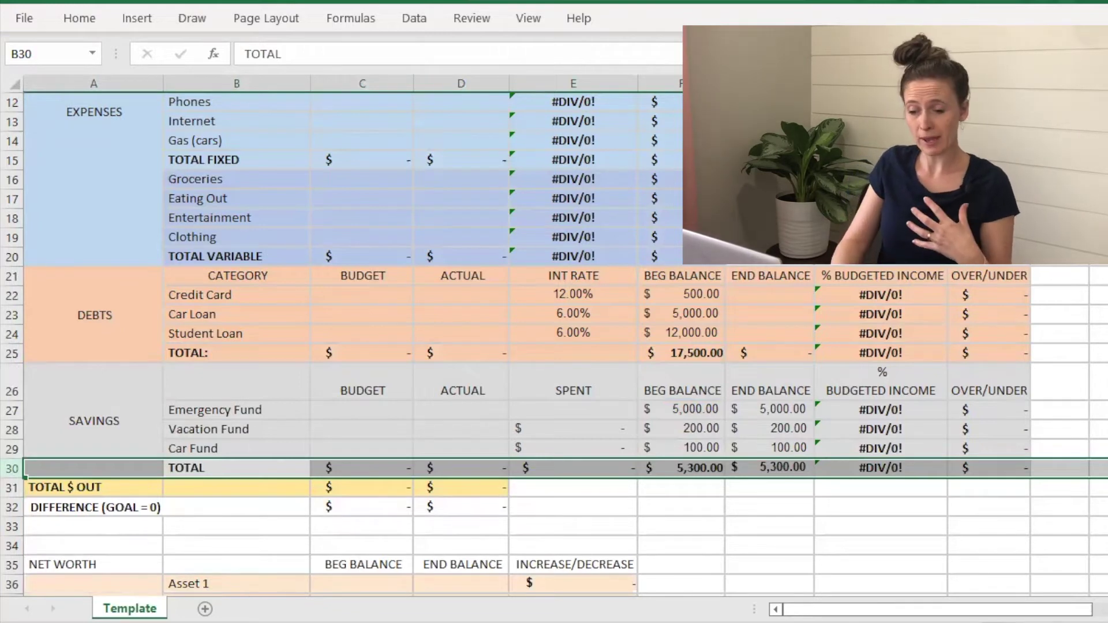
Copy the Template sheet to the end of the workbook as Template (2).
{"action": "right_click", "coordinate": [151, 608]}
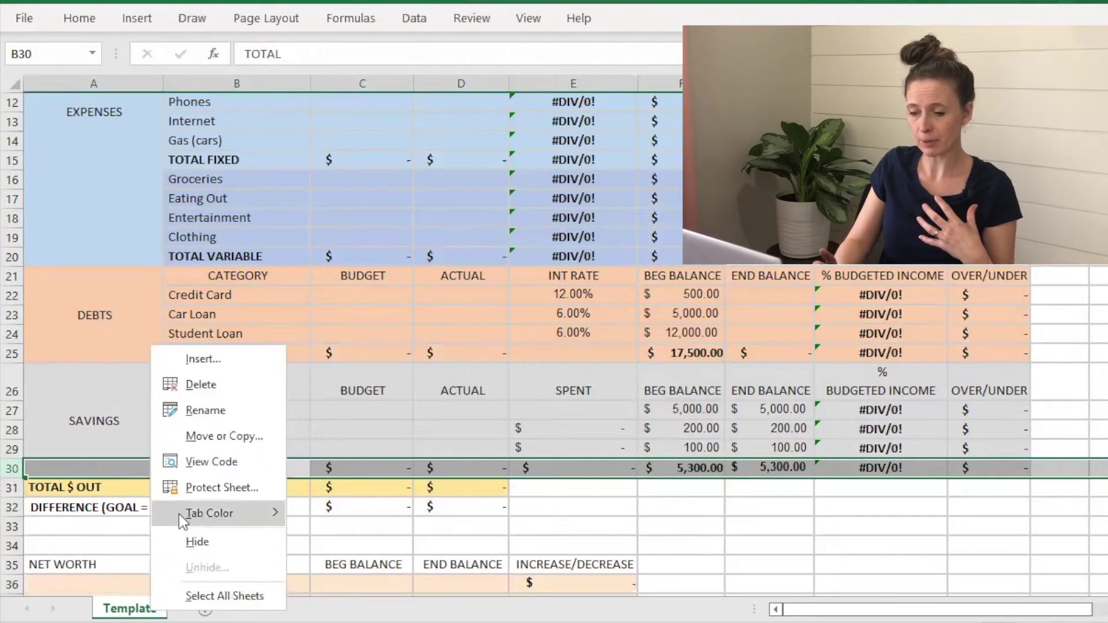
{"action": "left_click", "coordinate": [238, 437]}
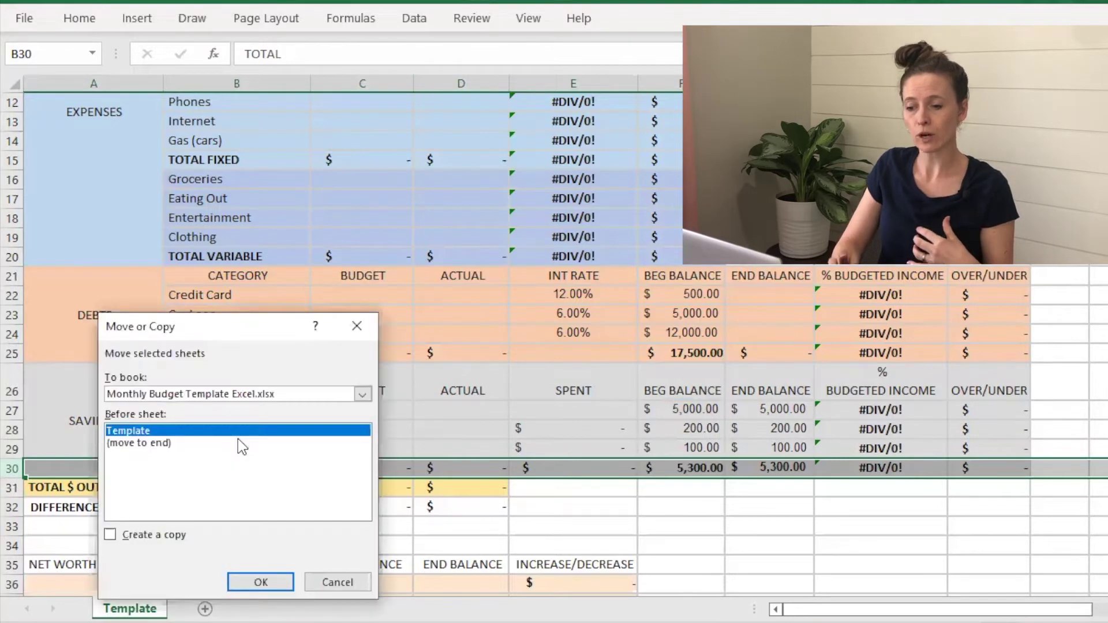
{"action": "left_click", "coordinate": [151, 443]}
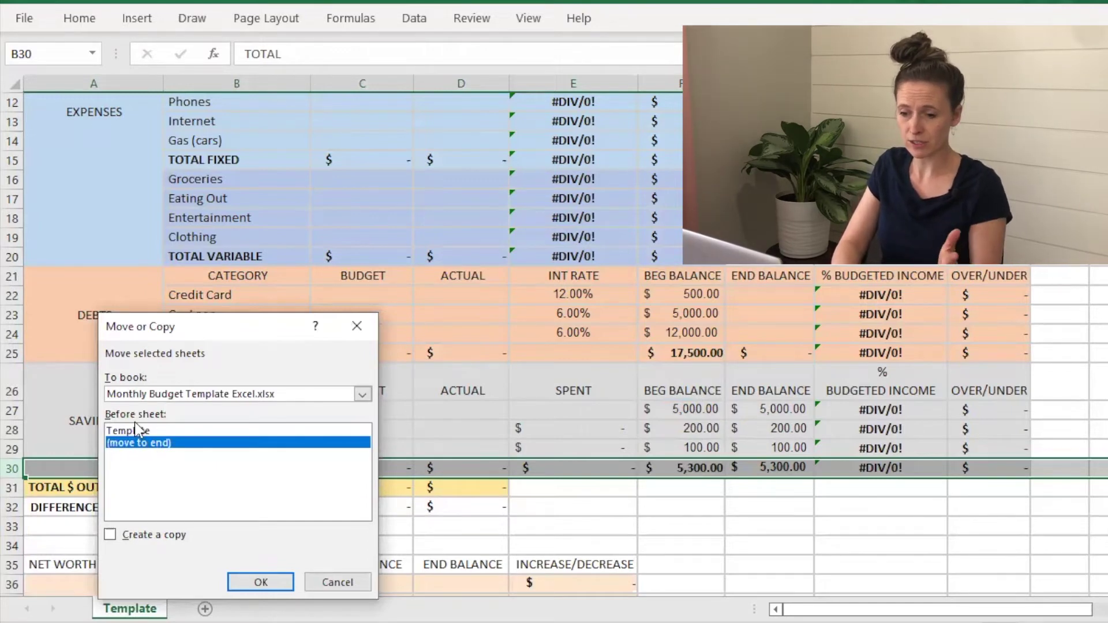
{"action": "left_click", "coordinate": [119, 536]}
{"action": "left_click", "coordinate": [246, 588]}
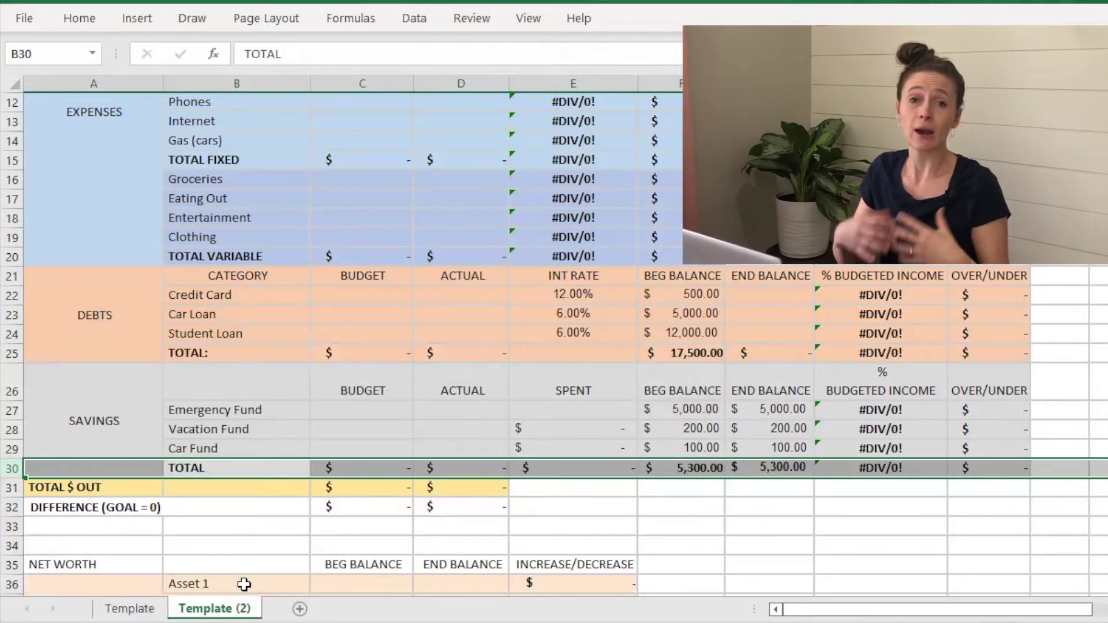
Rename the Template (2) tab to January.
{"action": "double_click", "coordinate": [213, 607]}
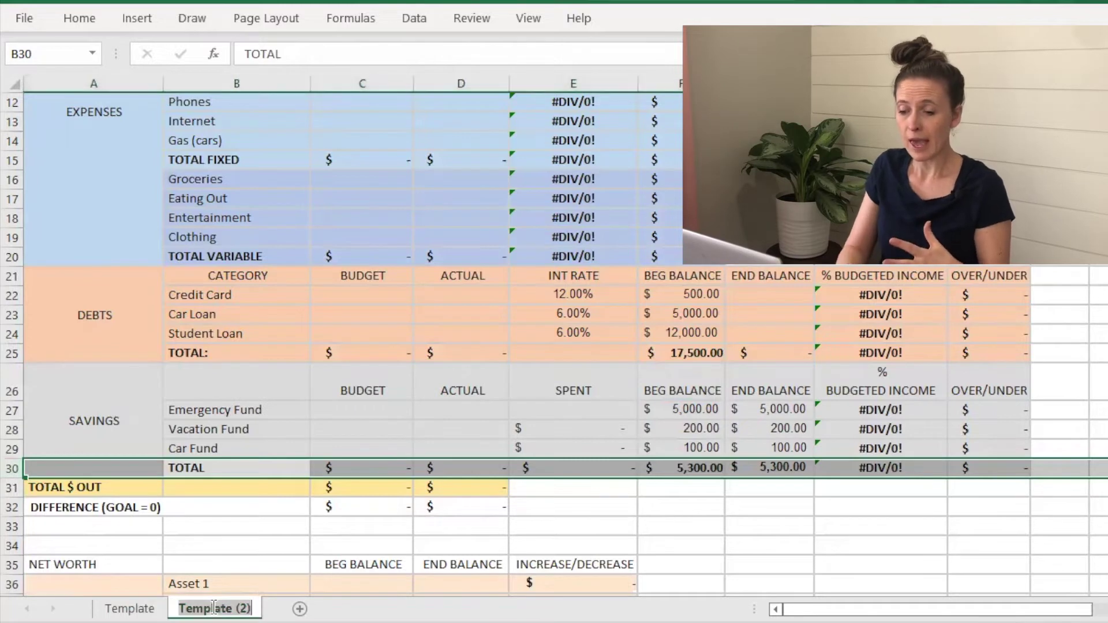
{"action": "type", "text": "January"}
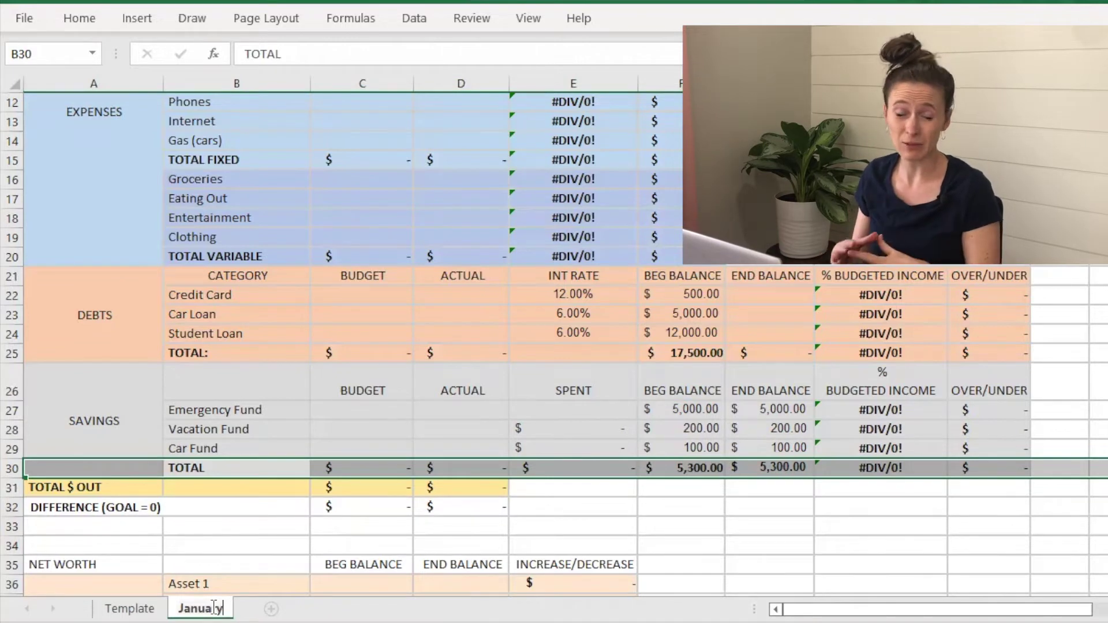
{"action": "key", "text": "Return"}
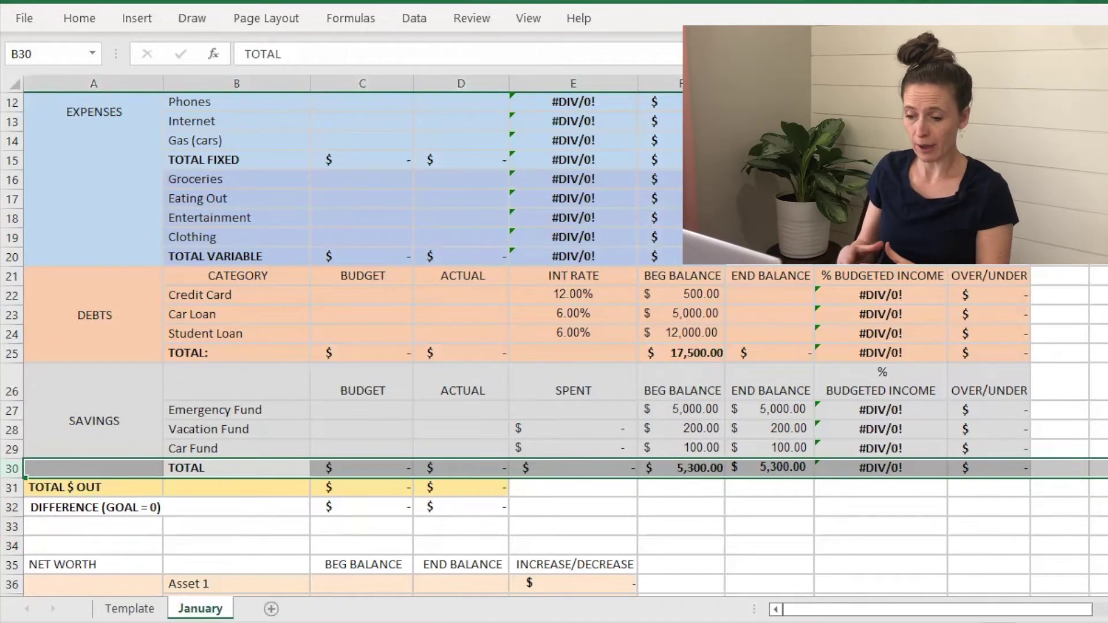
{"action": "scroll", "coordinate": [346, 346], "scroll_direction": "up", "scroll_amount": 4}
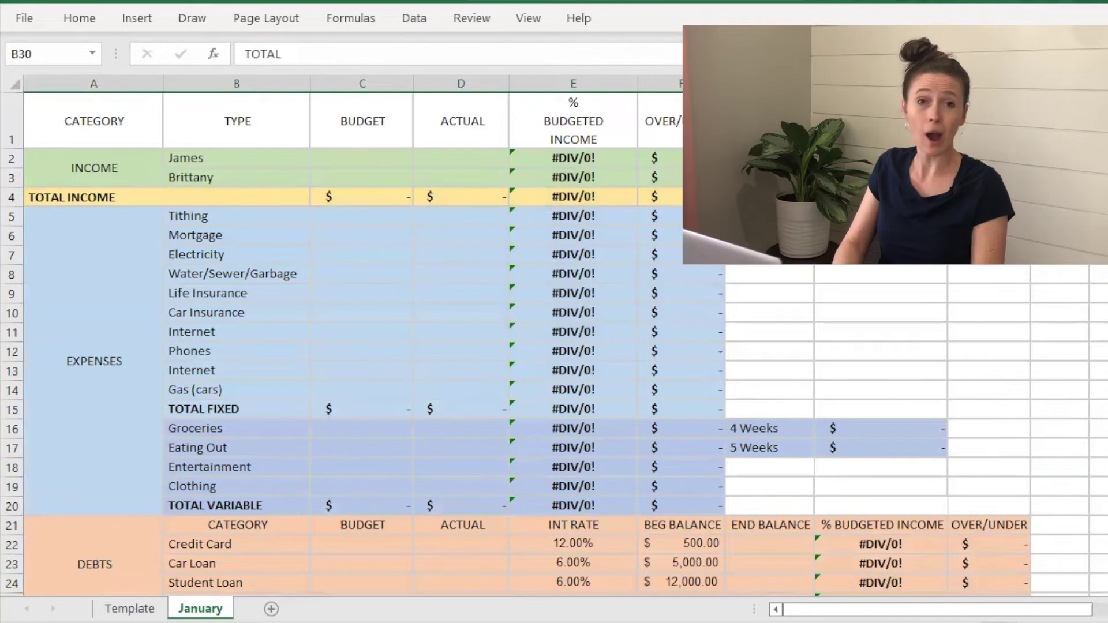
Budget 4,000 and 500 for the two income lines.
{"action": "left_click", "coordinate": [365, 157]}
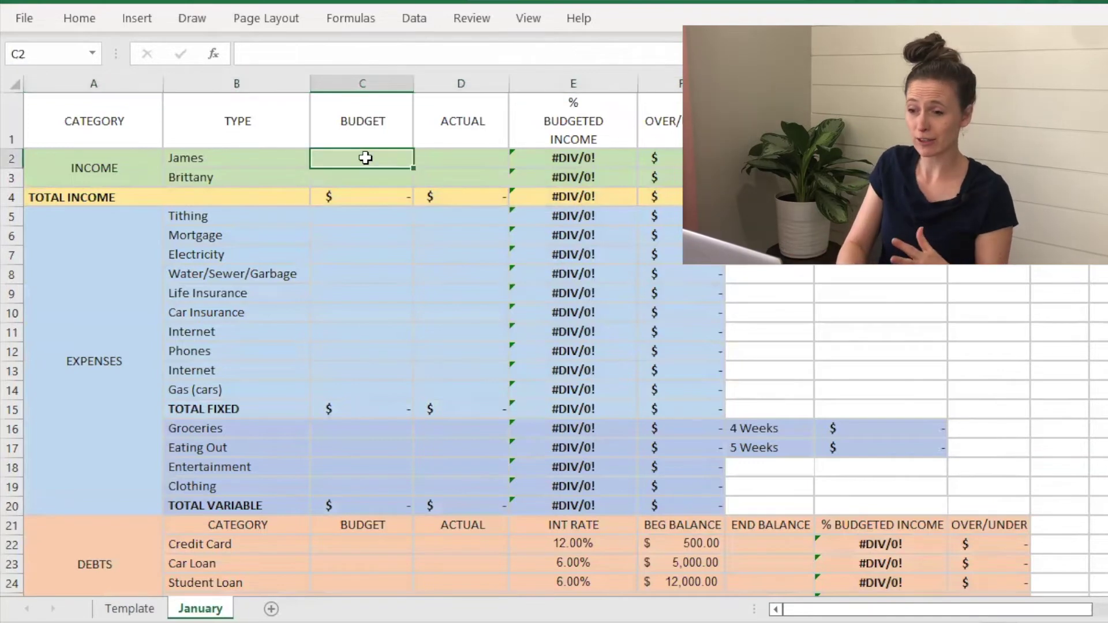
{"action": "type", "text": "4000"}
{"action": "key", "text": "Return"}
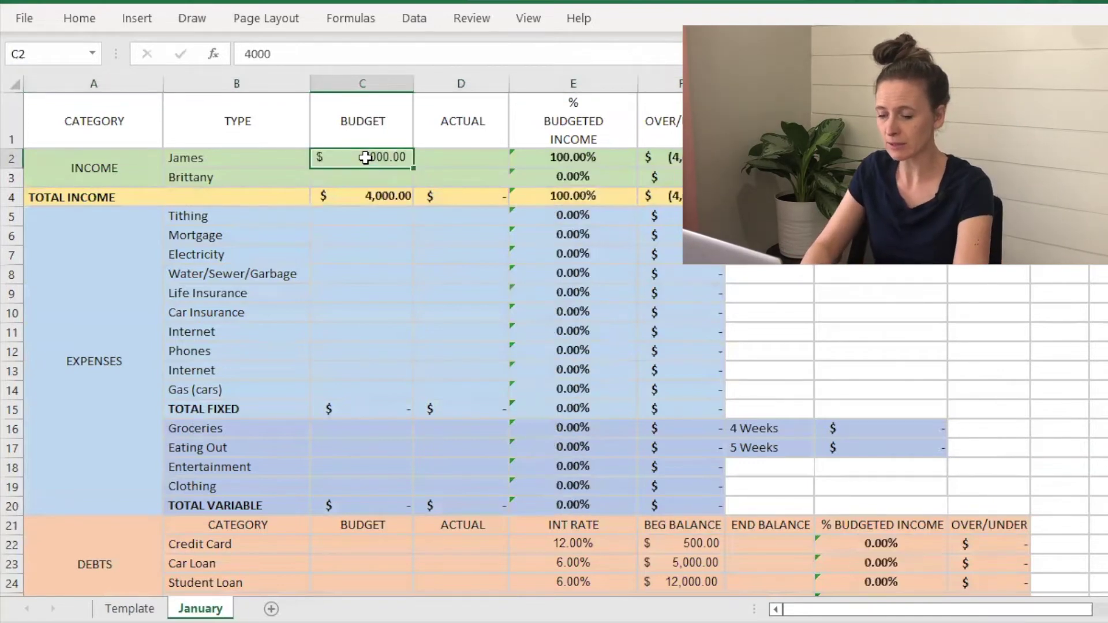
{"action": "type", "text": "500"}
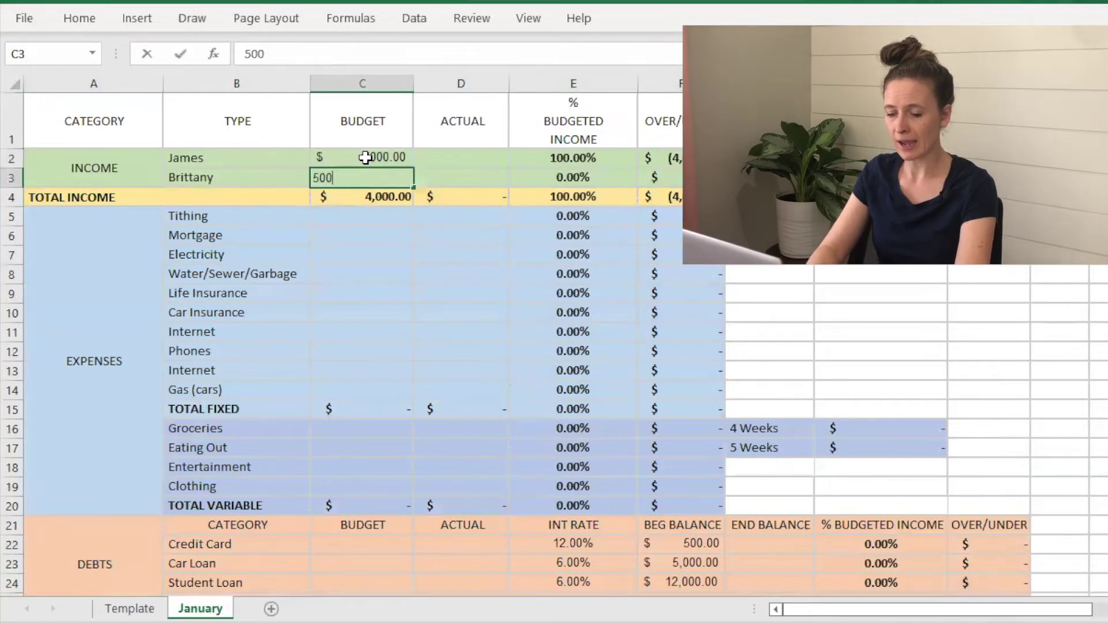
{"action": "key", "text": "Return"}
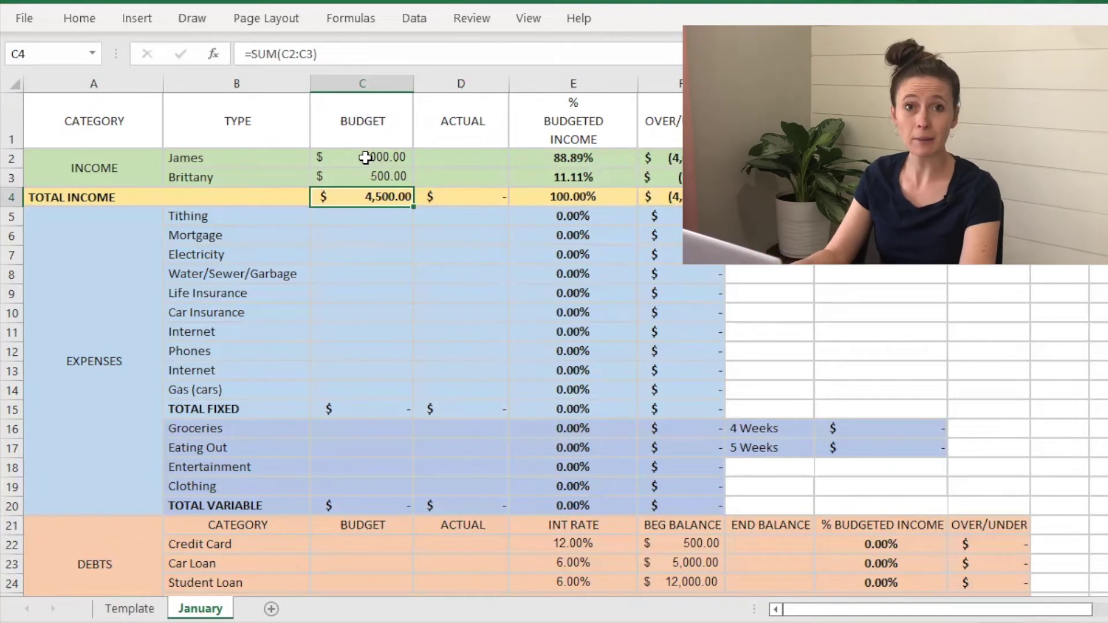
Budget Tithing 500, Mortgage 1,400, Electricity 100 and Water/Sewer/Garbage 100.
{"action": "left_click", "coordinate": [389, 215]}
{"action": "type", "text": "500"}
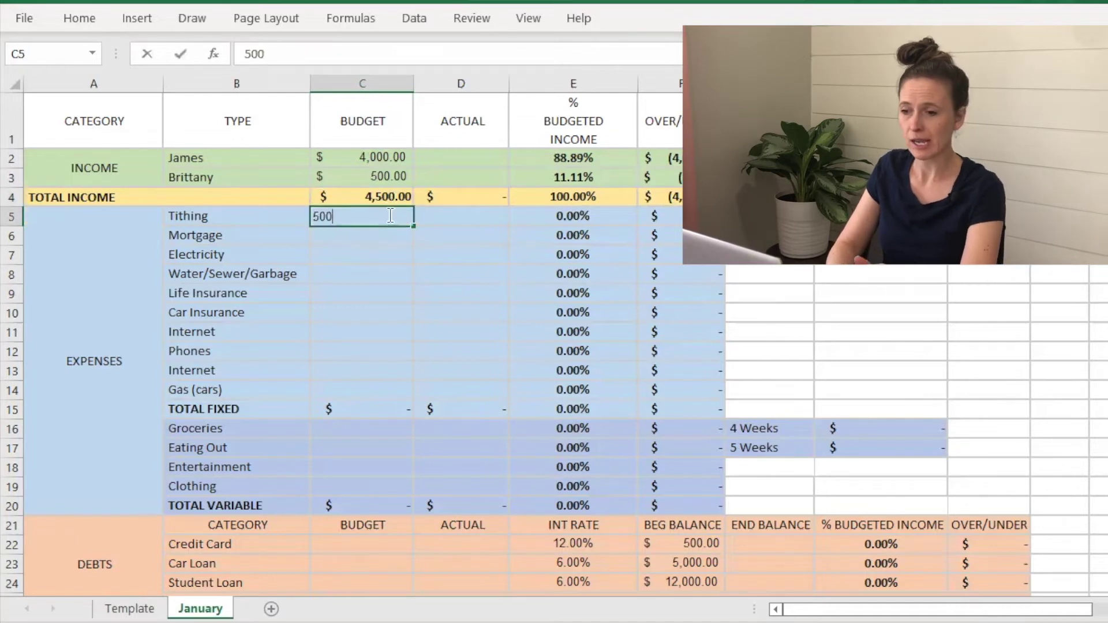
{"action": "key", "text": "Return"}
{"action": "type", "text": "1,400"}
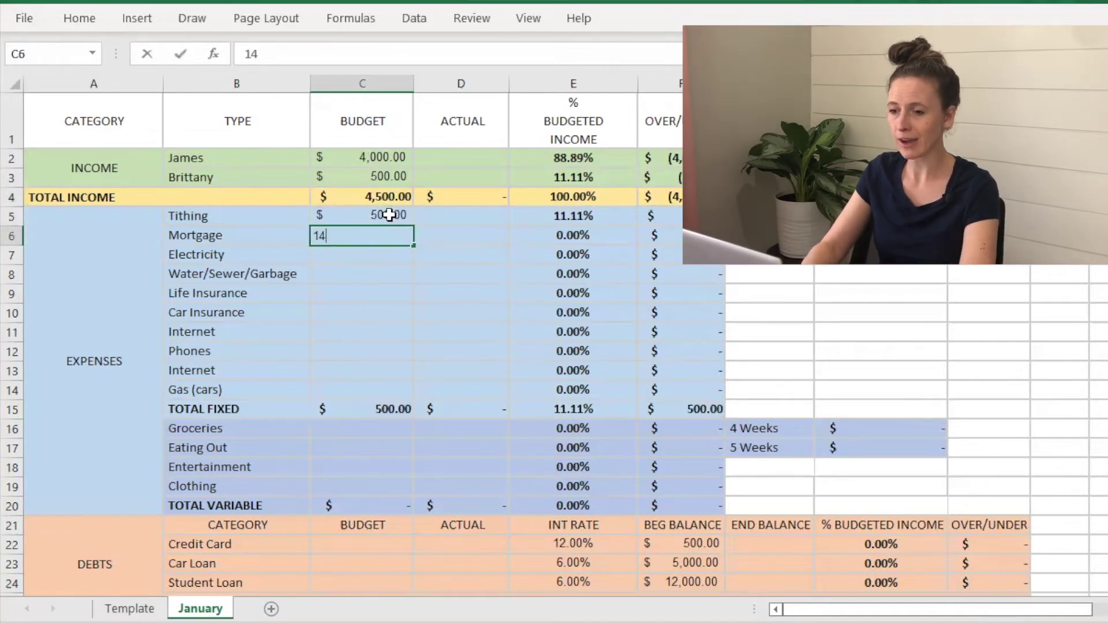
{"action": "key", "text": "Return"}
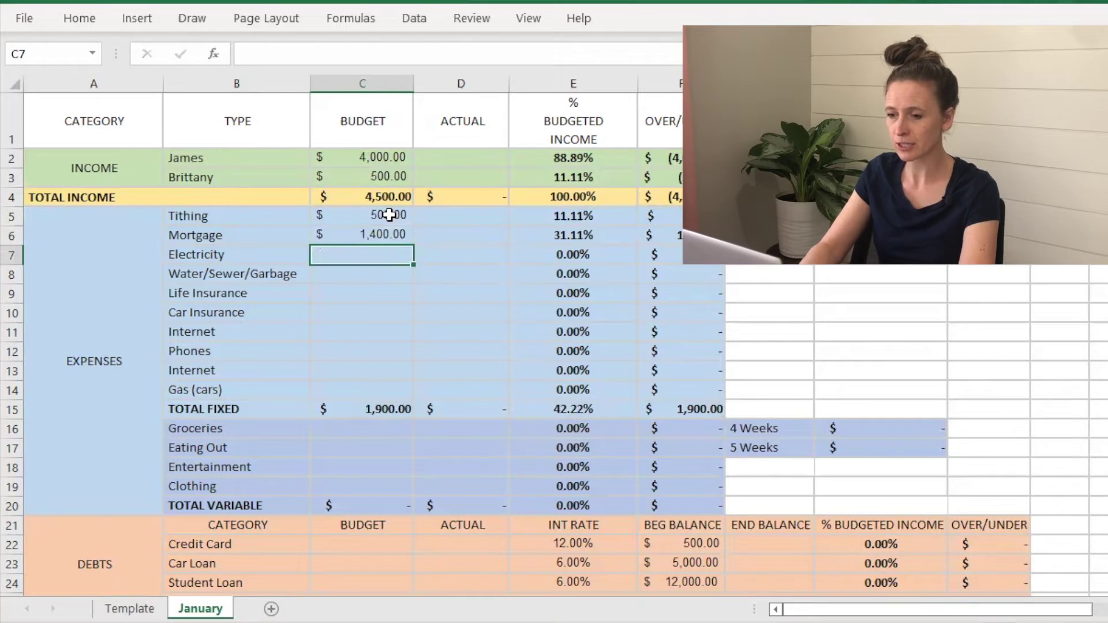
{"action": "type", "text": "100"}
{"action": "key", "text": "Return"}
{"action": "type", "text": "100"}
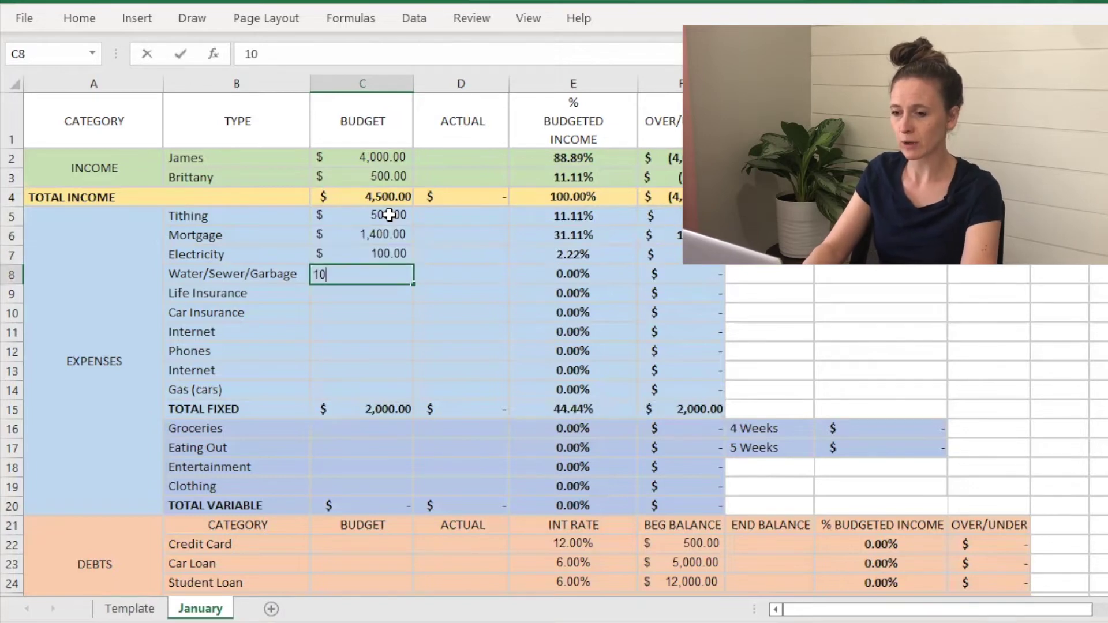
{"action": "key", "text": "Return"}
Budget Life Insurance 50, Car Insurance 100, Internet 60 and Phones 100.
{"action": "type", "text": "50"}
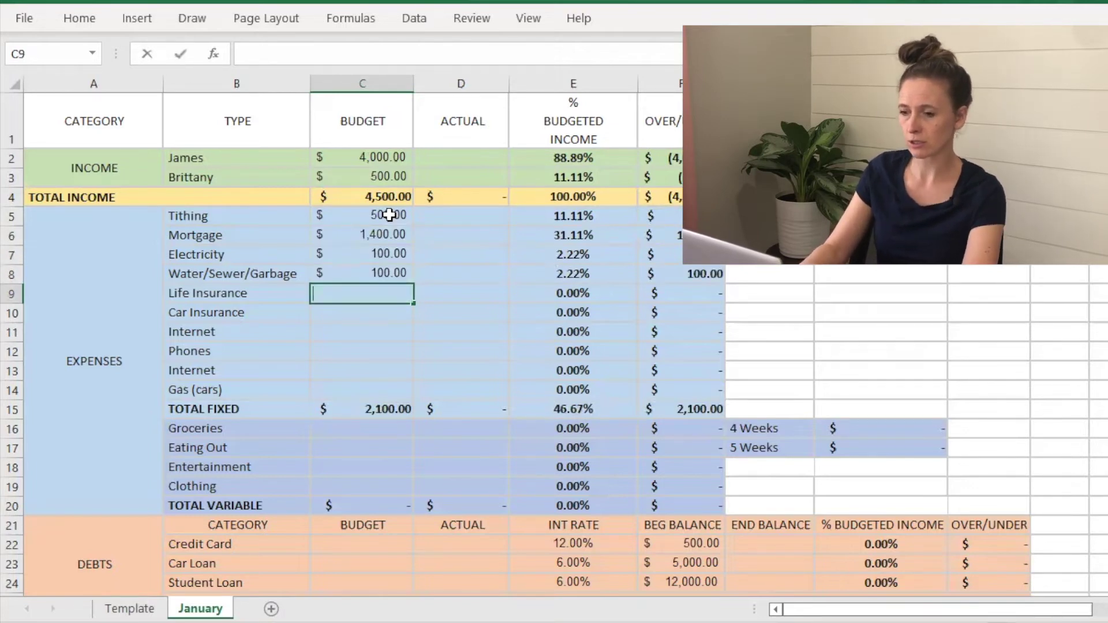
{"action": "key", "text": "Return"}
{"action": "type", "text": "100"}
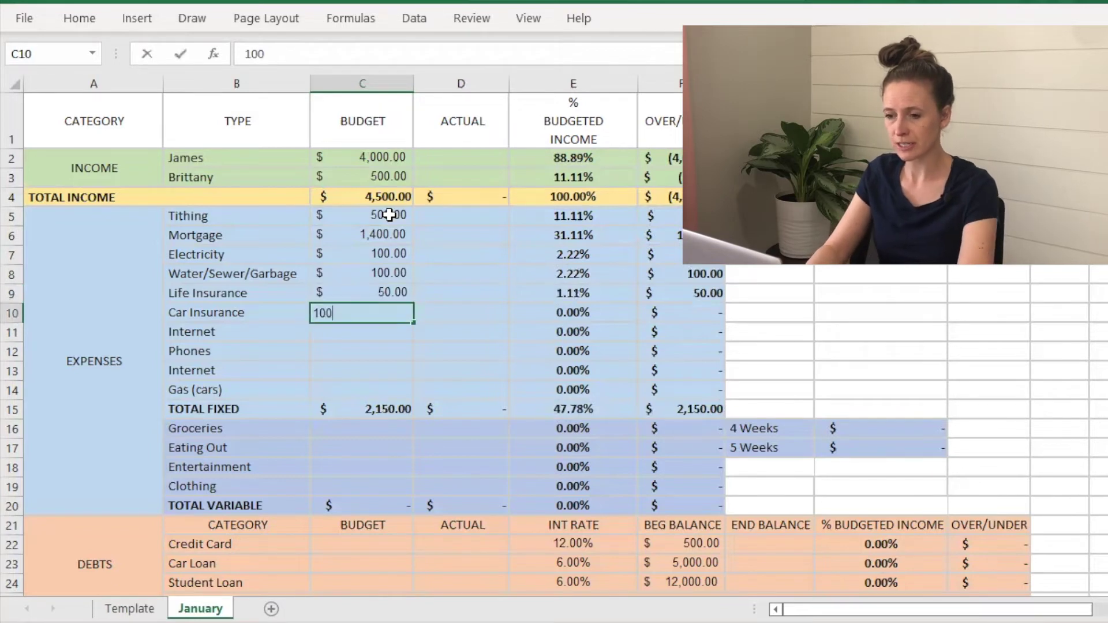
{"action": "key", "text": "Return"}
{"action": "type", "text": "60"}
{"action": "key", "text": "Return"}
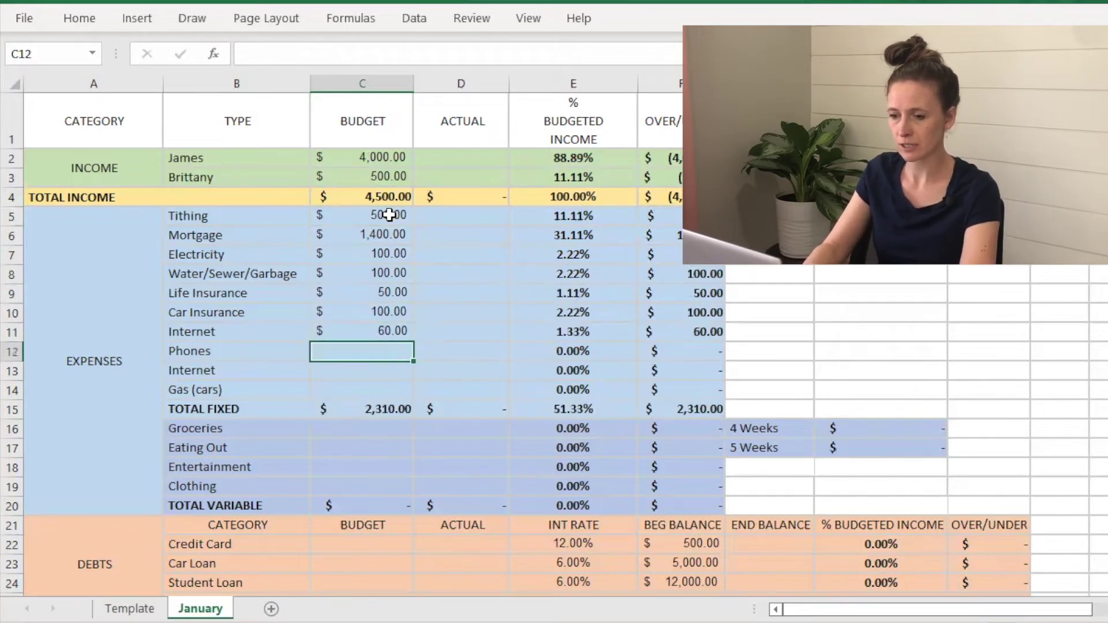
{"action": "type", "text": "100"}
{"action": "key", "text": "Return"}
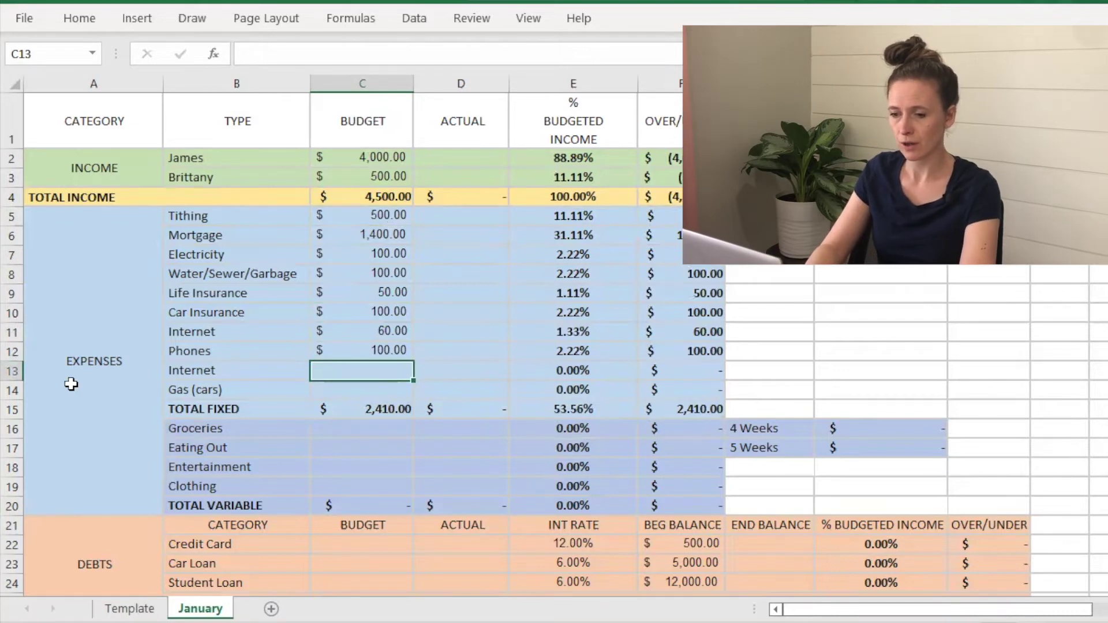
Delete the duplicate Internet row and budget 250 for Gas (cars).
{"action": "left_click", "coordinate": [12, 372]}
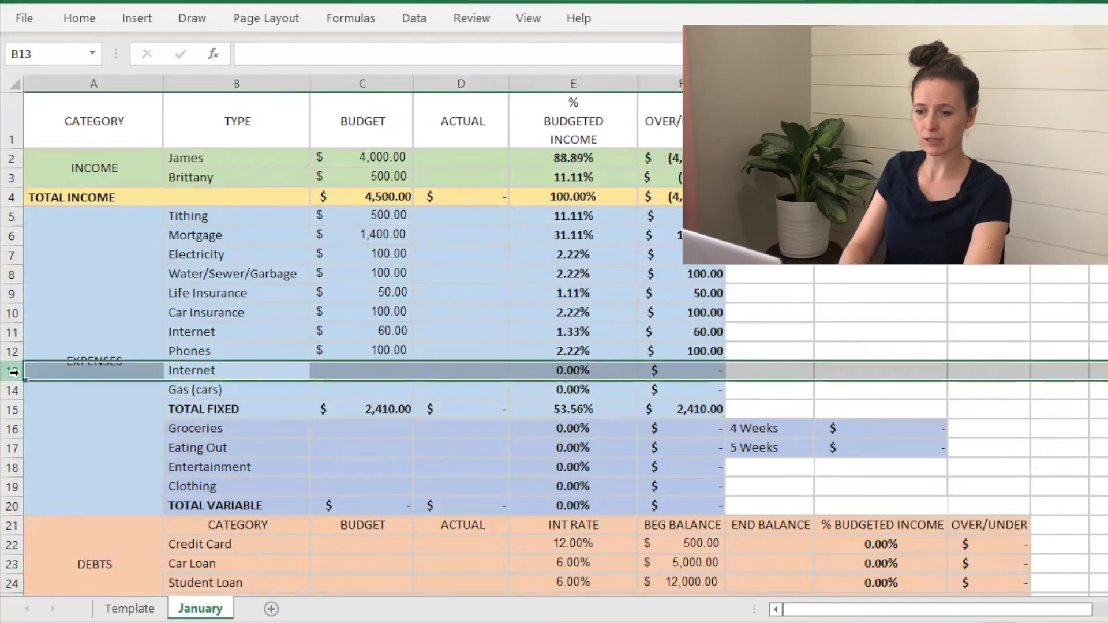
{"action": "right_click", "coordinate": [13, 372]}
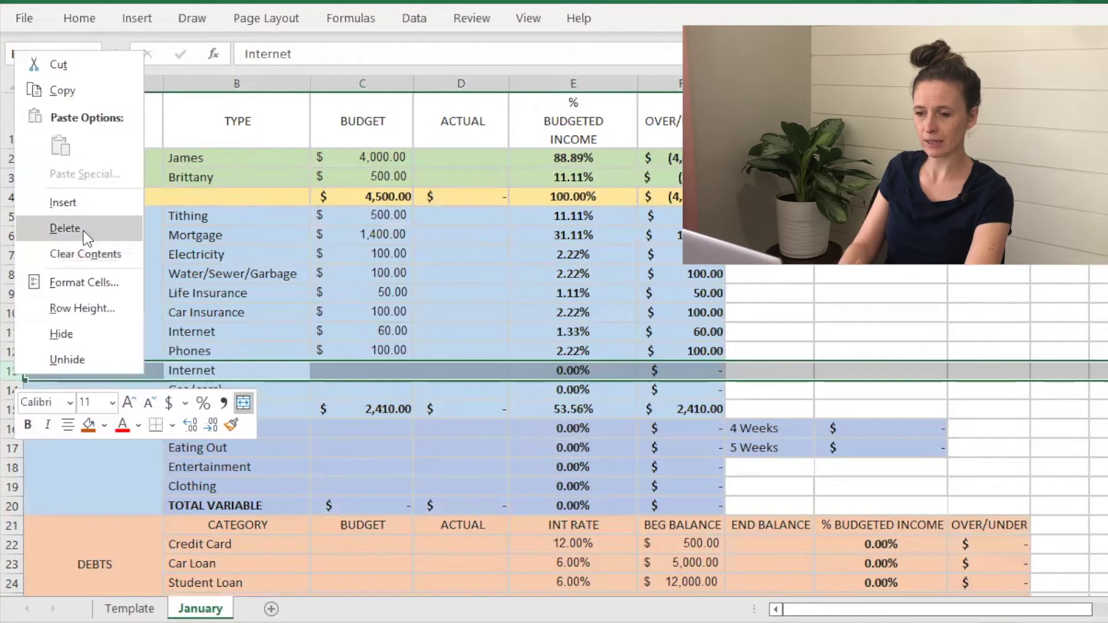
{"action": "left_click", "coordinate": [83, 230]}
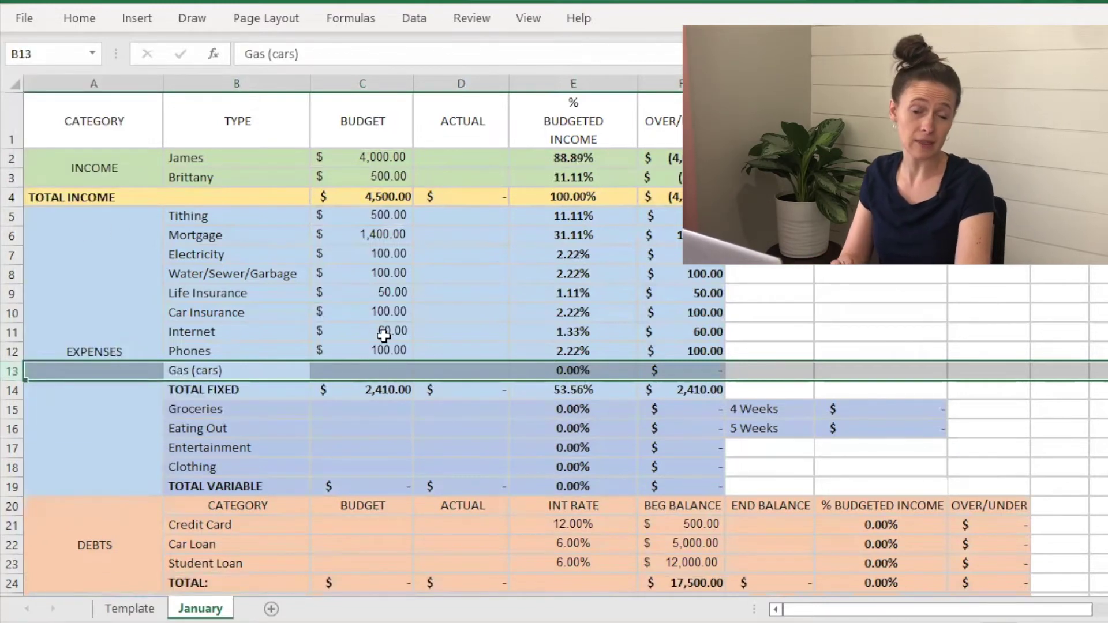
{"action": "left_click", "coordinate": [397, 367]}
{"action": "type", "text": "250"}
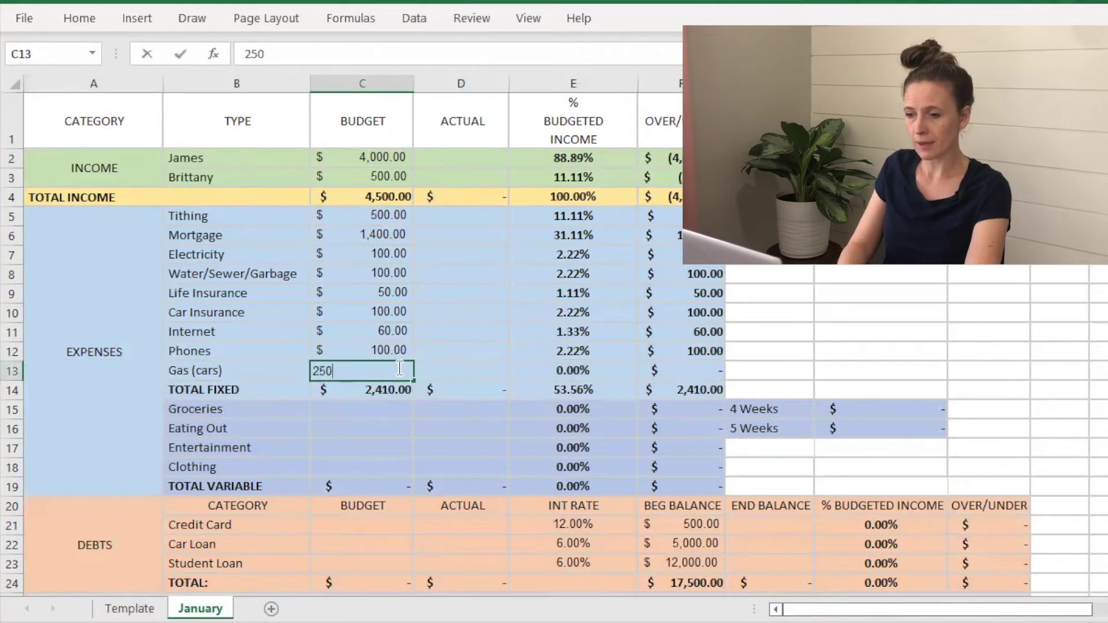
{"action": "key", "text": "Return"}
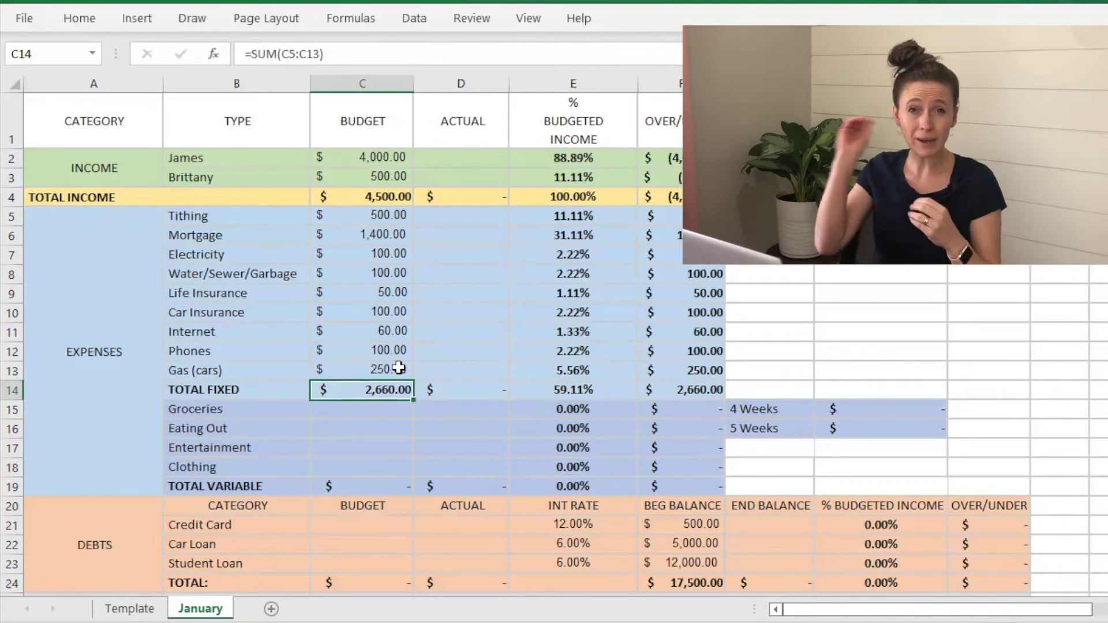
{"action": "left_click", "coordinate": [398, 198]}
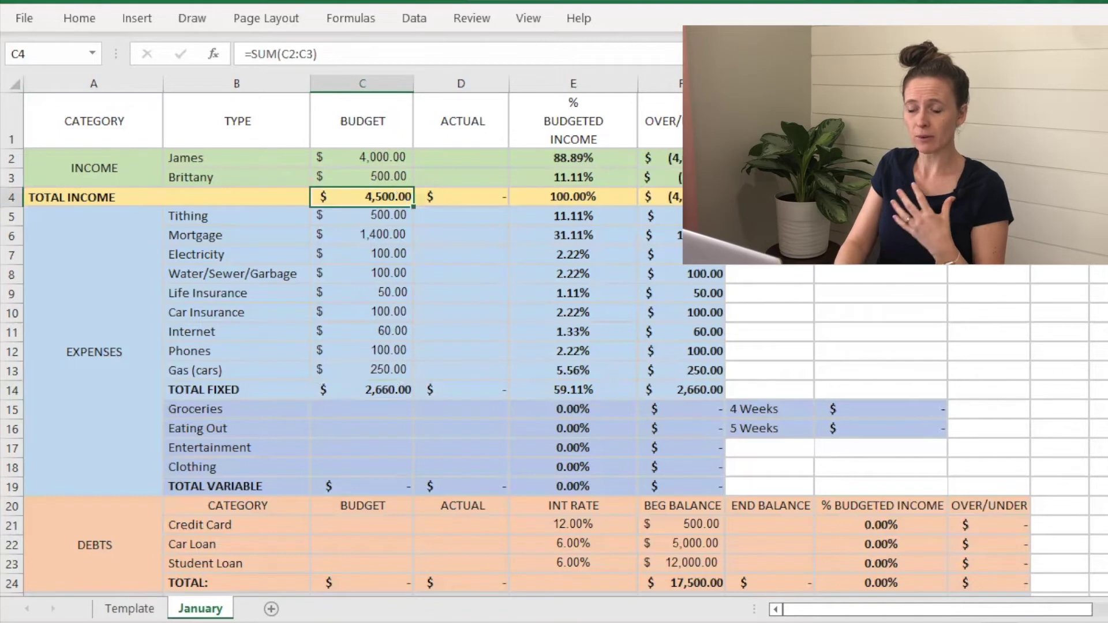
{"action": "scroll", "coordinate": [404, 346], "scroll_direction": "down", "scroll_amount": 6}
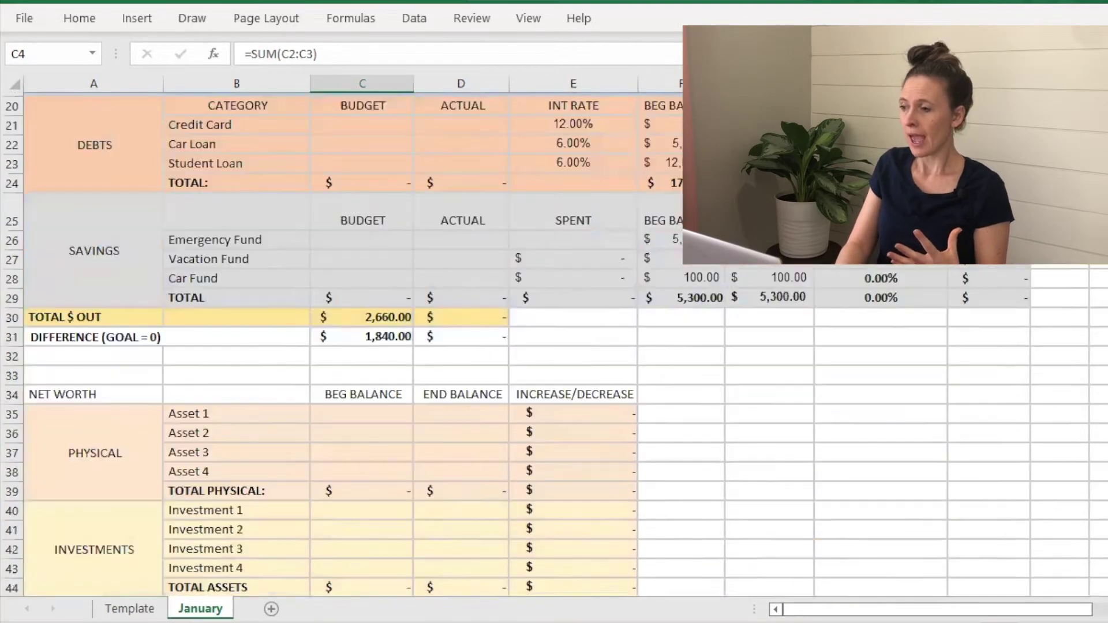
{"action": "left_click", "coordinate": [397, 315]}
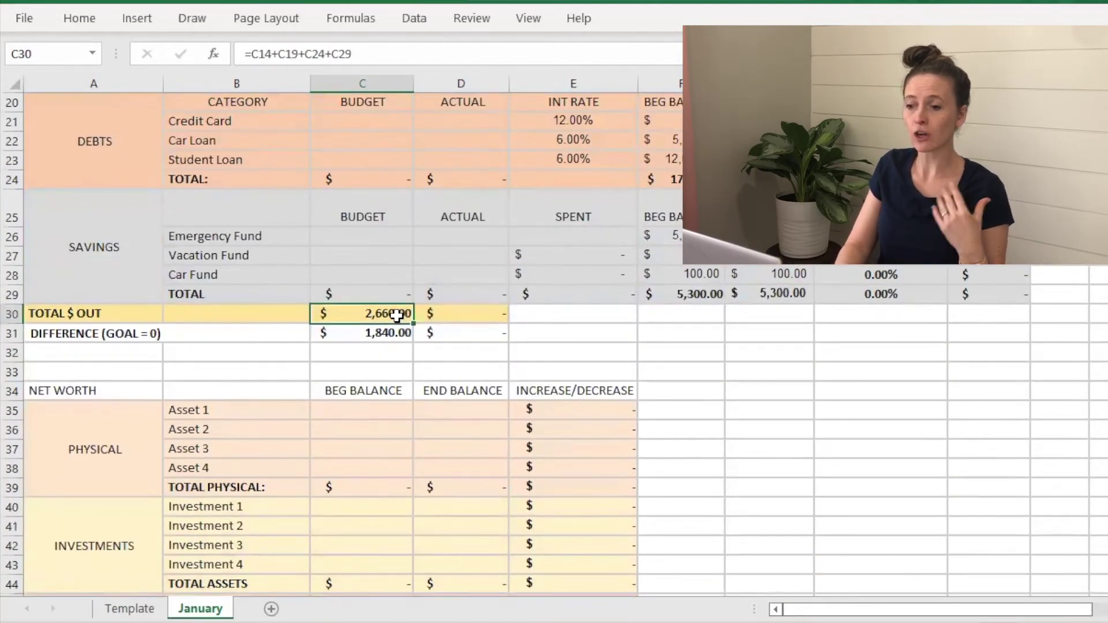
{"action": "left_click", "coordinate": [384, 339]}
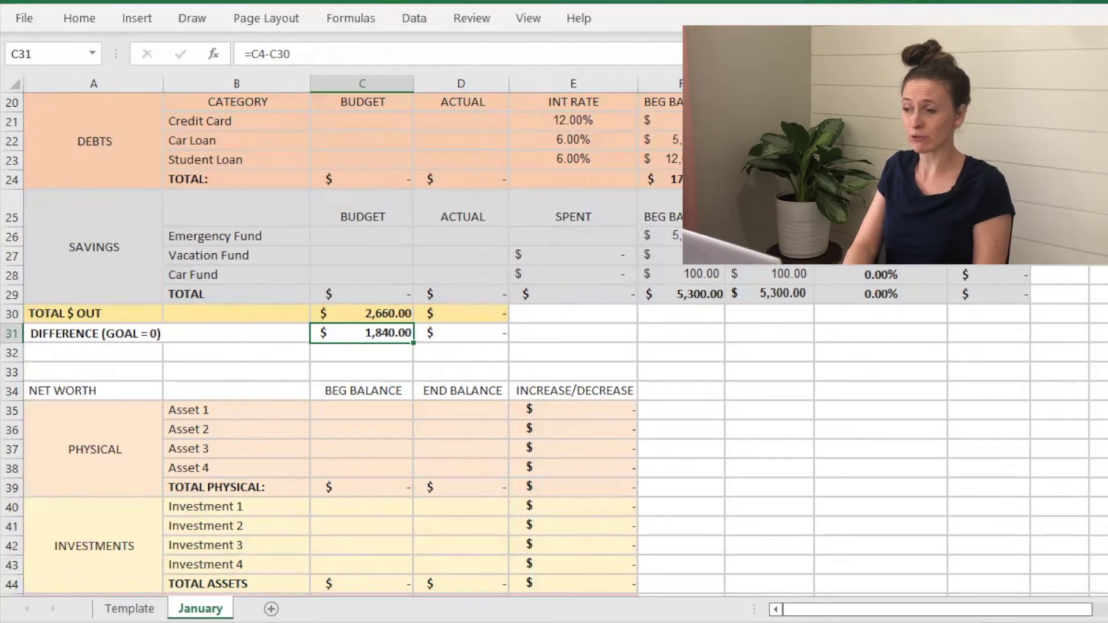
{"action": "scroll", "coordinate": [364, 393], "scroll_direction": "up", "scroll_amount": 6}
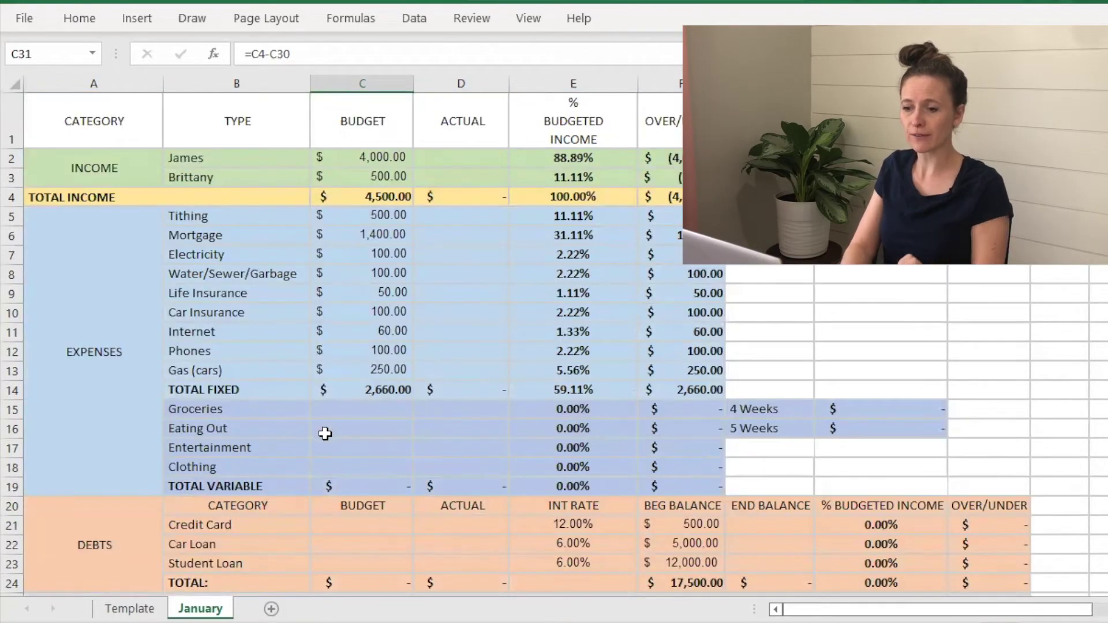
Enter variable budgets: Groceries 600, Eating Out 100, Entertainment 100, Clothing 50.
{"action": "left_click", "coordinate": [369, 411]}
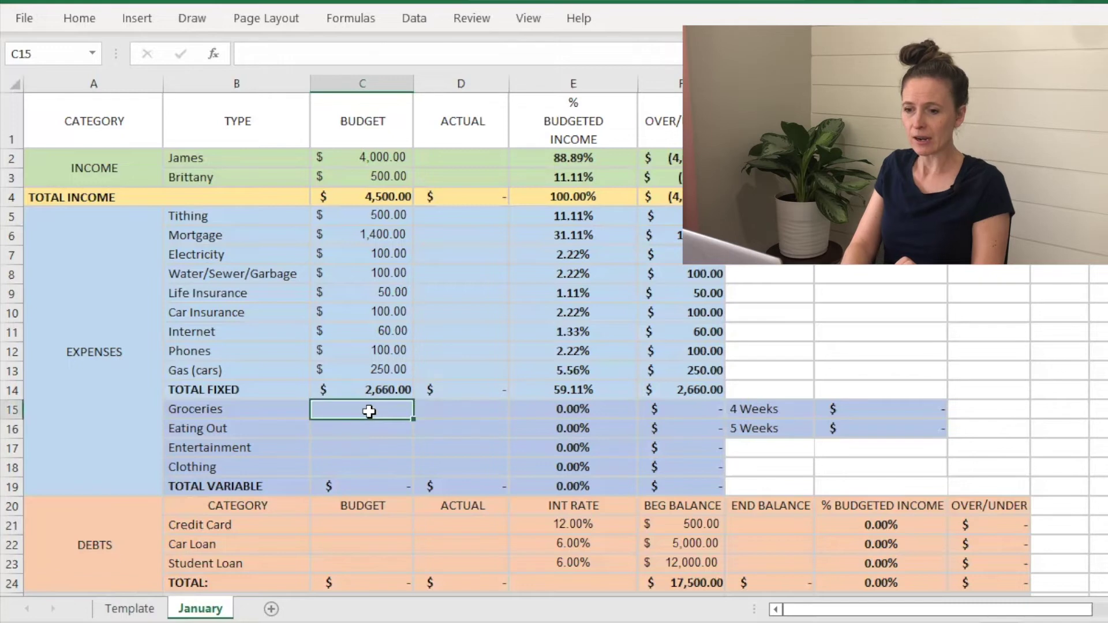
{"action": "type", "text": "600"}
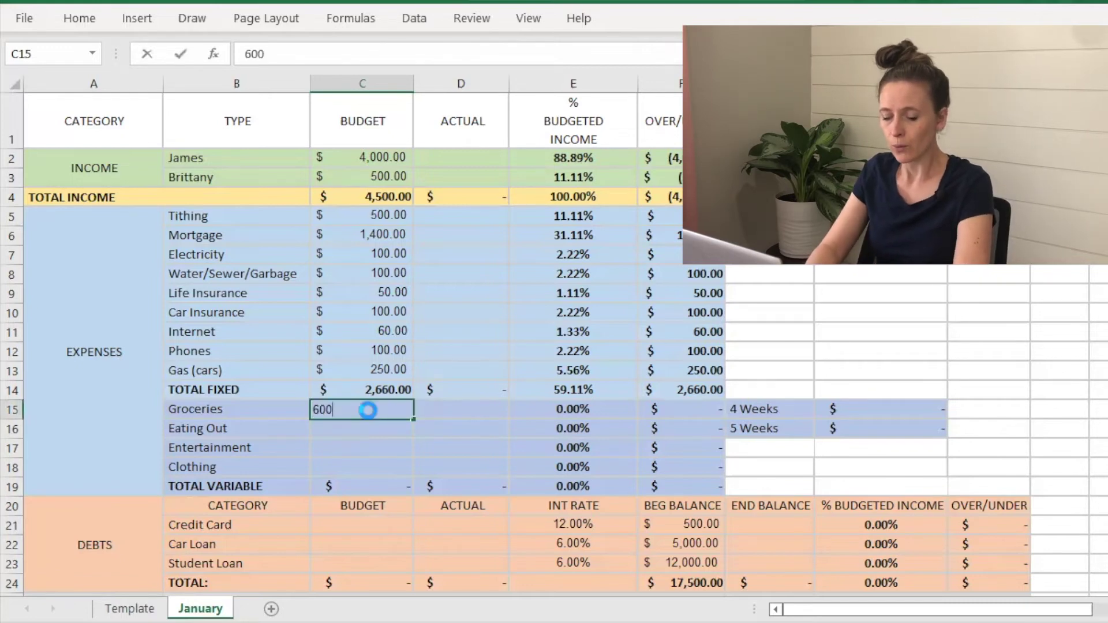
{"action": "key", "text": "Return"}
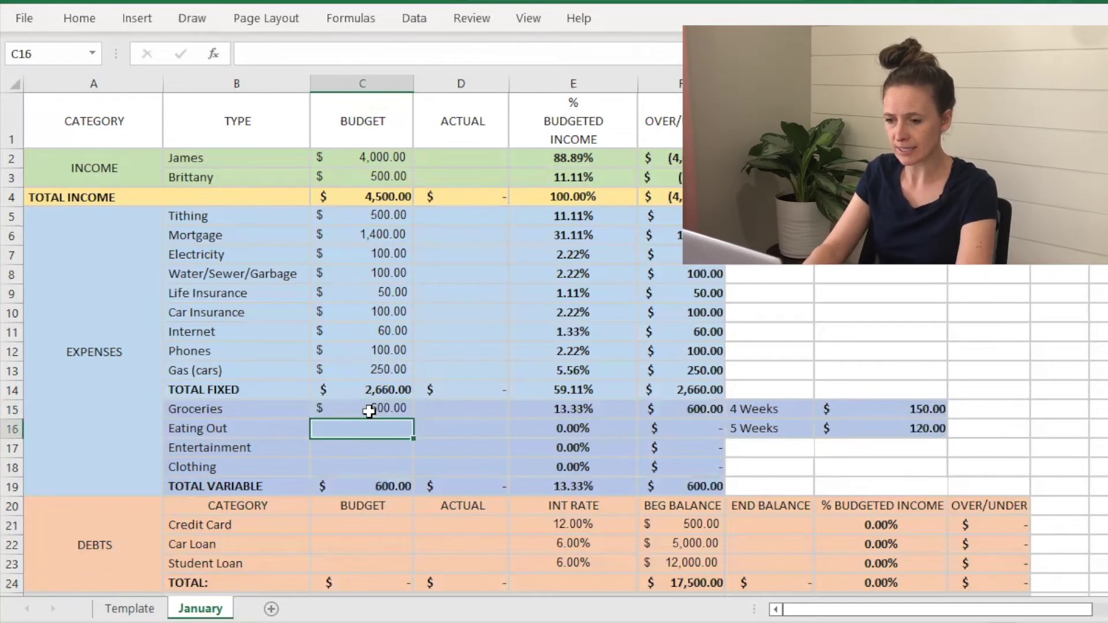
{"action": "type", "text": "100"}
{"action": "key", "text": "Return"}
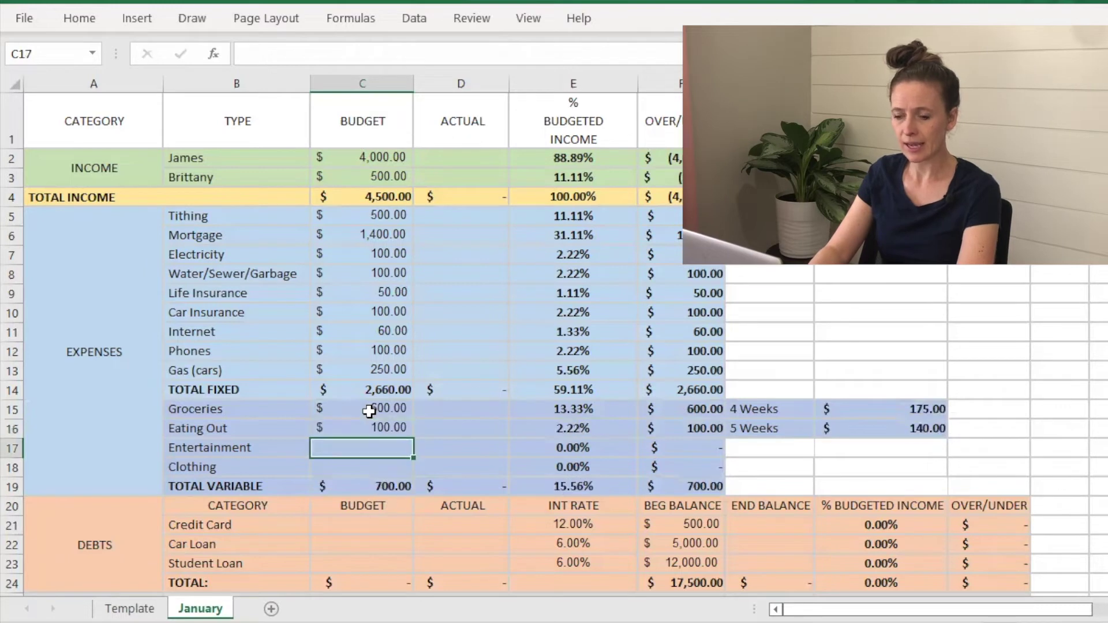
{"action": "type", "text": "100"}
{"action": "key", "text": "Return"}
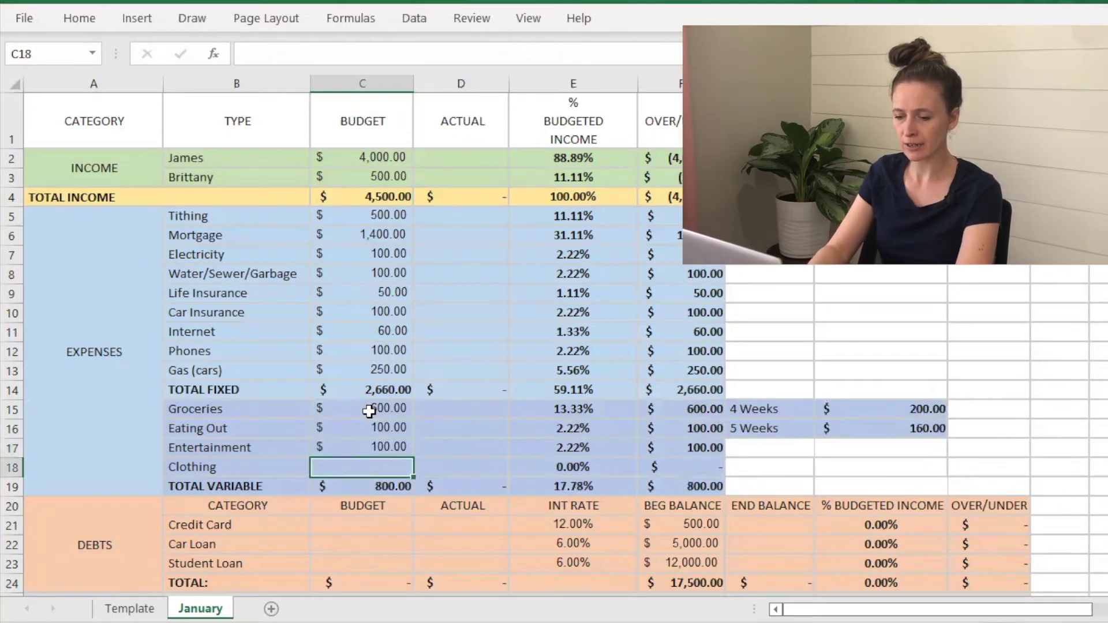
{"action": "type", "text": "50"}
{"action": "key", "text": "Return"}
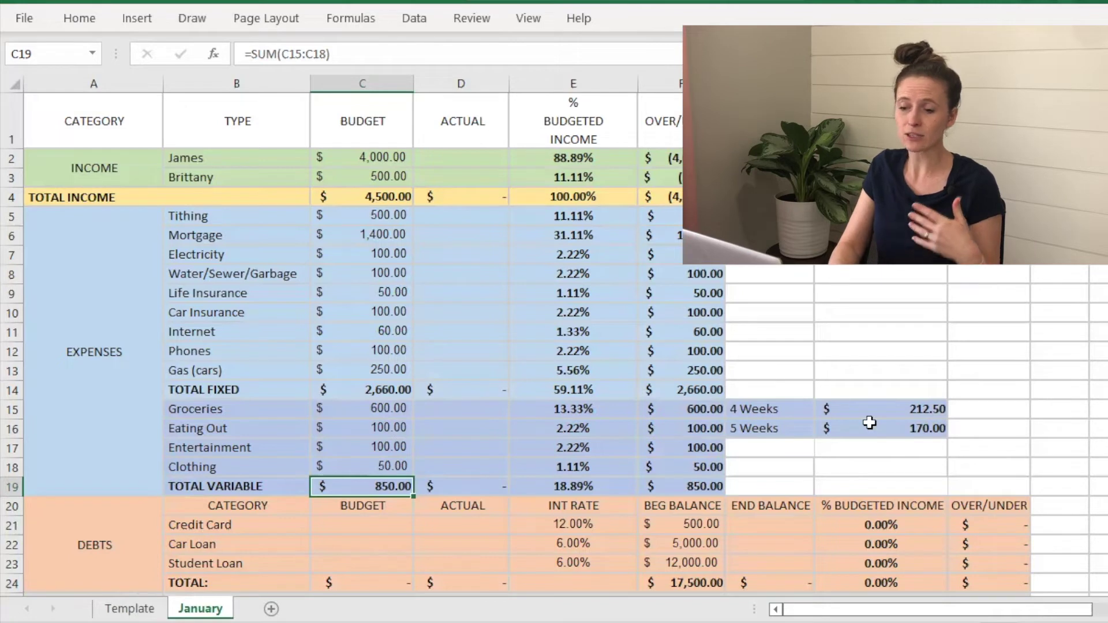
Inspect the four-week weekly spending formula in H15, then select the Credit Card budget cell.
{"action": "left_click", "coordinate": [895, 417]}
{"action": "right_click", "coordinate": [895, 416]}
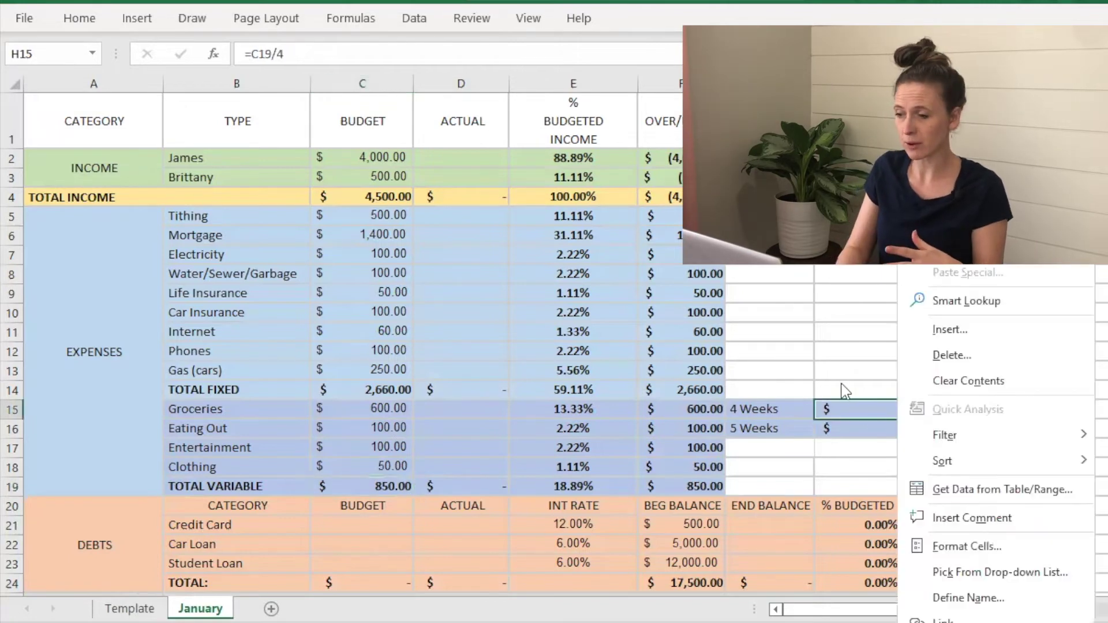
{"action": "key", "text": "Escape"}
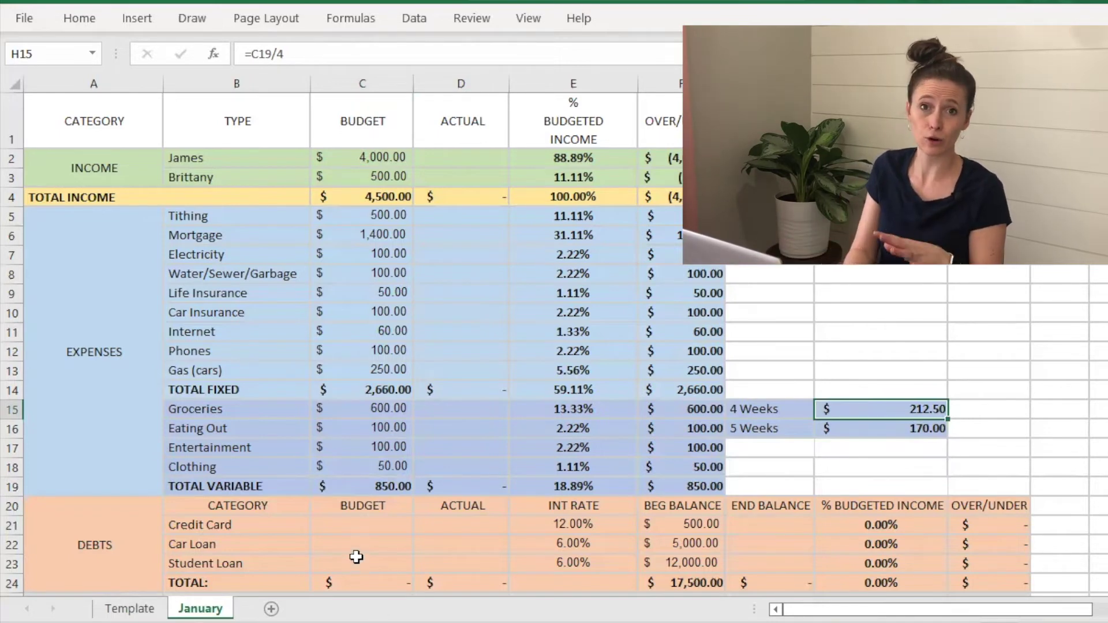
{"action": "scroll", "coordinate": [371, 527], "scroll_direction": "down", "scroll_amount": 3}
{"action": "left_click", "coordinate": [349, 353]}
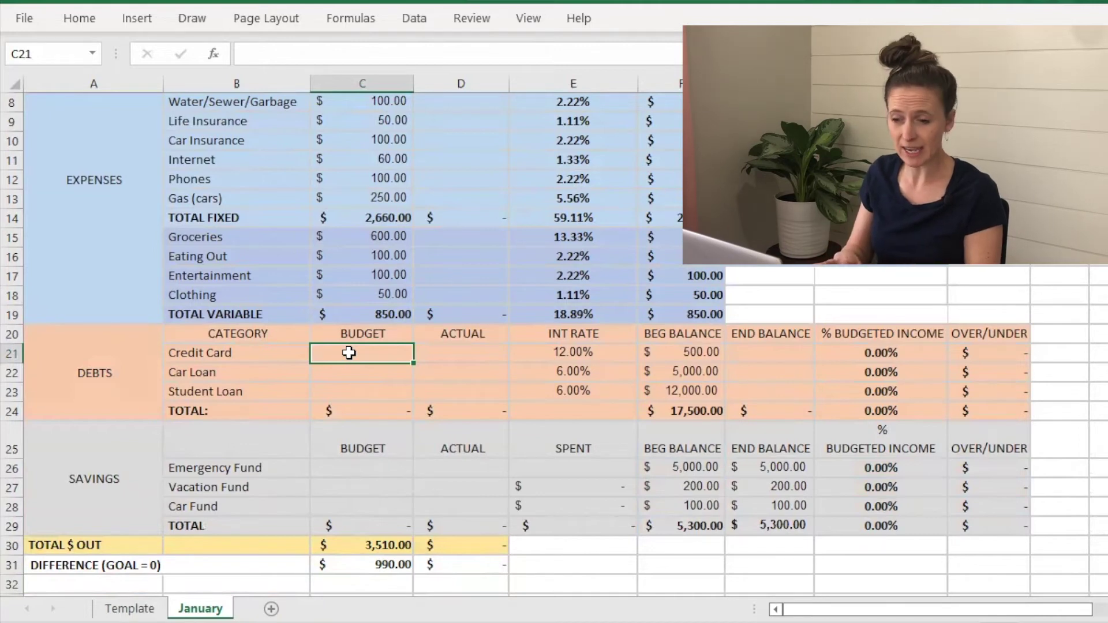
Enter debt budgets: Credit Card 50, Car Loan 300, Student Loan 350.
{"action": "type", "text": "50"}
{"action": "key", "text": "Return"}
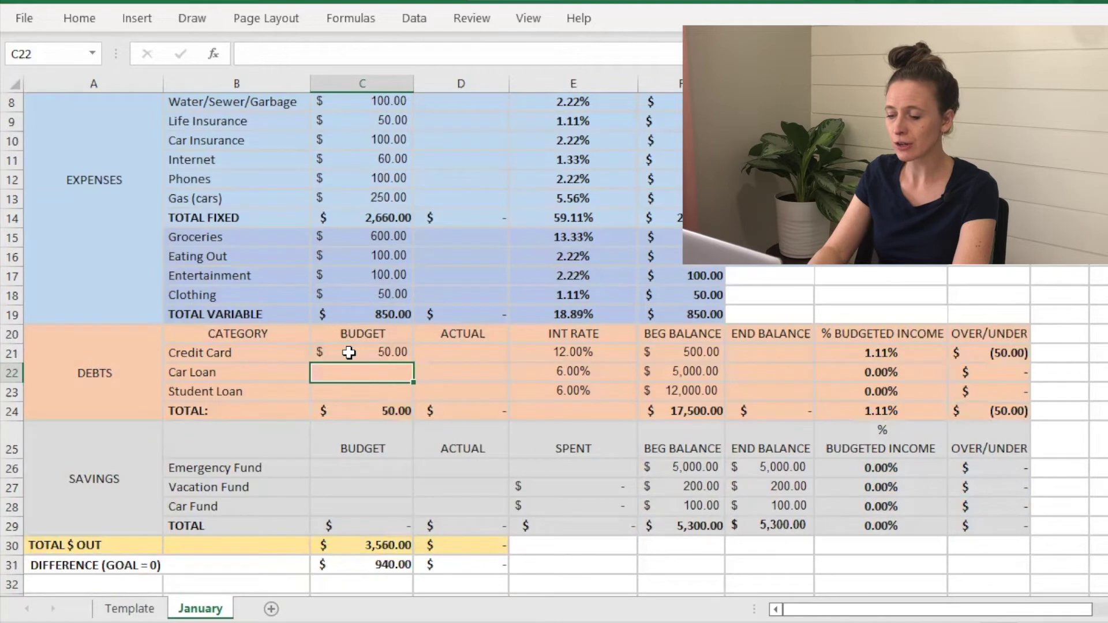
{"action": "type", "text": "300"}
{"action": "key", "text": "Return"}
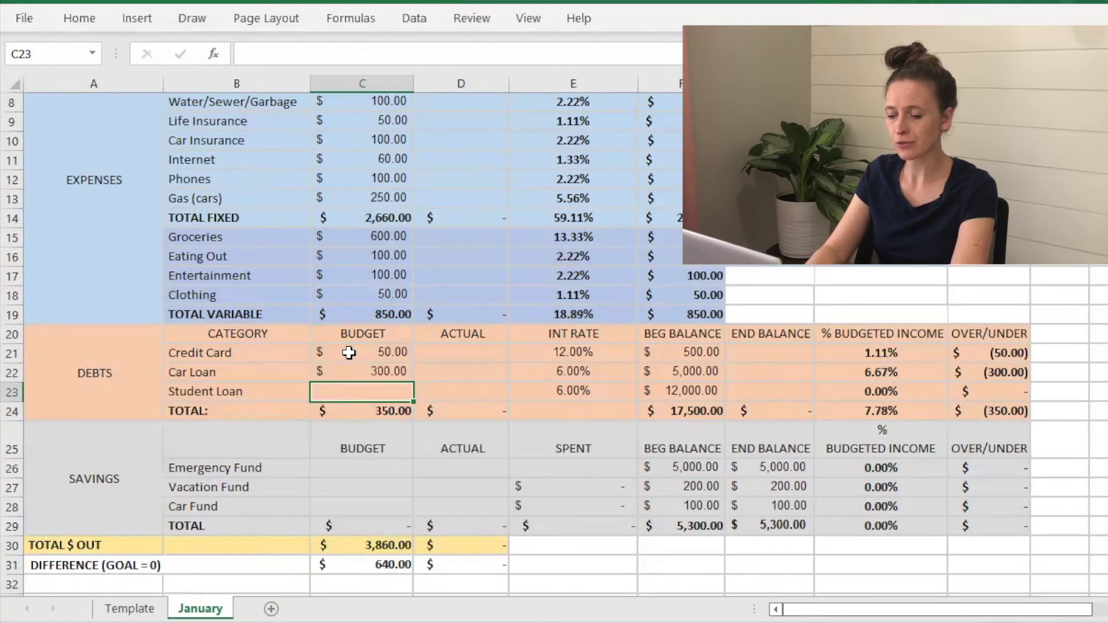
{"action": "type", "text": "350"}
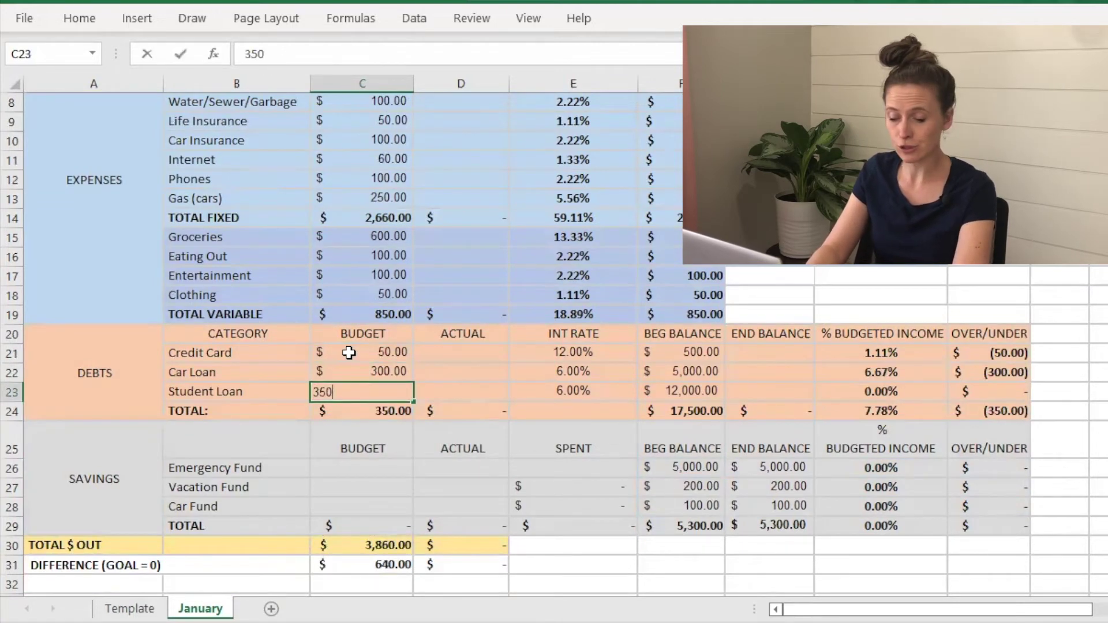
{"action": "key", "text": "Return"}
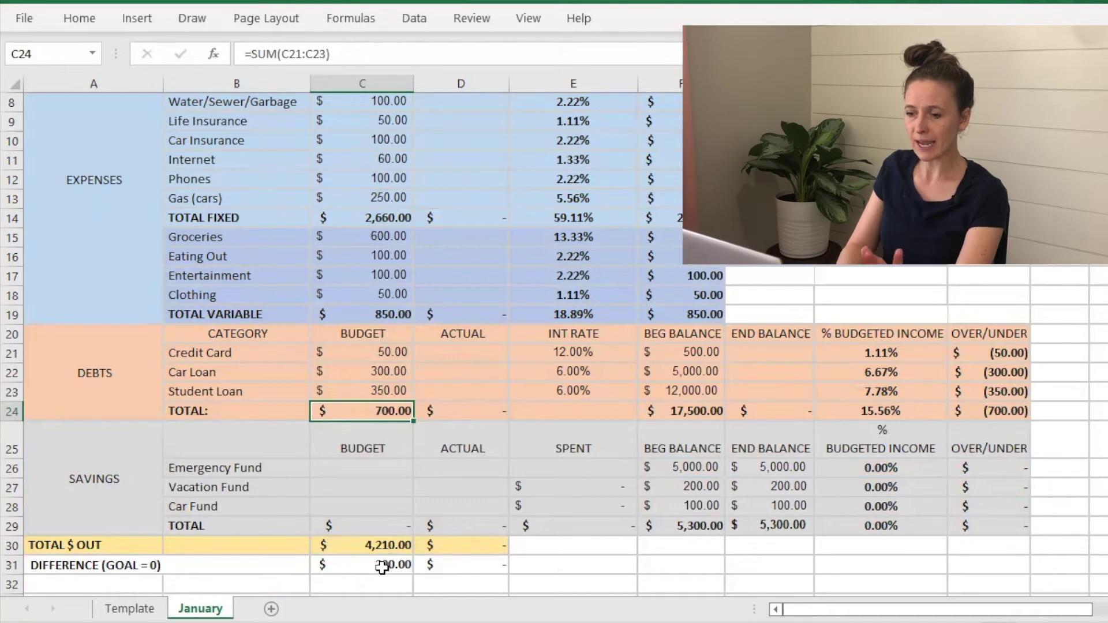
Enter savings budgets: Emergency Fund 100, Vacation Fund 50, Car Fund 50.
{"action": "left_click", "coordinate": [384, 472]}
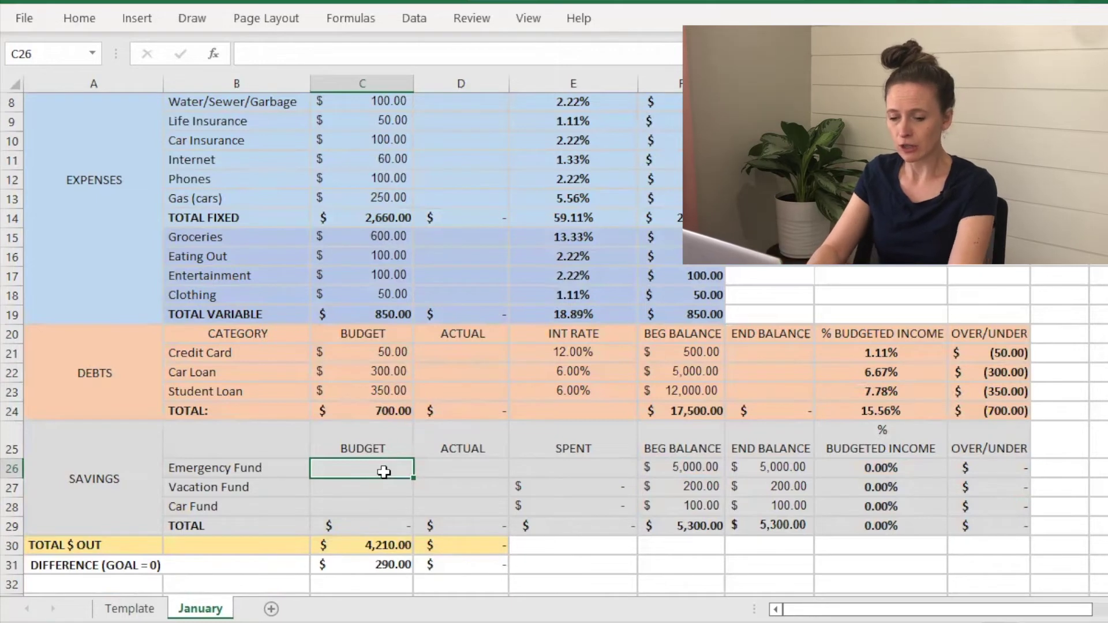
{"action": "type", "text": "100"}
{"action": "key", "text": "Return"}
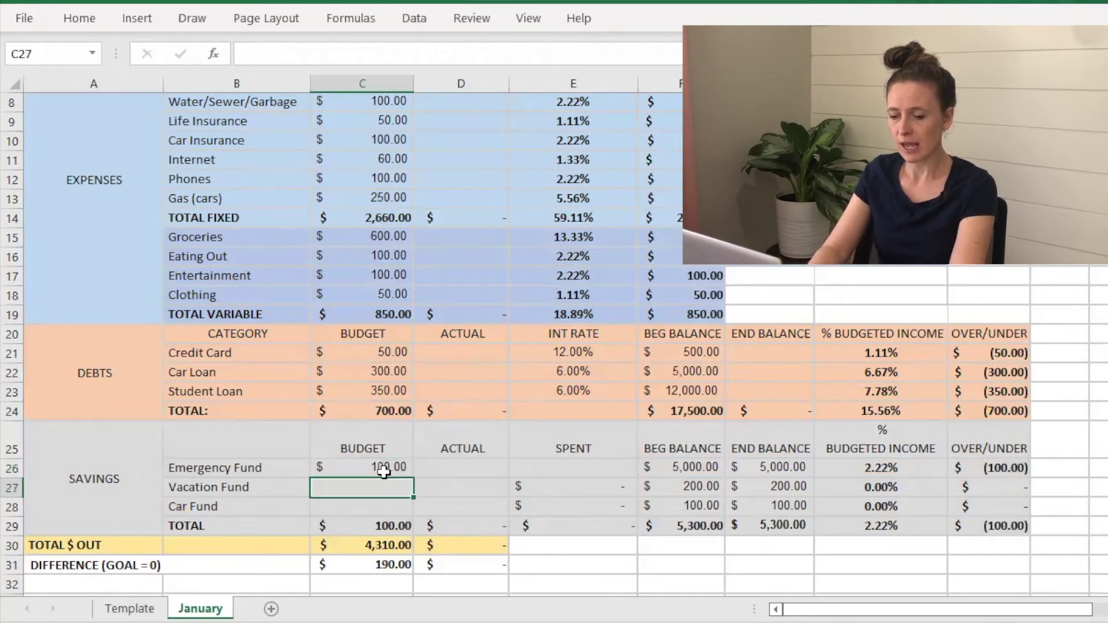
{"action": "type", "text": "50"}
{"action": "key", "text": "Return"}
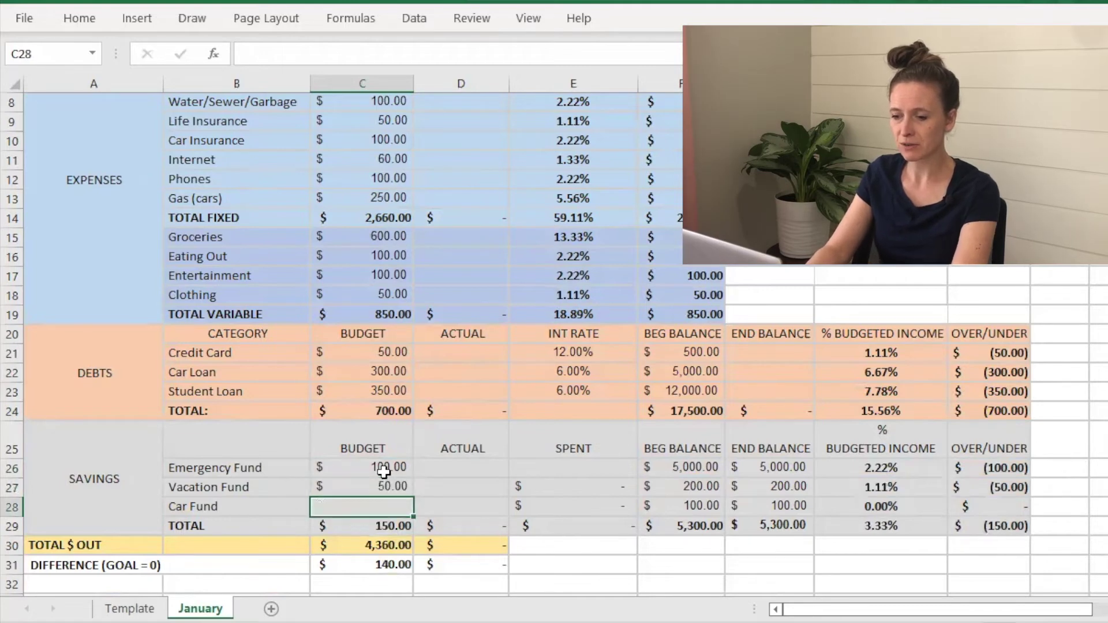
{"action": "type", "text": "50"}
{"action": "key", "text": "Return"}
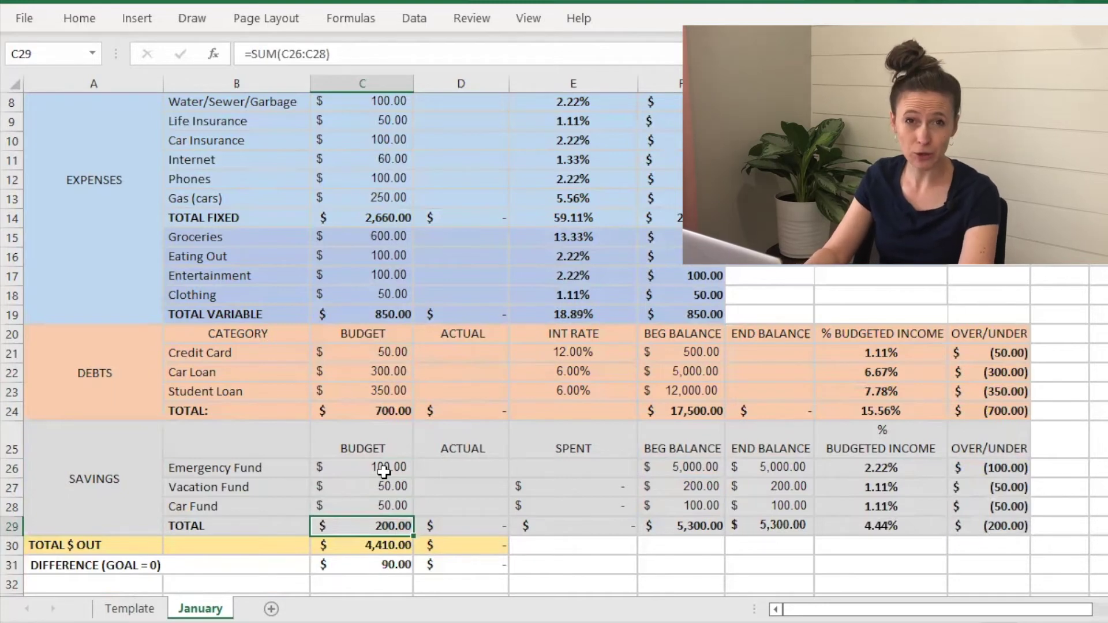
Change the Credit Card budget in C21 to 140, then confirm the difference reads zero.
{"action": "left_click", "coordinate": [391, 353]}
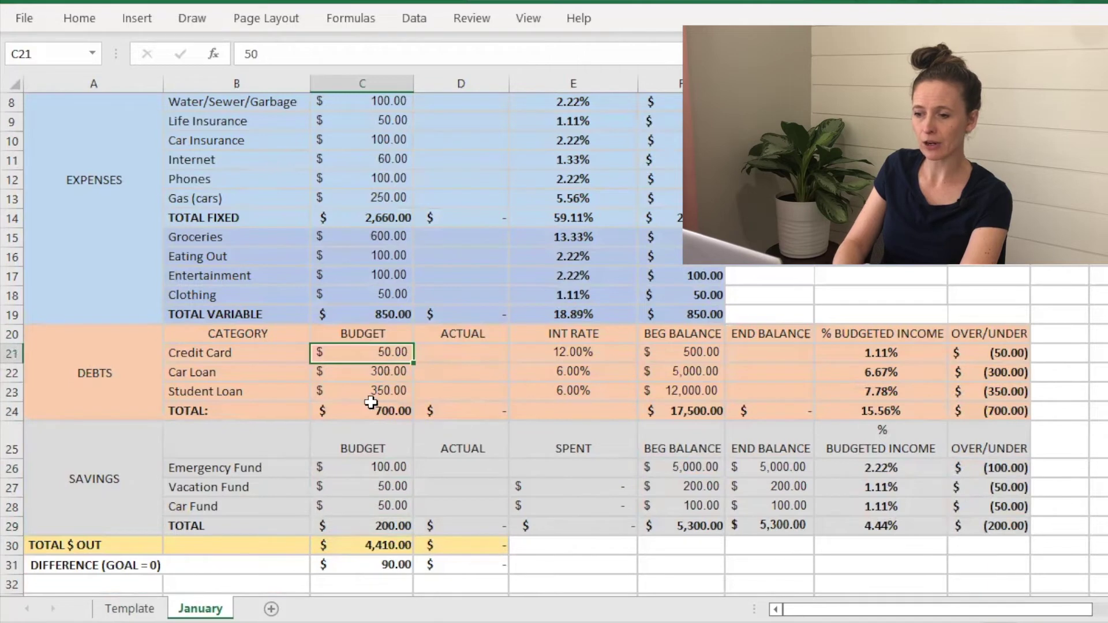
{"action": "type", "text": "160"}
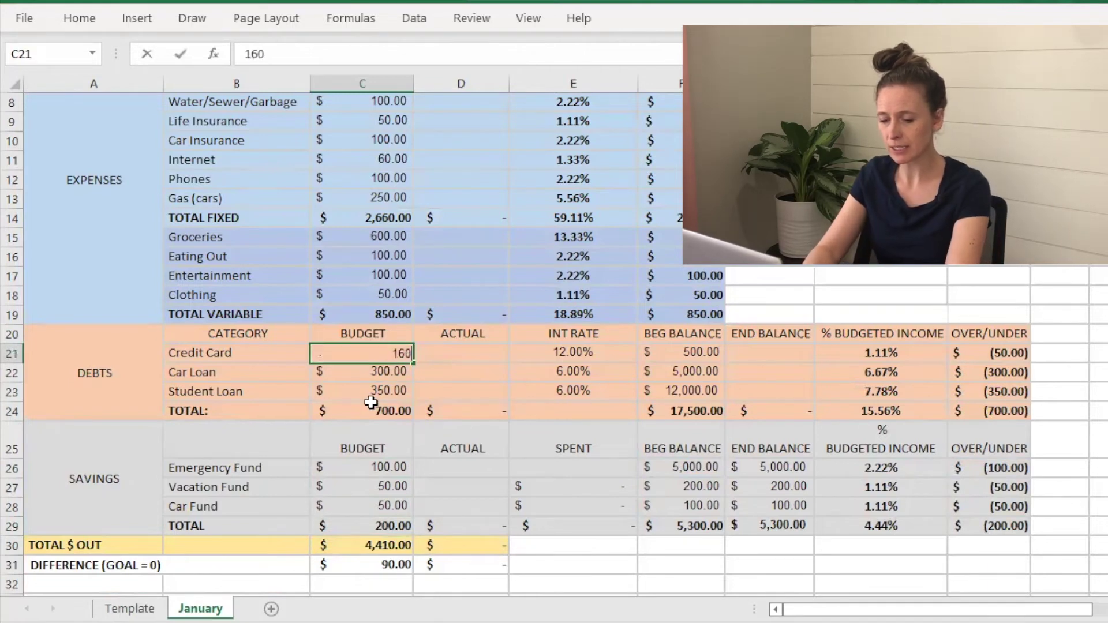
{"action": "key", "text": "Return"}
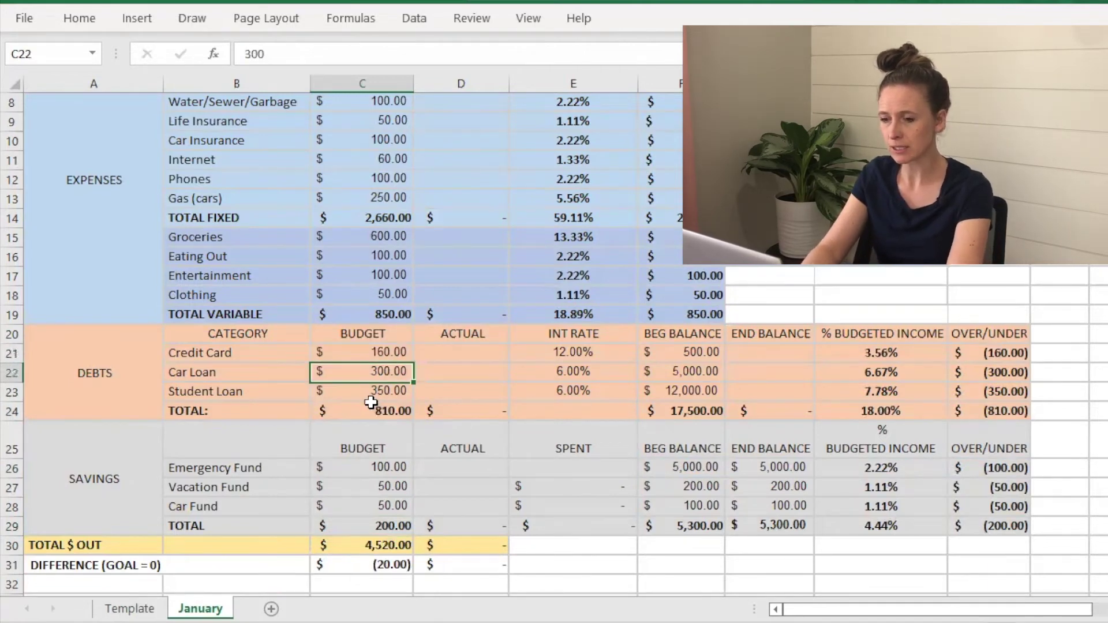
{"action": "left_click", "coordinate": [384, 352]}
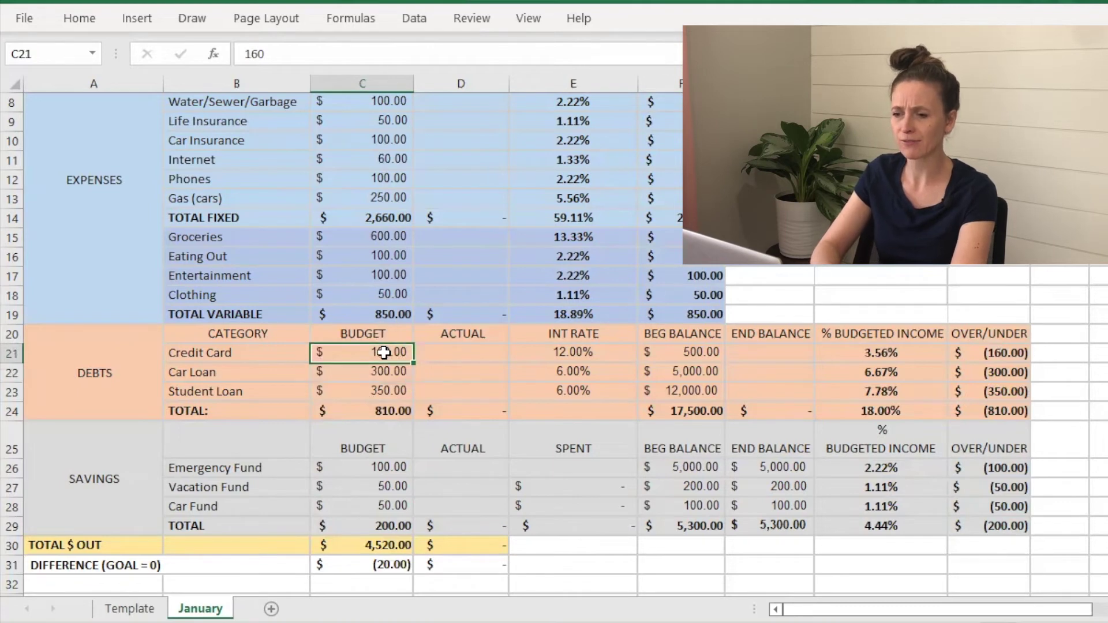
{"action": "double_click", "coordinate": [384, 352]}
{"action": "key", "text": "BackSpace"}
{"action": "key", "text": "BackSpace"}
{"action": "type", "text": "40"}
{"action": "key", "text": "Return"}
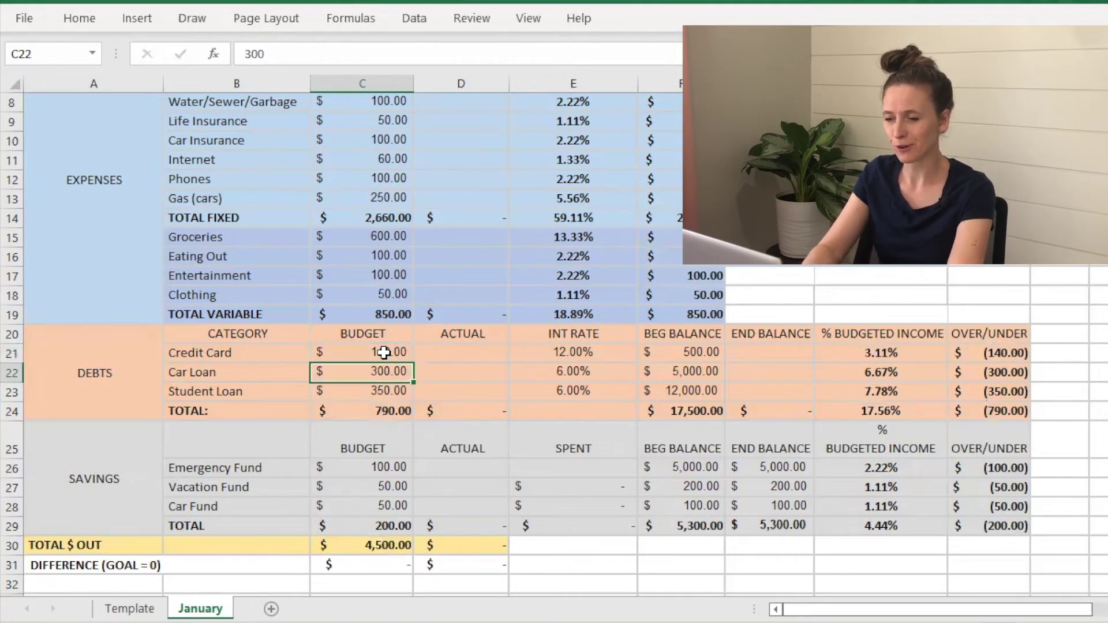
{"action": "left_click", "coordinate": [399, 571]}
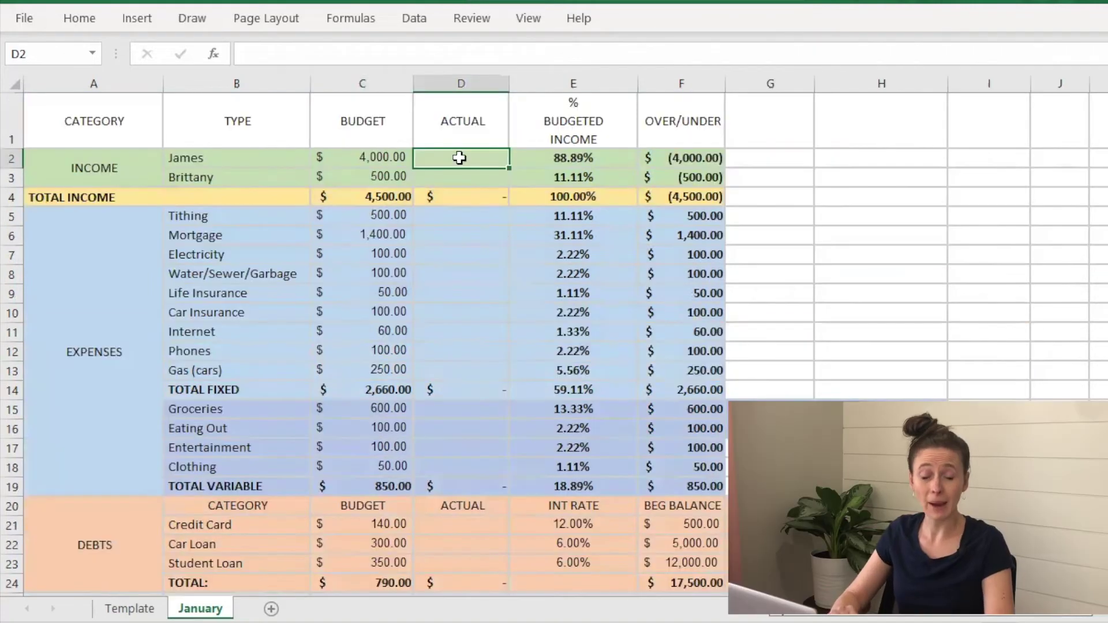
{"action": "type", "text": "4,00"}
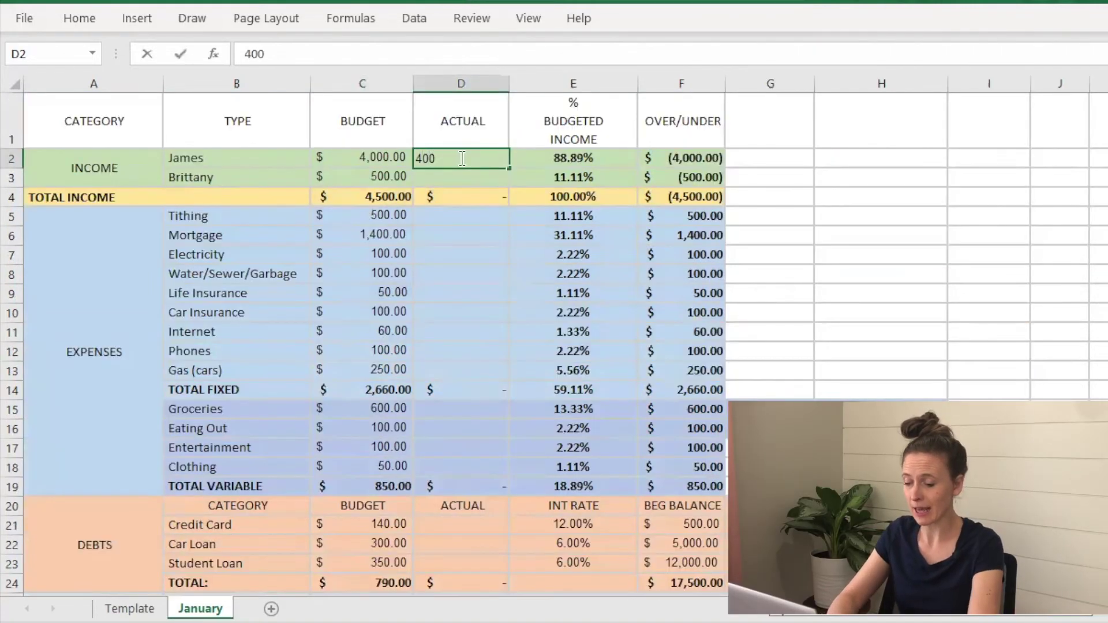
{"action": "type", "text": "0"}
{"action": "key", "text": "Return"}
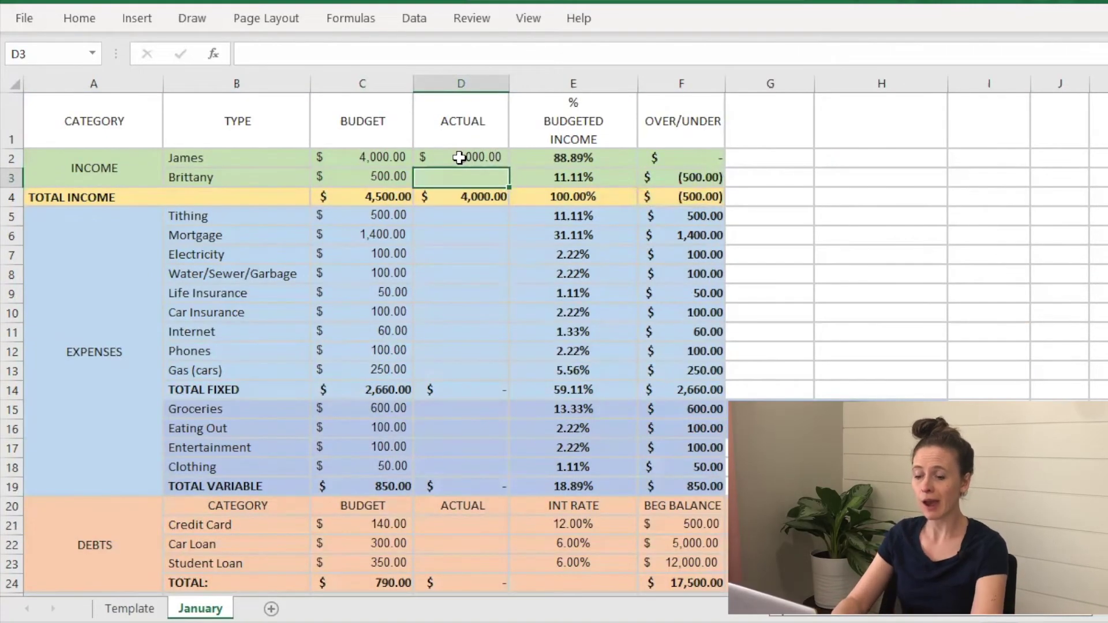
{"action": "type", "text": "600"}
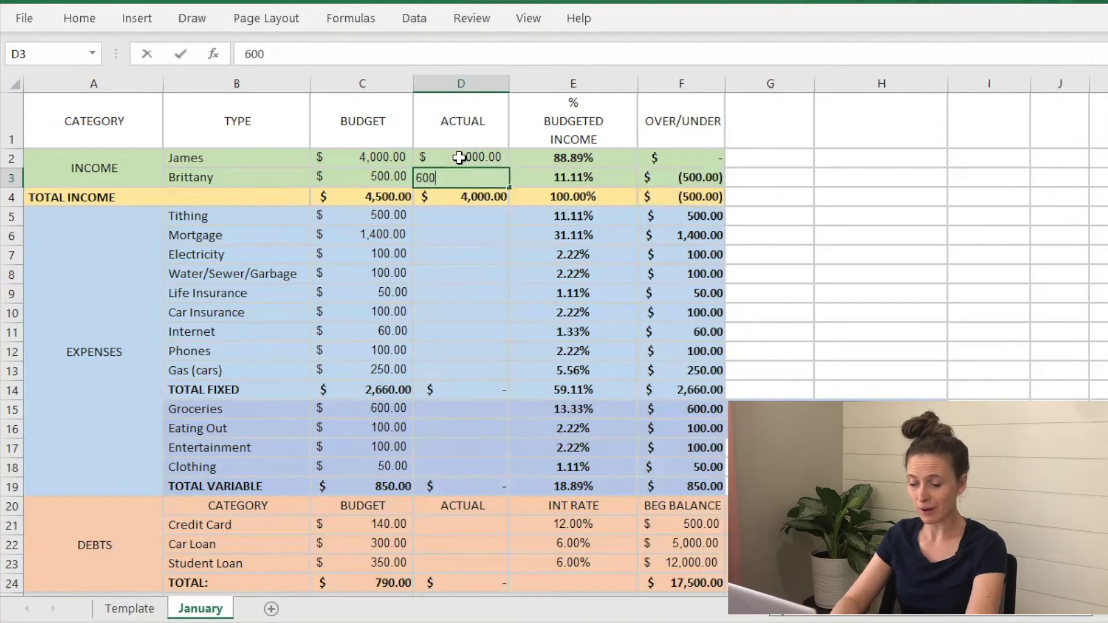
{"action": "key", "text": "Return"}
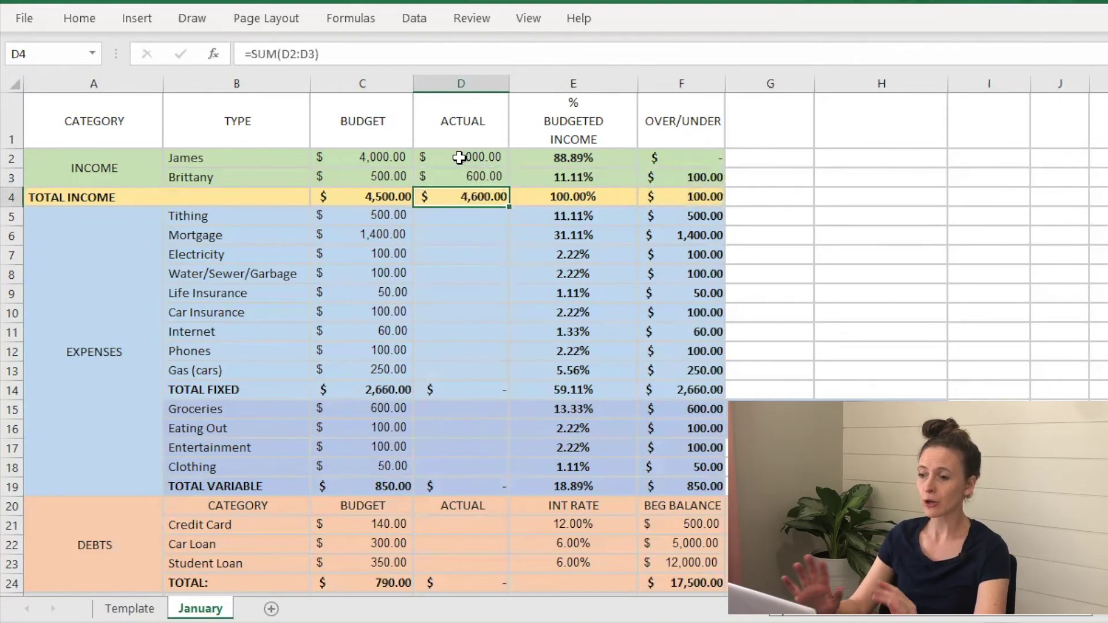
{"action": "left_click", "coordinate": [716, 154]}
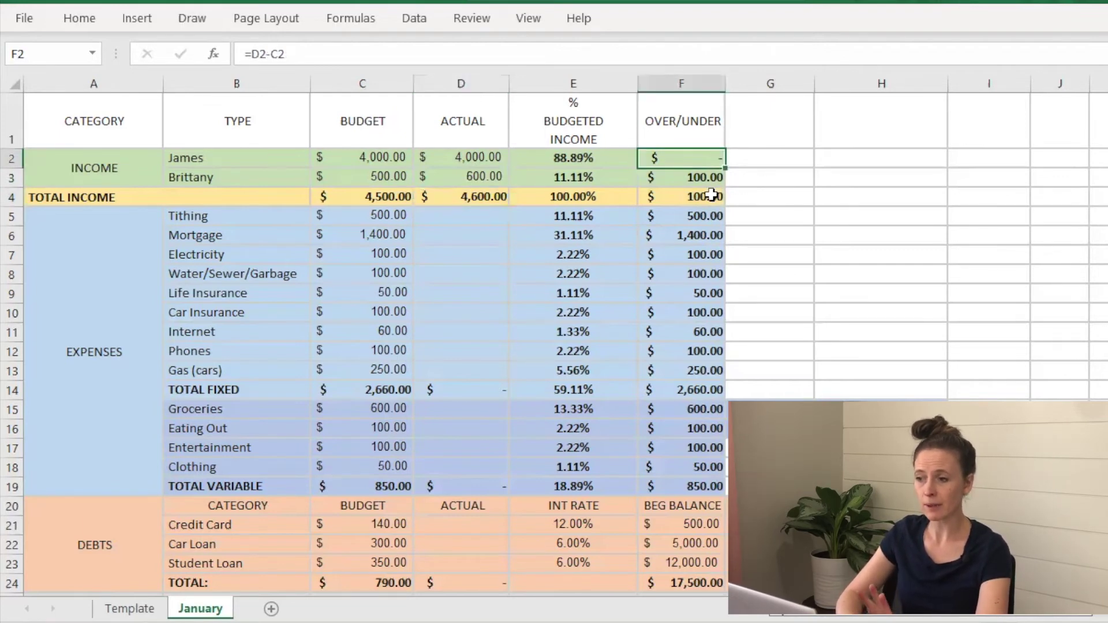
{"action": "left_click", "coordinate": [692, 86]}
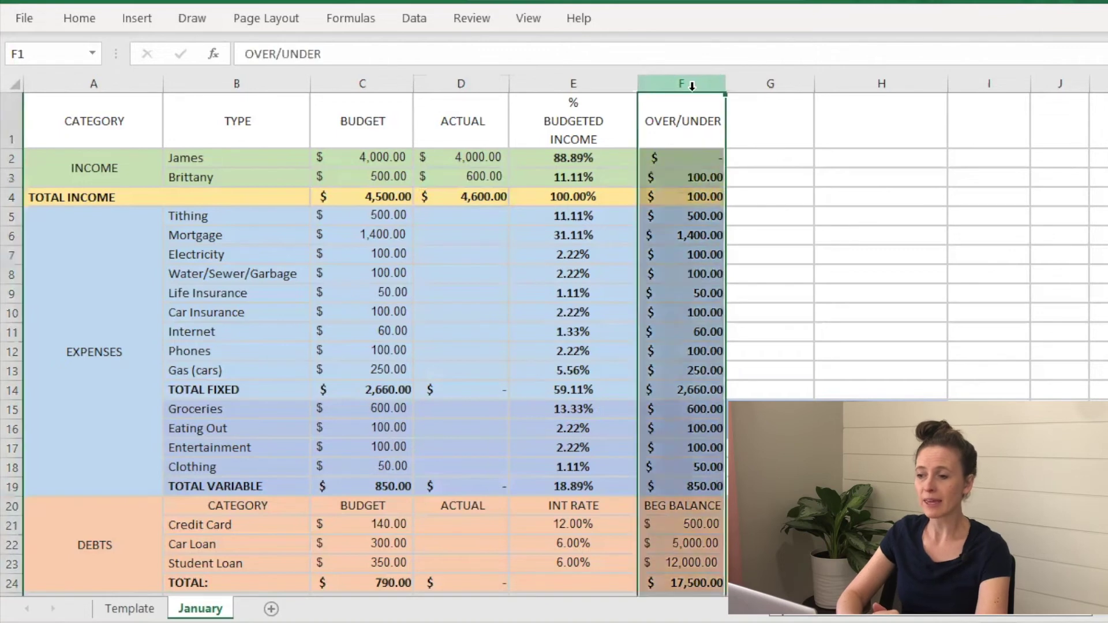
{"action": "left_click", "coordinate": [673, 138]}
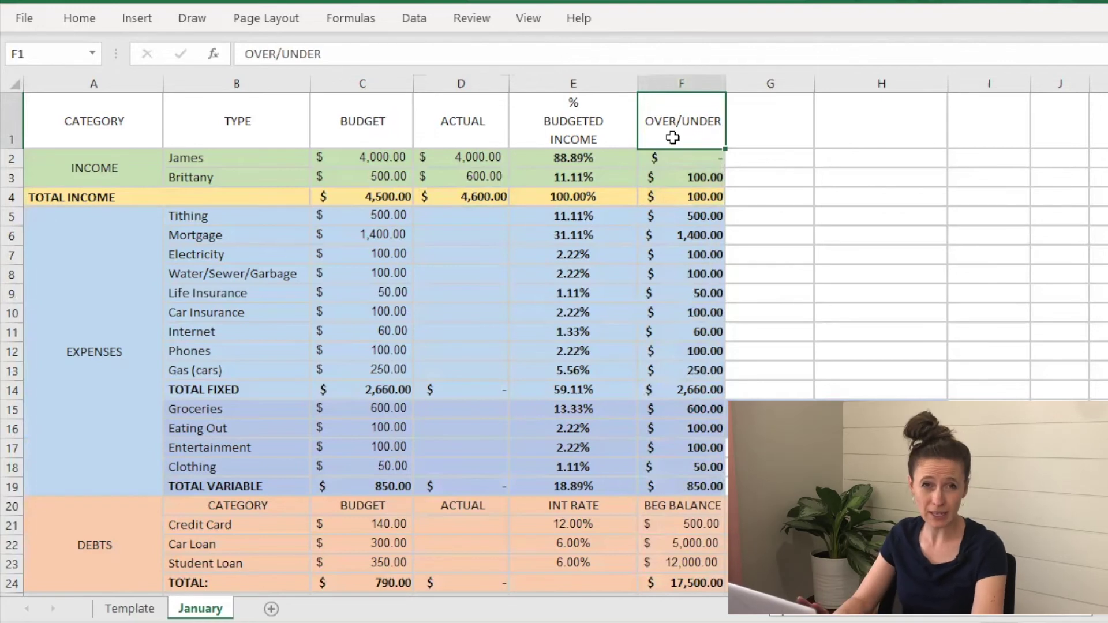
{"action": "left_click", "coordinate": [708, 176]}
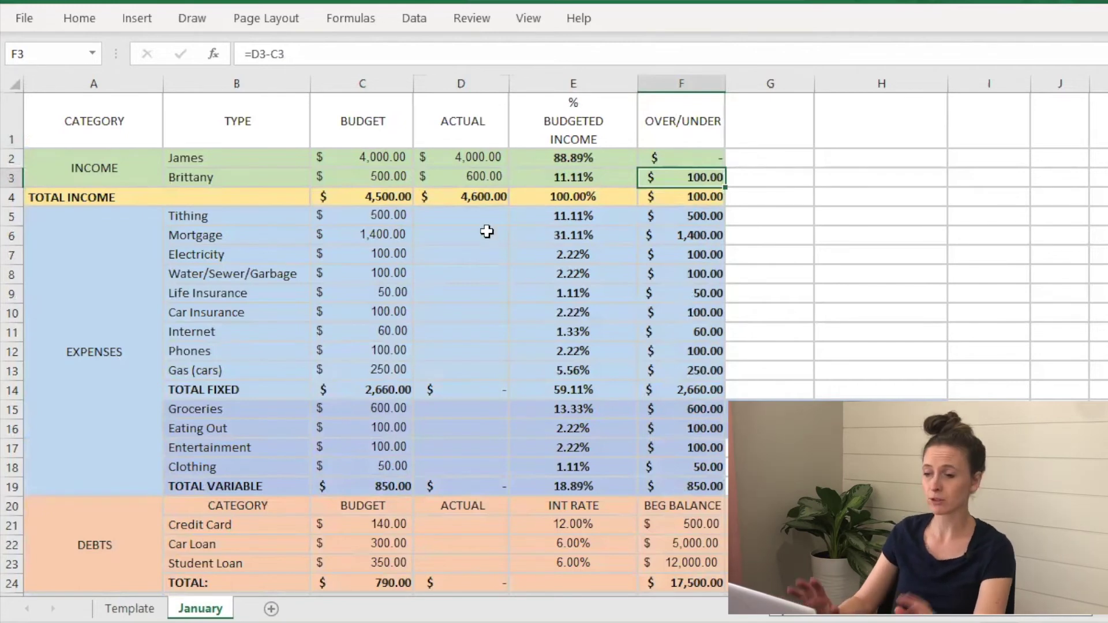
Enter fixed actuals: Tithing 600, Mortgage 1,400, Electricity 120, Water/Sewer/Garbage 100.
{"action": "left_click", "coordinate": [481, 213]}
{"action": "type", "text": "600"}
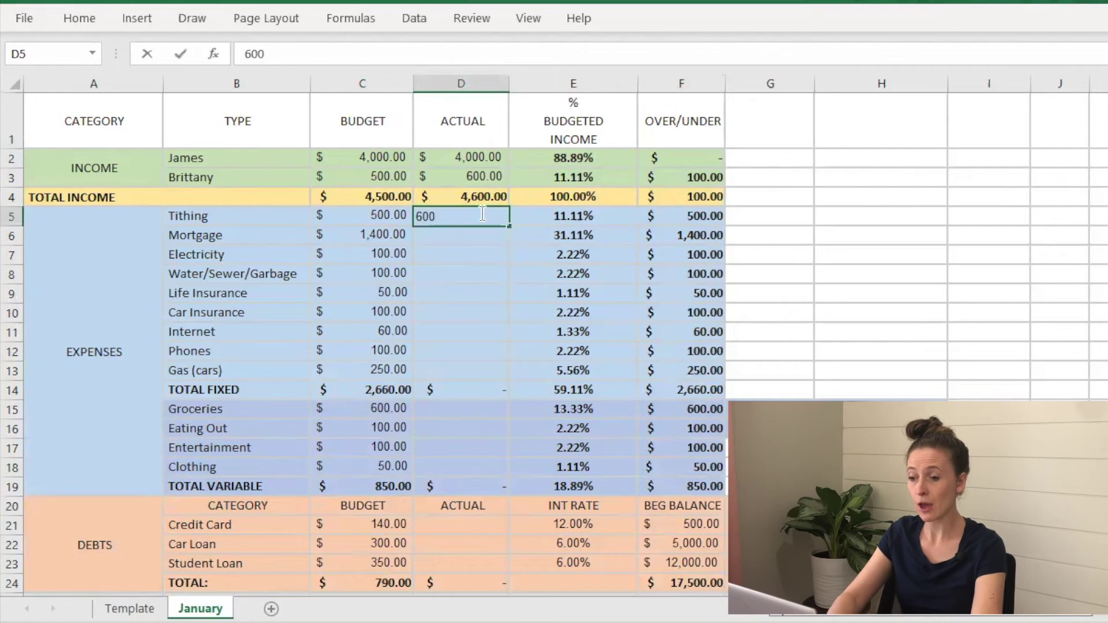
{"action": "key", "text": "Return"}
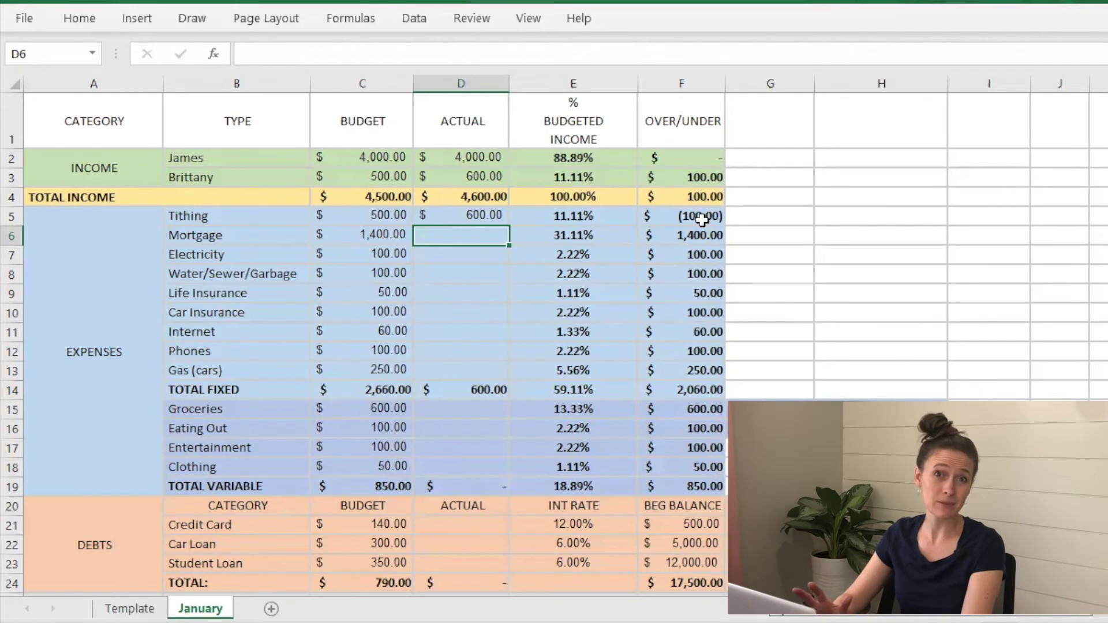
{"action": "type", "text": "1400"}
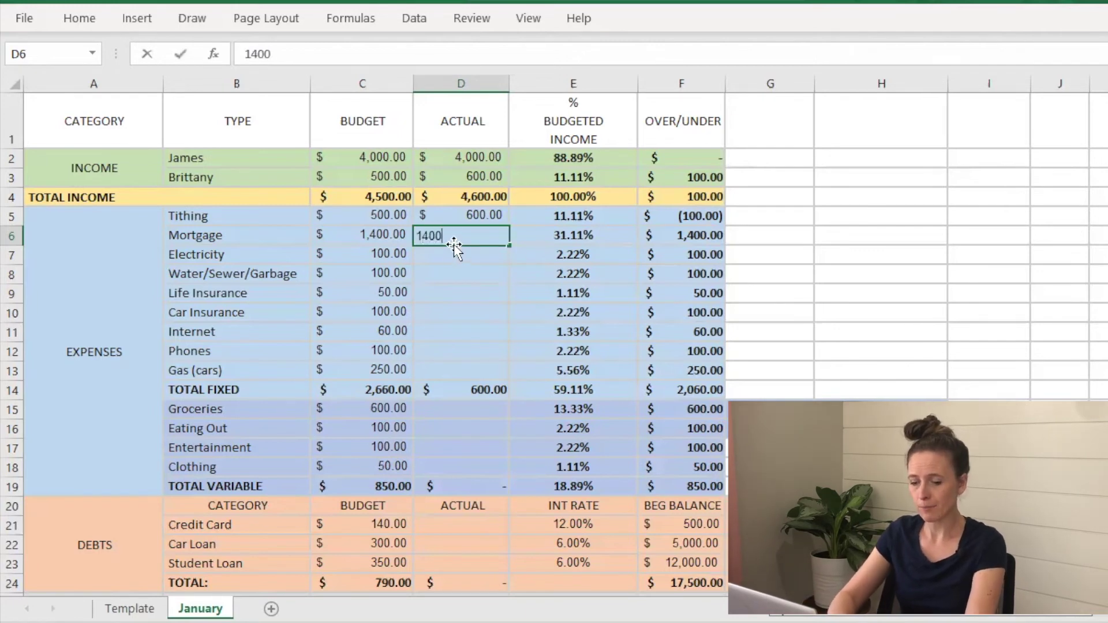
{"action": "key", "text": "Return"}
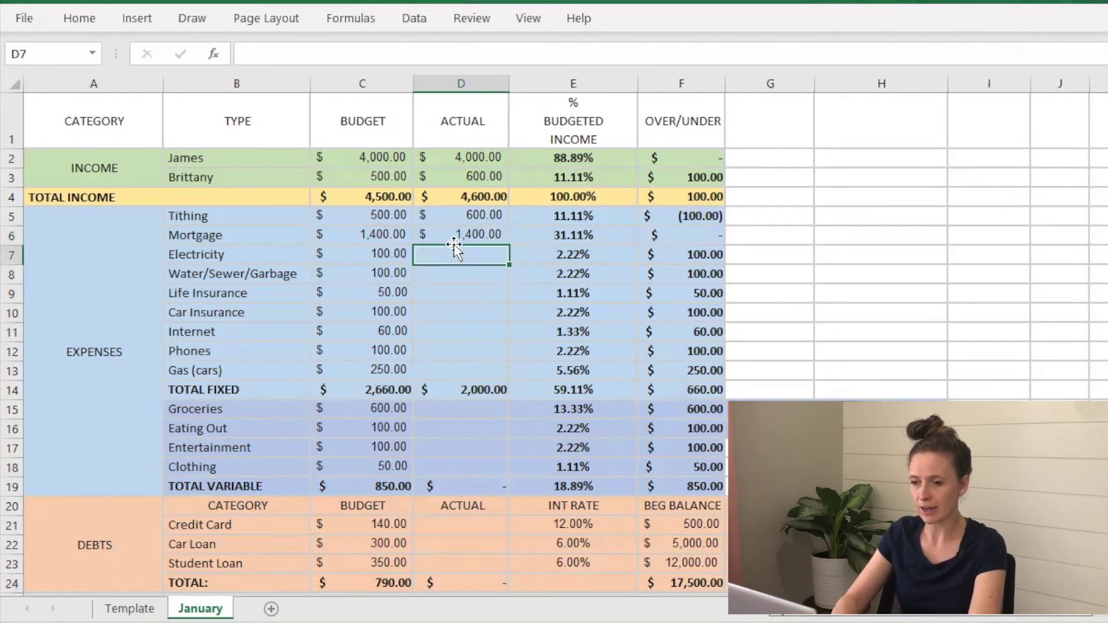
{"action": "type", "text": "19"}
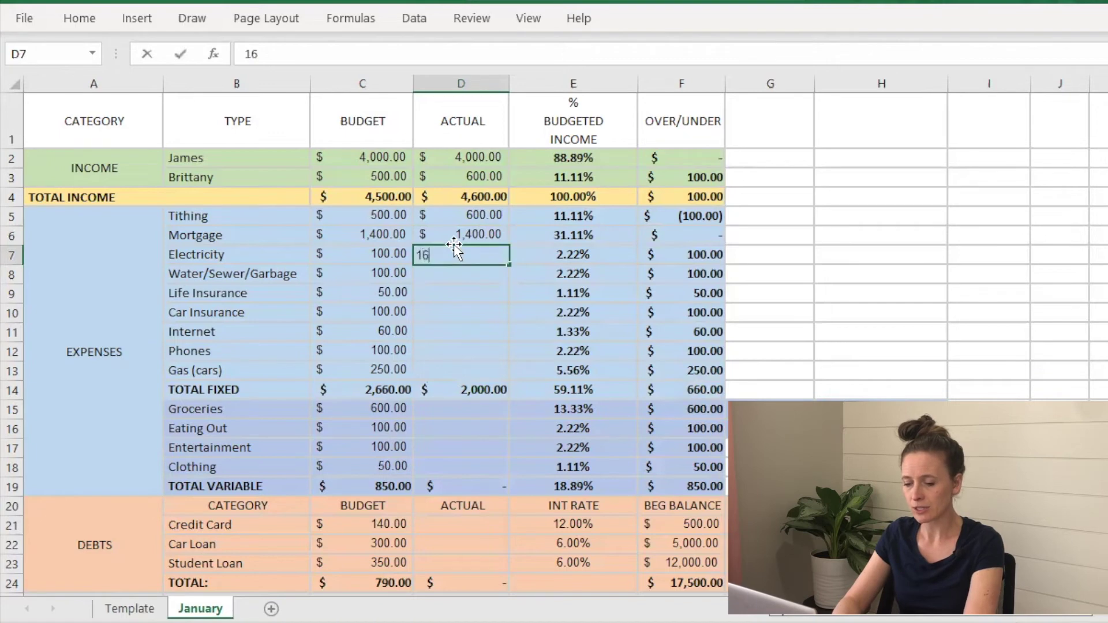
{"action": "key", "text": "BackSpace"}
{"action": "type", "text": "20"}
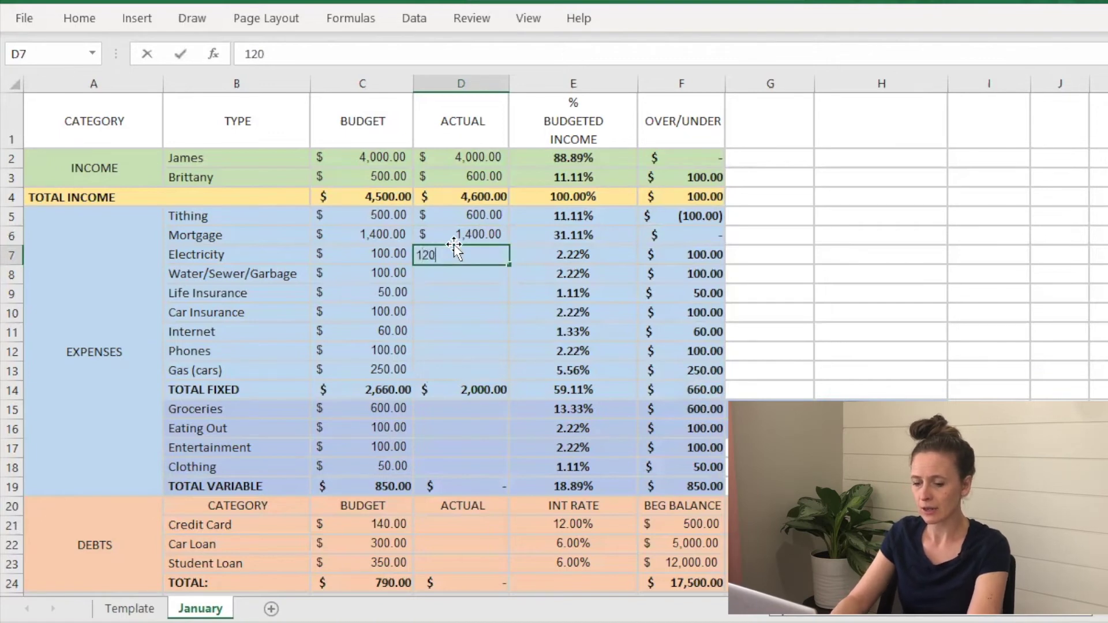
{"action": "key", "text": "Return"}
{"action": "type", "text": "100"}
{"action": "key", "text": "Return"}
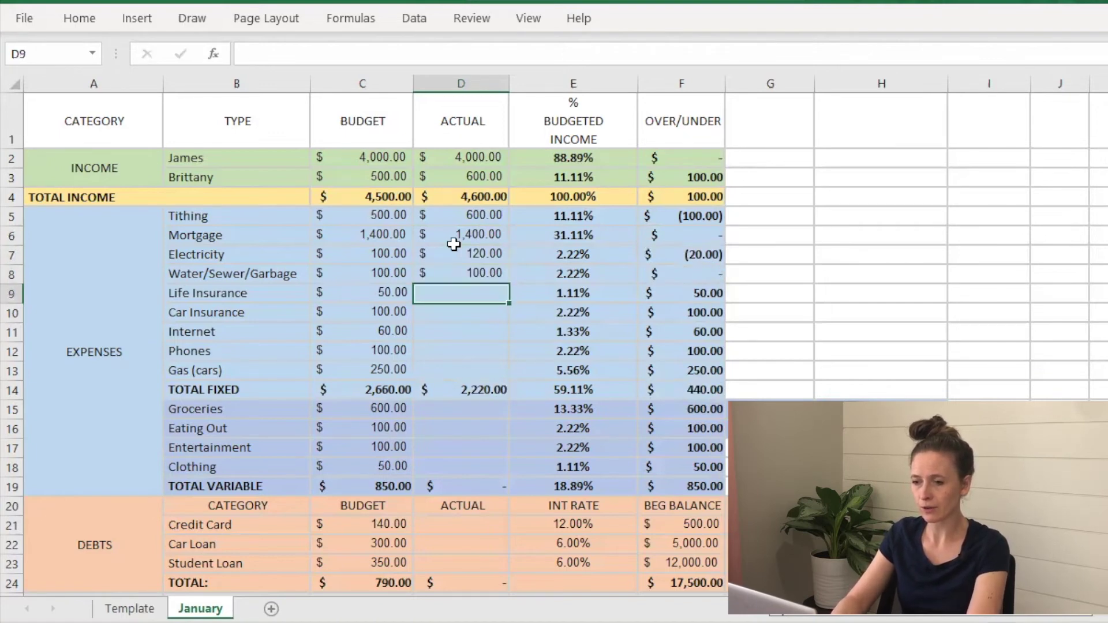
Enter actuals for Life Insurance 50, Car Insurance 100, Internet 60, Phones 100, Gas 240.
{"action": "type", "text": "50"}
{"action": "key", "text": "Return"}
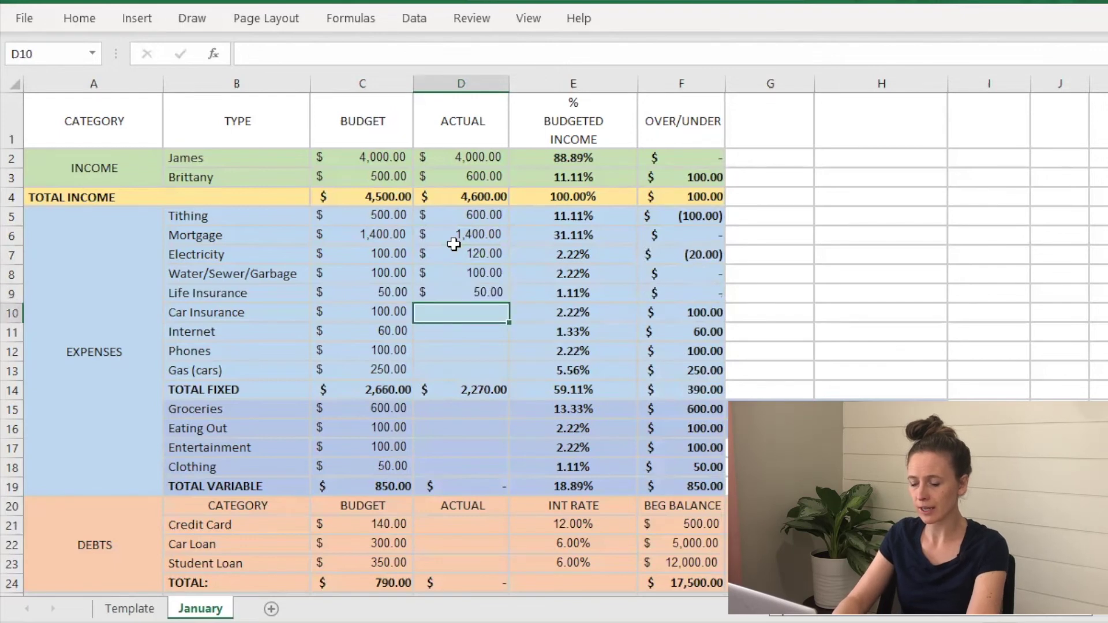
{"action": "type", "text": "100"}
{"action": "key", "text": "Return"}
{"action": "type", "text": "60"}
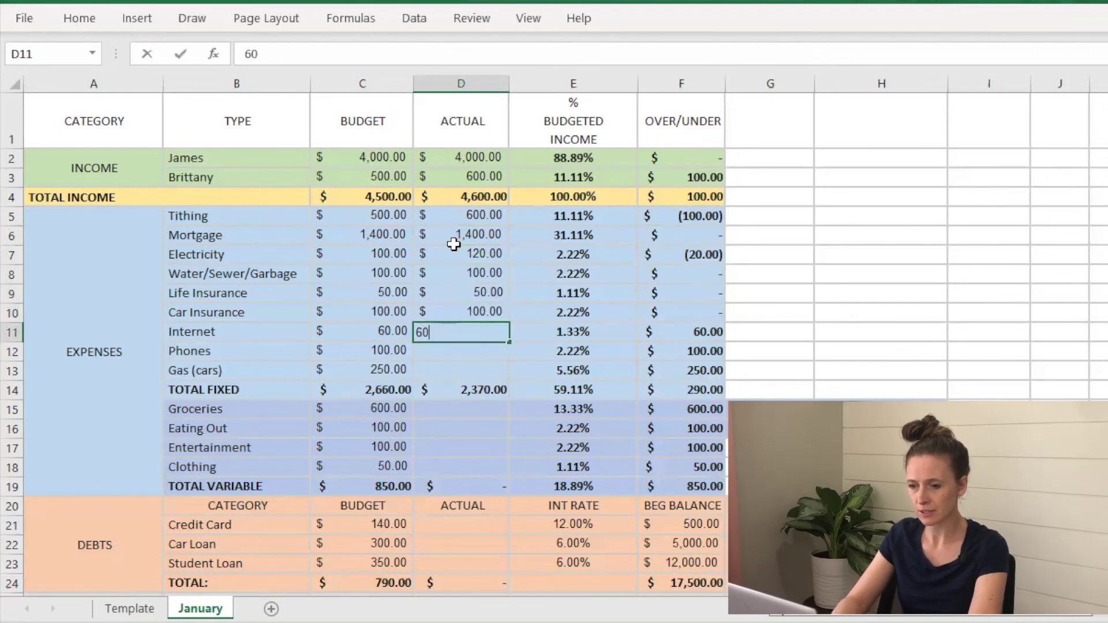
{"action": "key", "text": "Return"}
{"action": "type", "text": "100"}
{"action": "key", "text": "Return"}
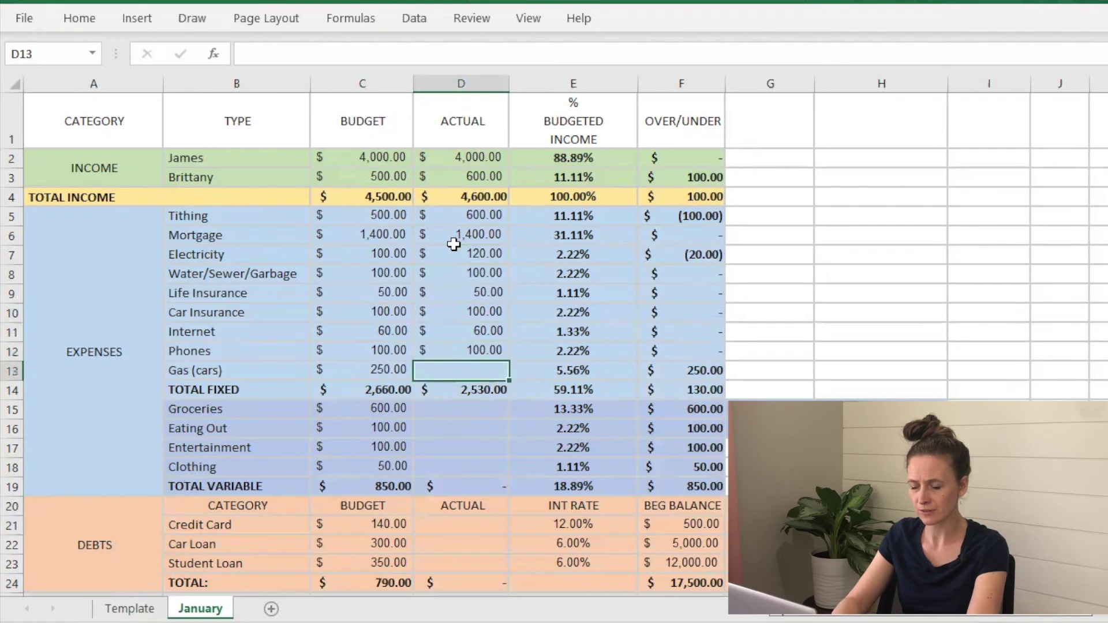
{"action": "type", "text": "240"}
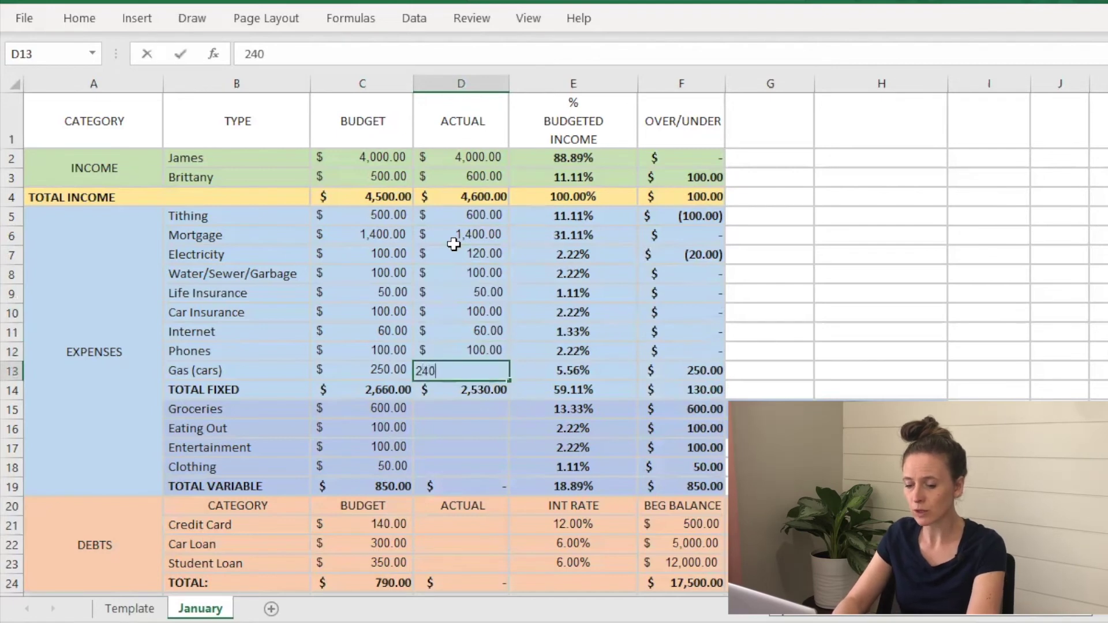
{"action": "key", "text": "Return"}
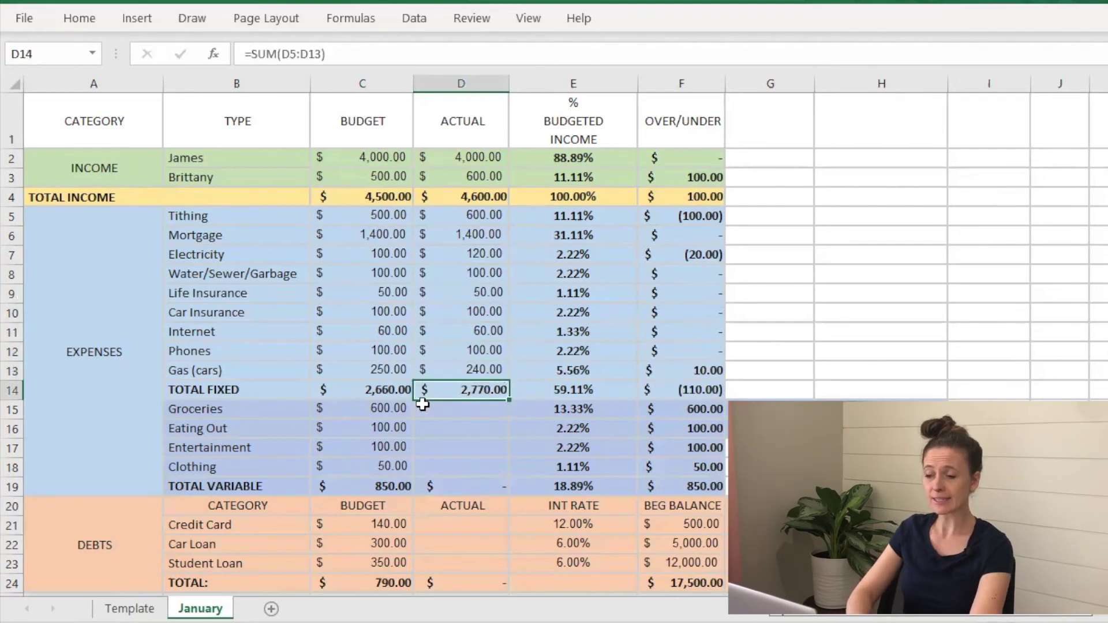
{"action": "left_click", "coordinate": [714, 392]}
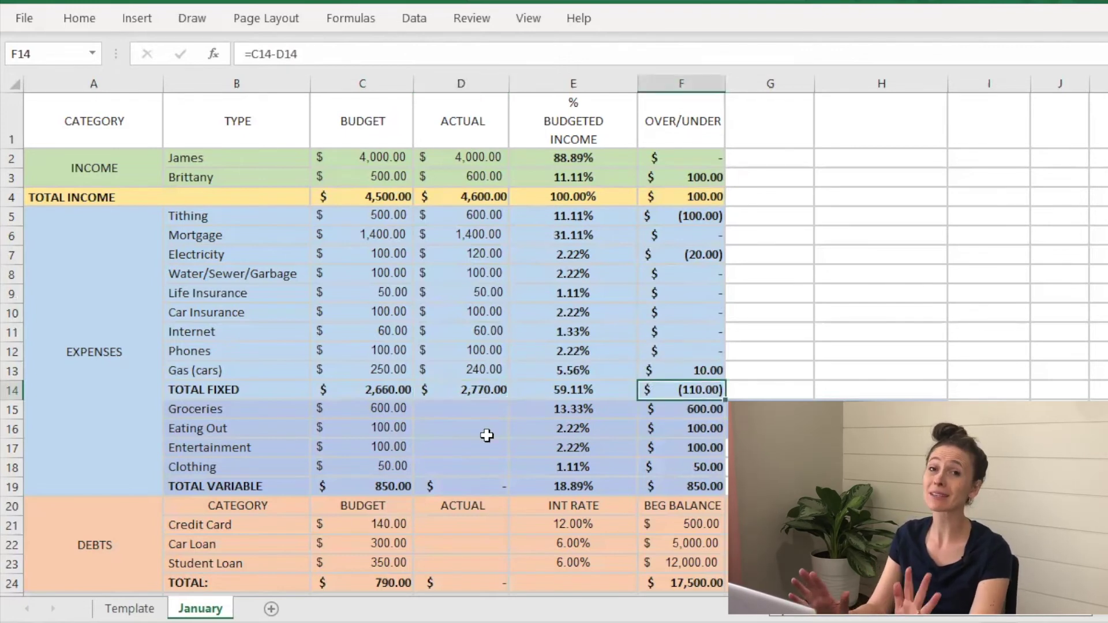
Enter variable actuals in D15:D18: Groceries 500, Eating Out 95, Entertainment 105, Clothing 45.
{"action": "left_click", "coordinate": [471, 405]}
{"action": "type", "text": "60"}
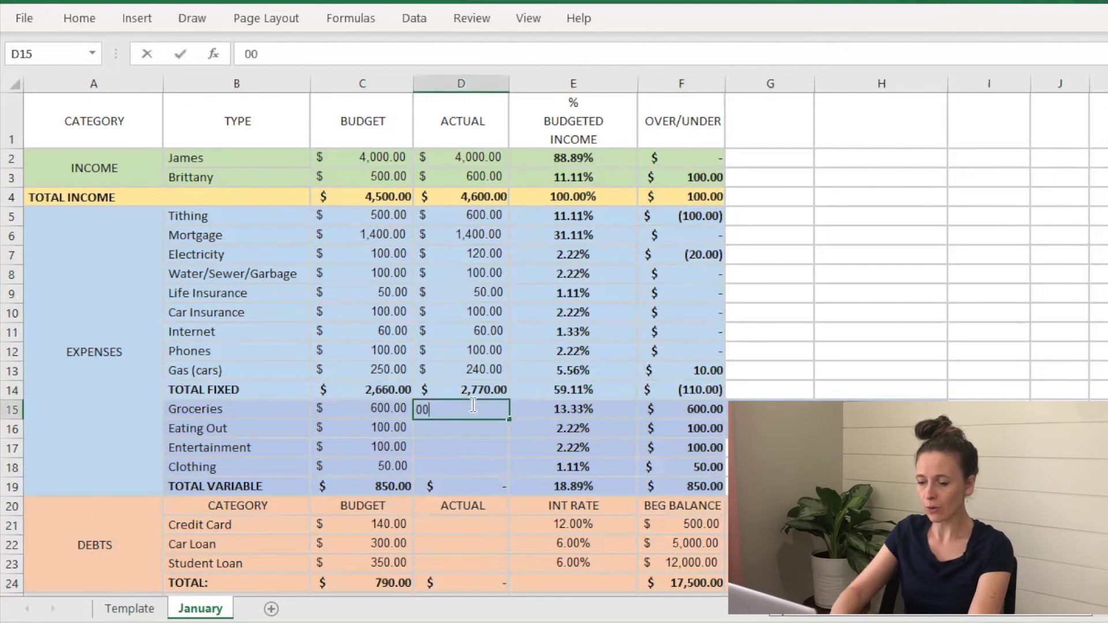
{"action": "key", "text": "BackSpace"}
{"action": "key", "text": "BackSpace"}
{"action": "type", "text": "500"}
{"action": "key", "text": "Return"}
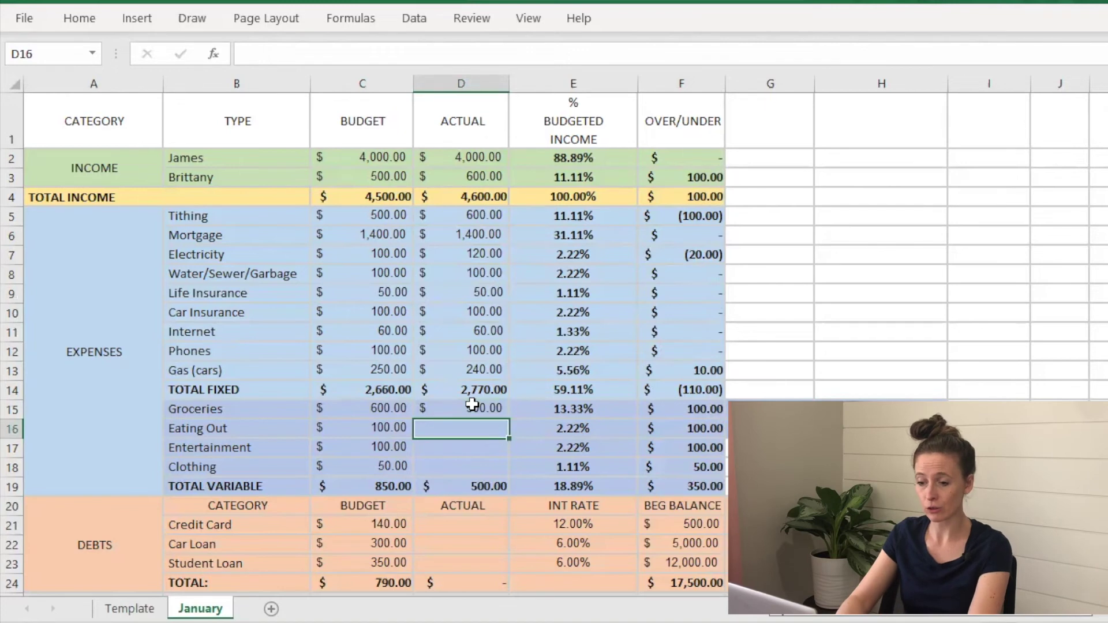
{"action": "type", "text": "95"}
{"action": "key", "text": "Return"}
{"action": "type", "text": "105"}
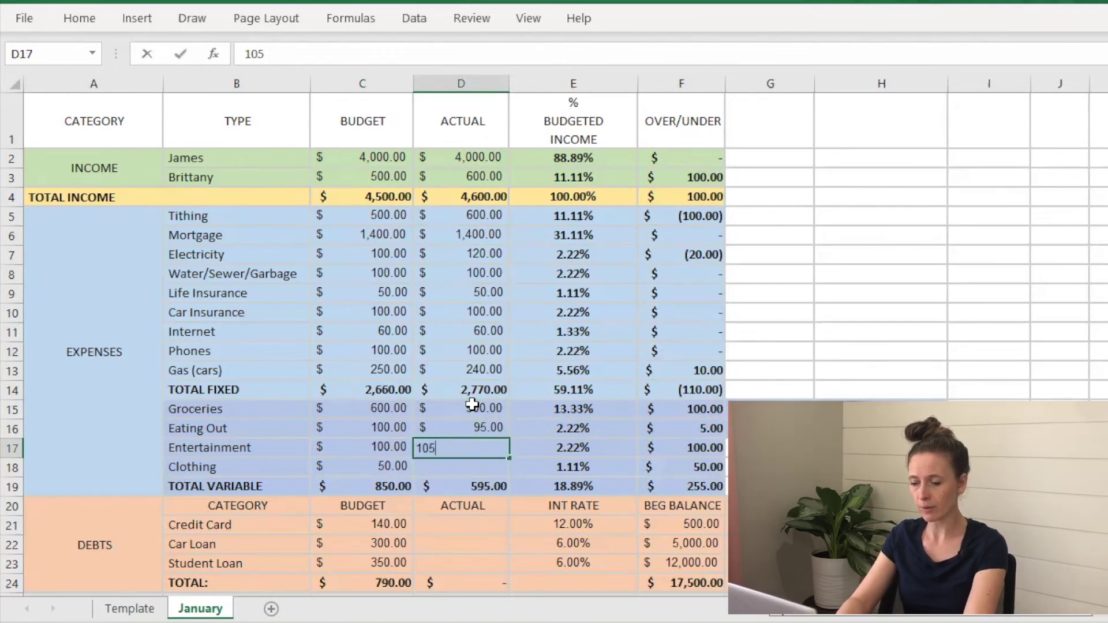
{"action": "key", "text": "Return"}
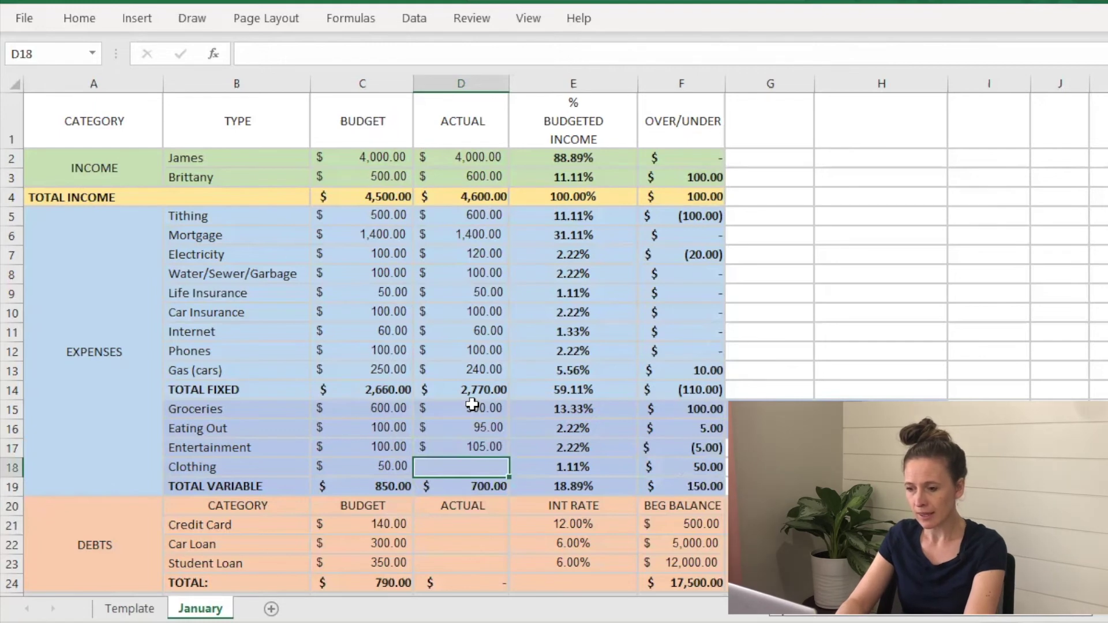
{"action": "type", "text": "45"}
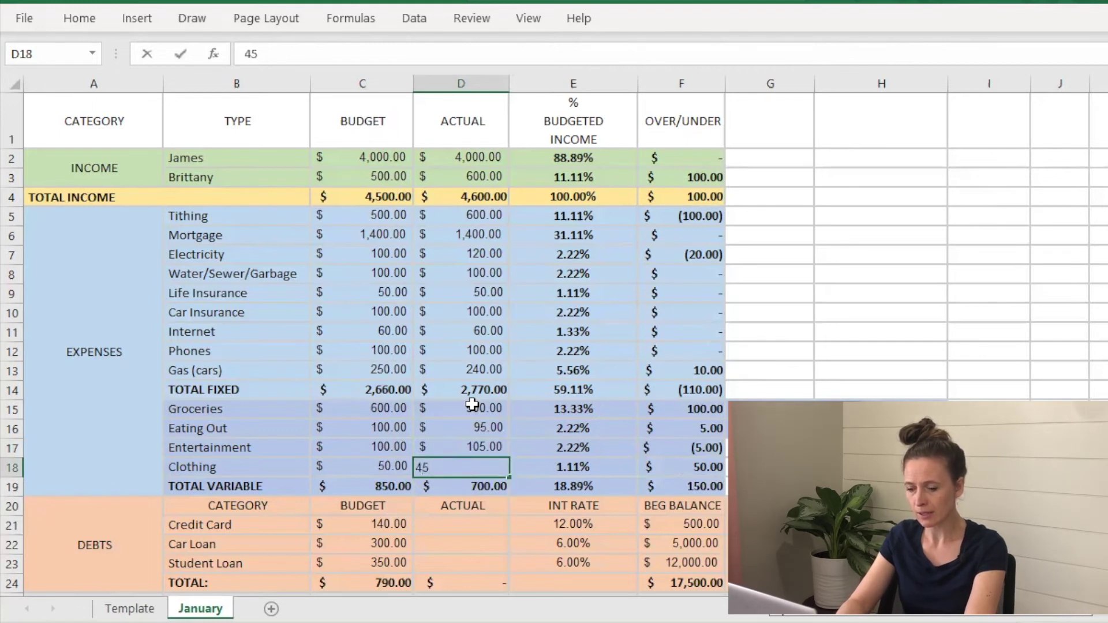
{"action": "key", "text": "Return"}
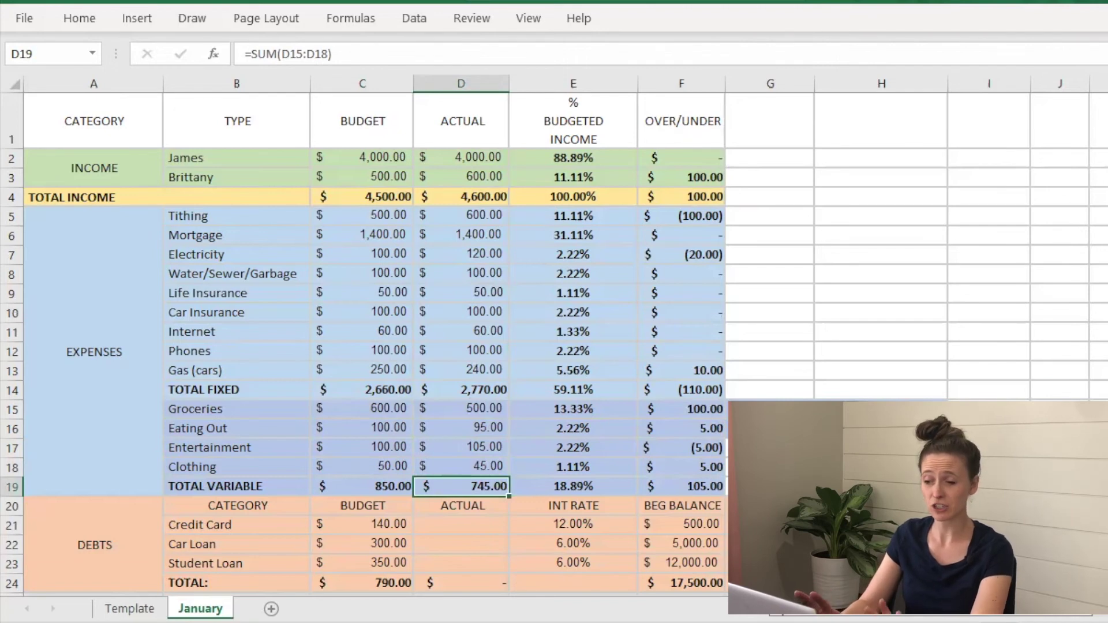
Record the Credit Card payment of 140 and an end balance of 400.
{"action": "scroll", "coordinate": [473, 276], "scroll_direction": "down", "scroll_amount": 4}
{"action": "left_click", "coordinate": [473, 276]}
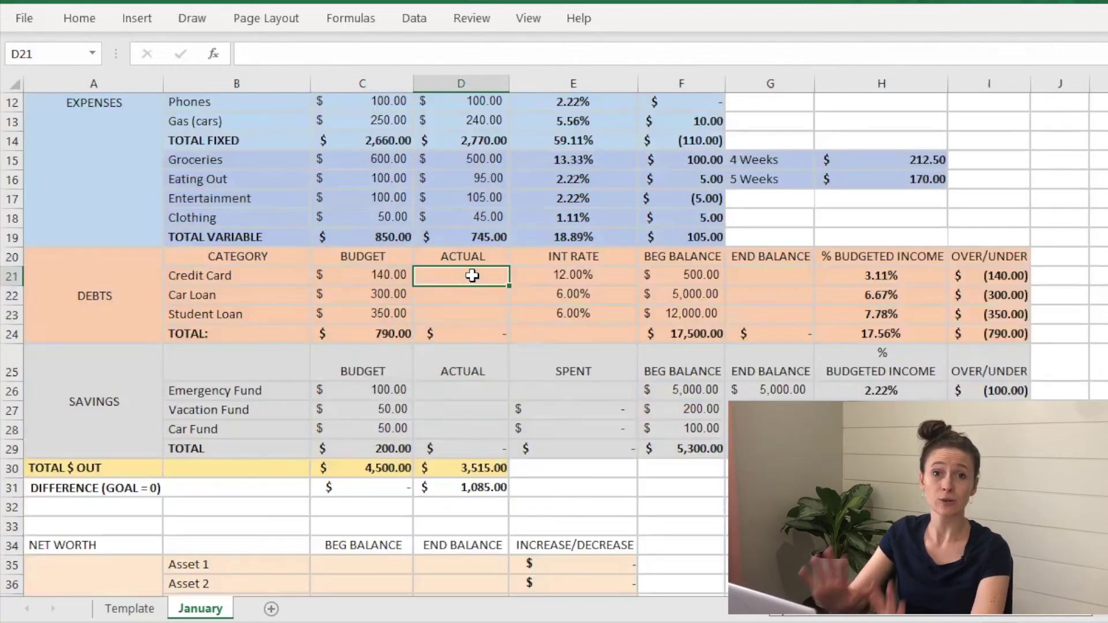
{"action": "type", "text": "140"}
{"action": "key", "text": "Return"}
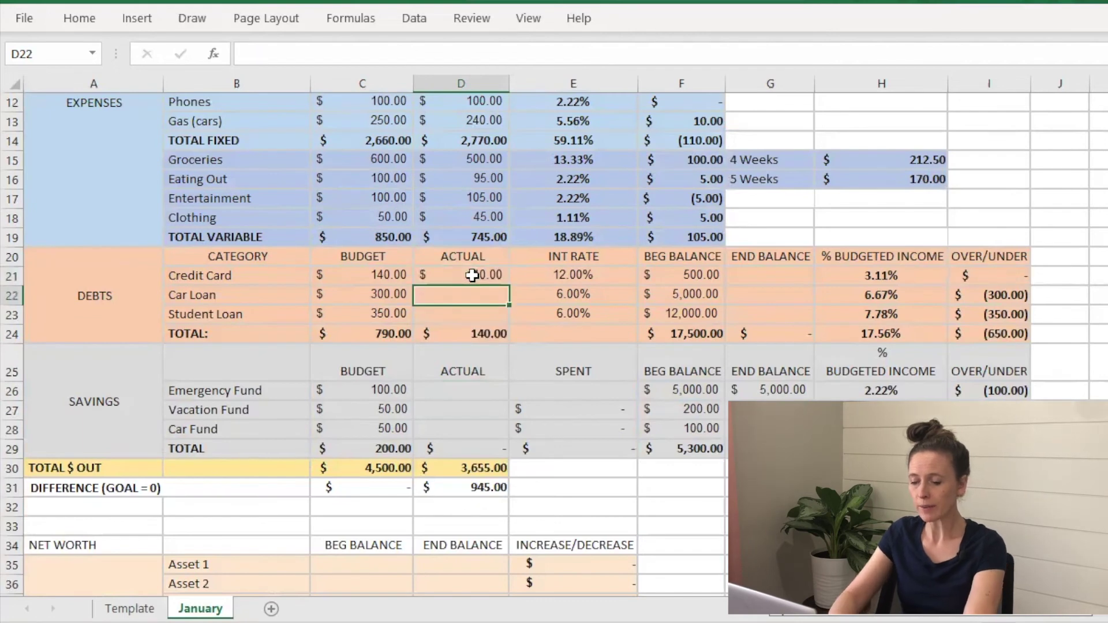
{"action": "left_click", "coordinate": [785, 277]}
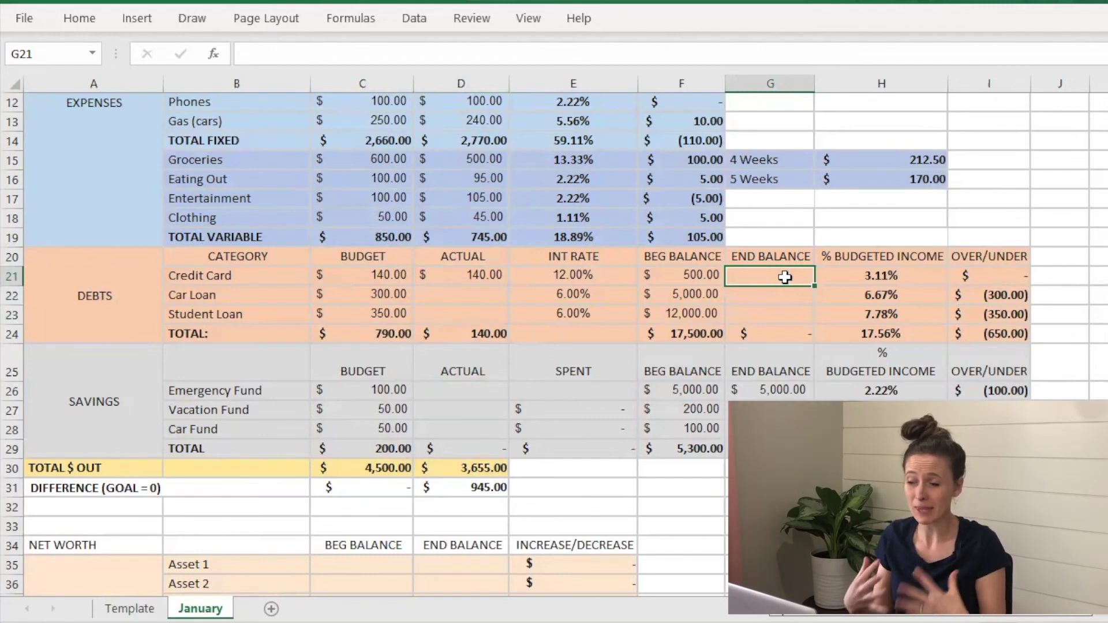
{"action": "type", "text": "400"}
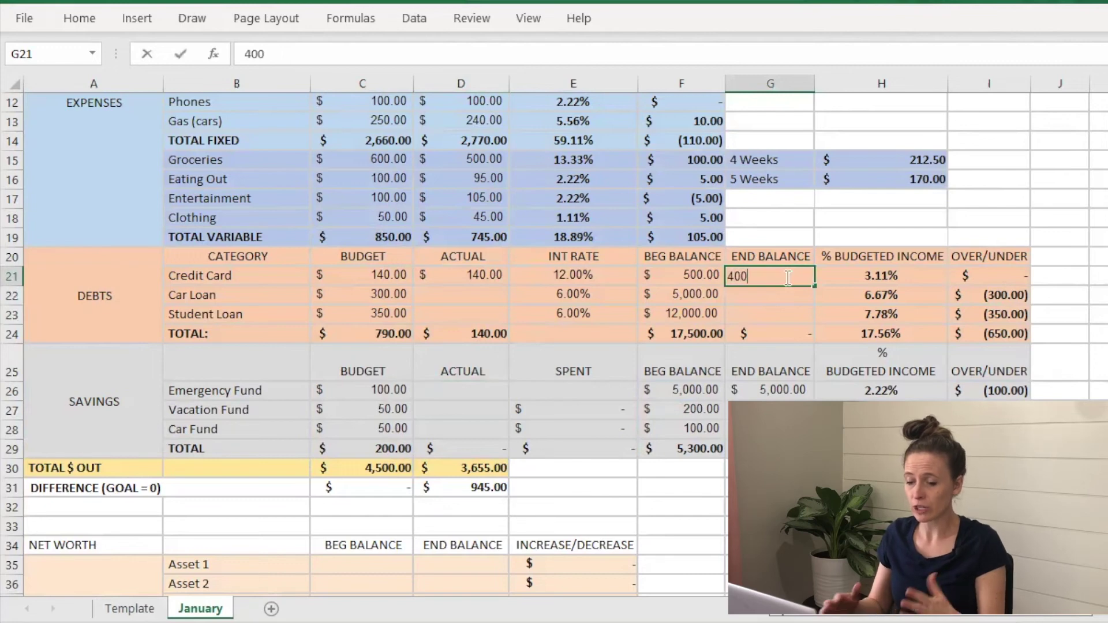
{"action": "key", "text": "Return"}
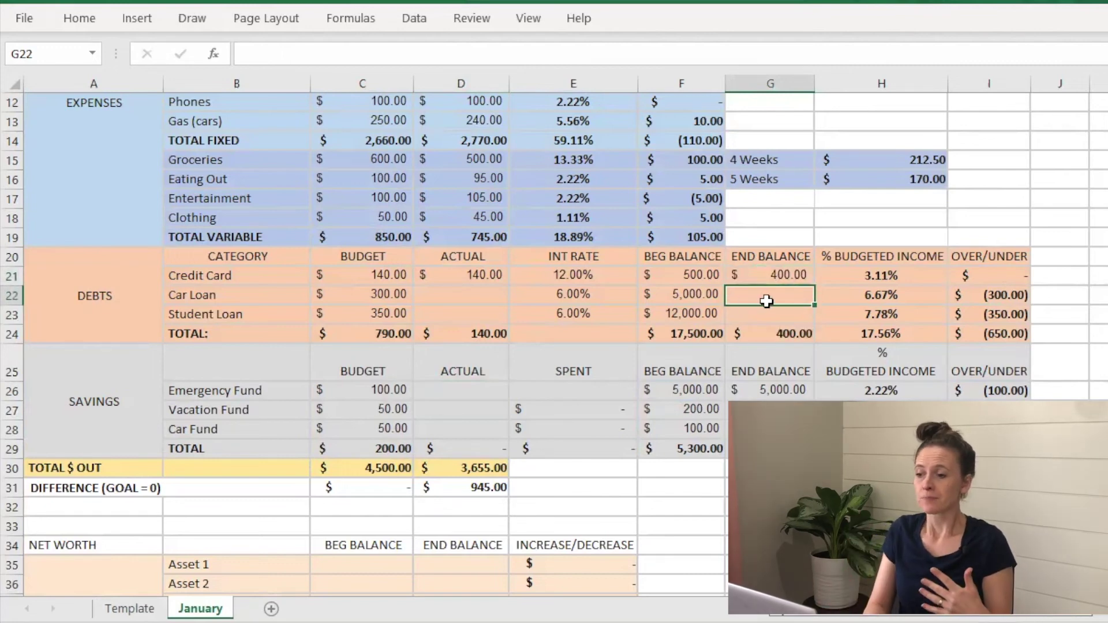
Record Car Loan payment 300 with end balance 4,800, Student Loan 350 with 11,800.
{"action": "left_click", "coordinate": [488, 297]}
{"action": "type", "text": "300"}
{"action": "key", "text": "Tab"}
{"action": "key", "text": "Tab"}
{"action": "key", "text": "Tab"}
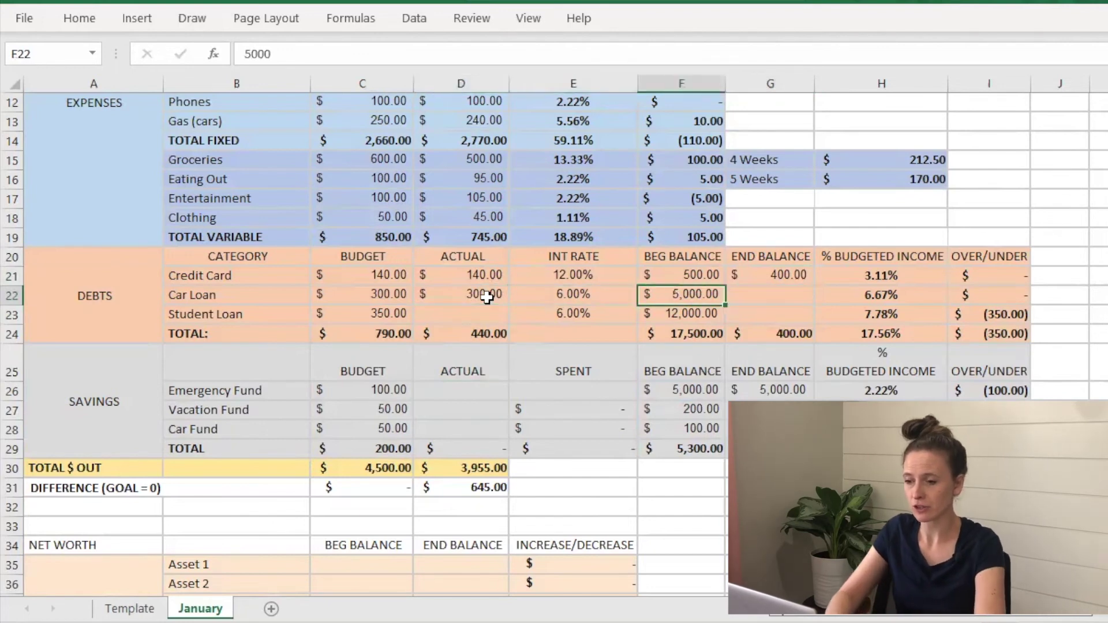
{"action": "type", "text": "4800"}
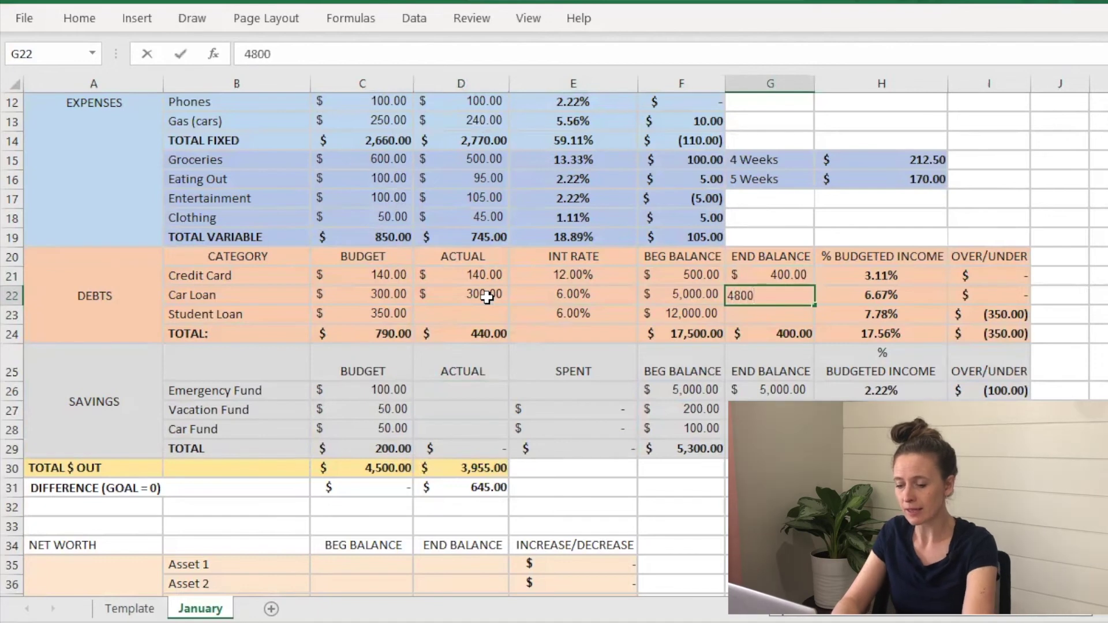
{"action": "key", "text": "Return"}
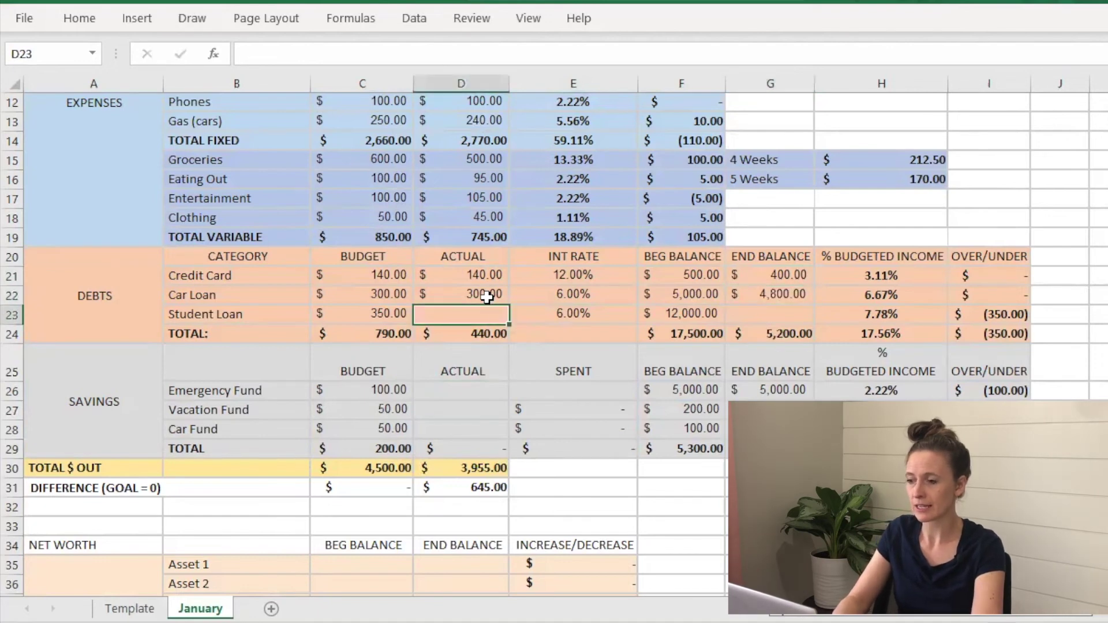
{"action": "type", "text": "350"}
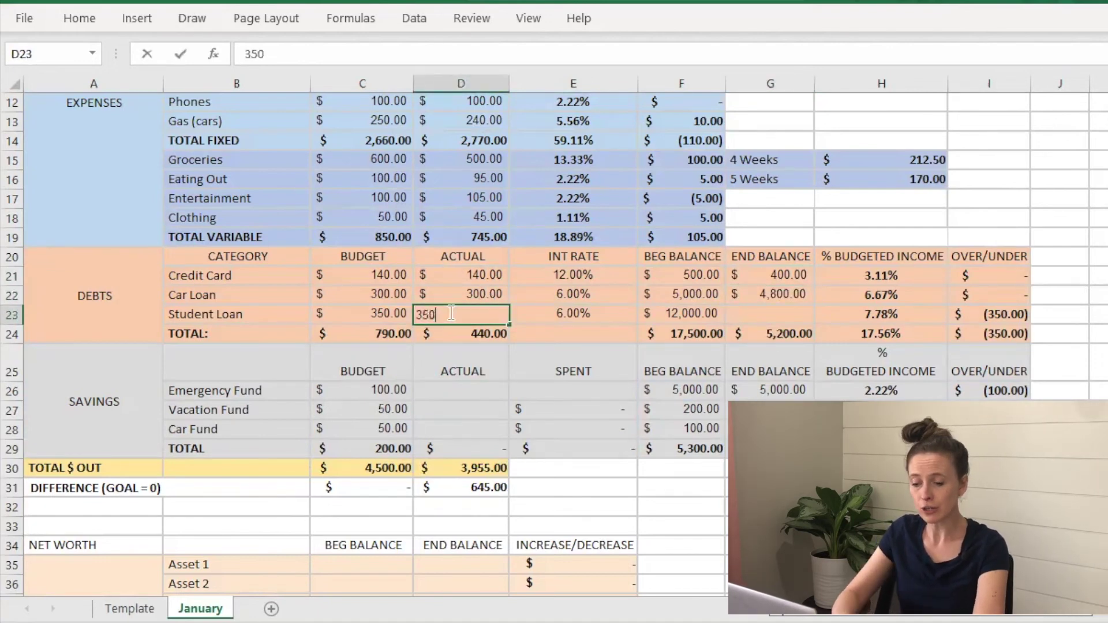
{"action": "key", "text": "Tab"}
{"action": "key", "text": "Tab"}
{"action": "key", "text": "Tab"}
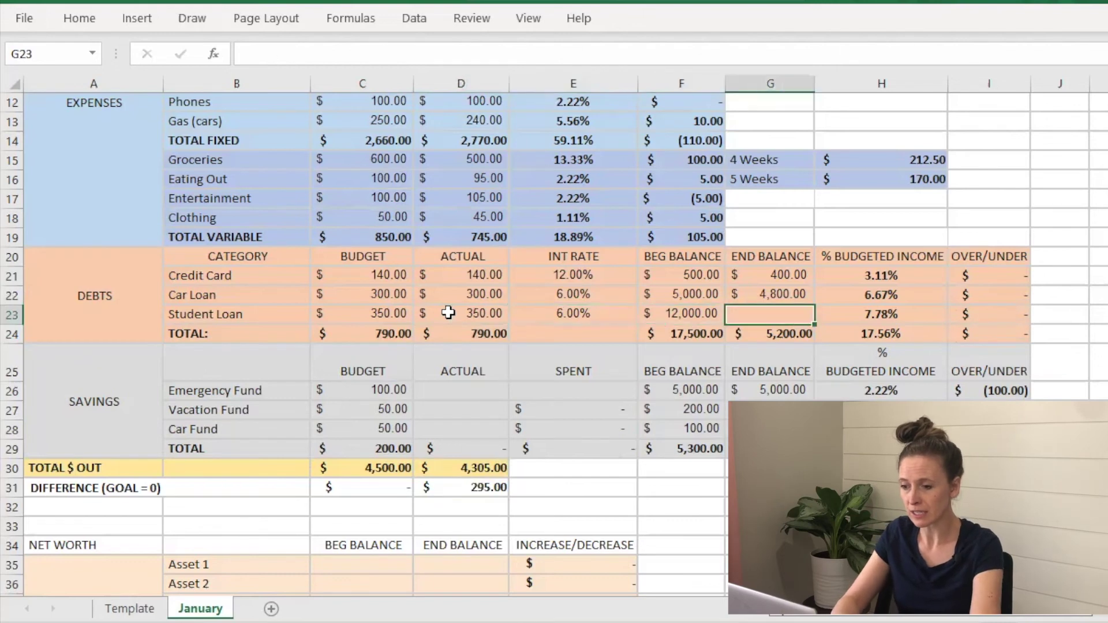
{"action": "type", "text": "11"}
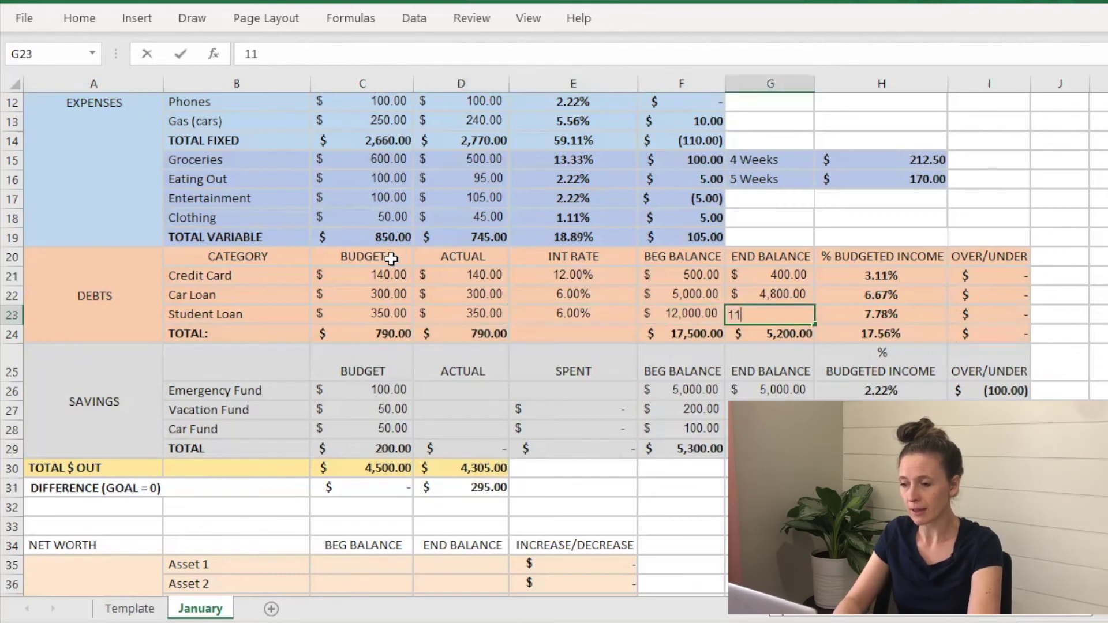
{"action": "type", "text": ",800"}
{"action": "key", "text": "Return"}
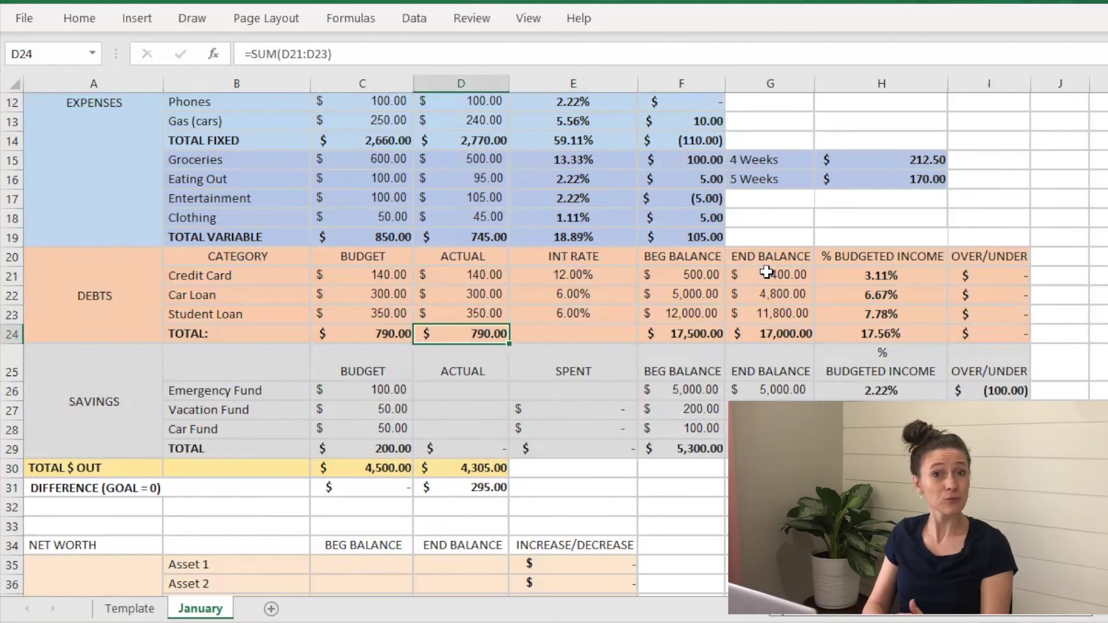
{"action": "left_click_drag", "start_coordinate": [774, 274], "coordinate": [779, 330]}
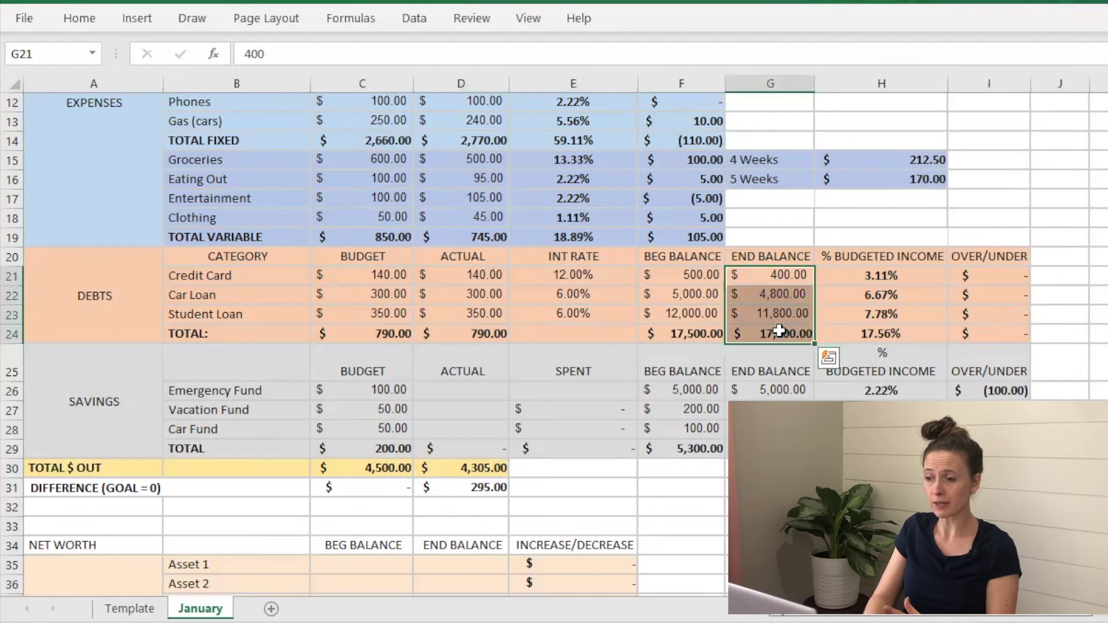
{"action": "key", "text": "ctrl+c"}
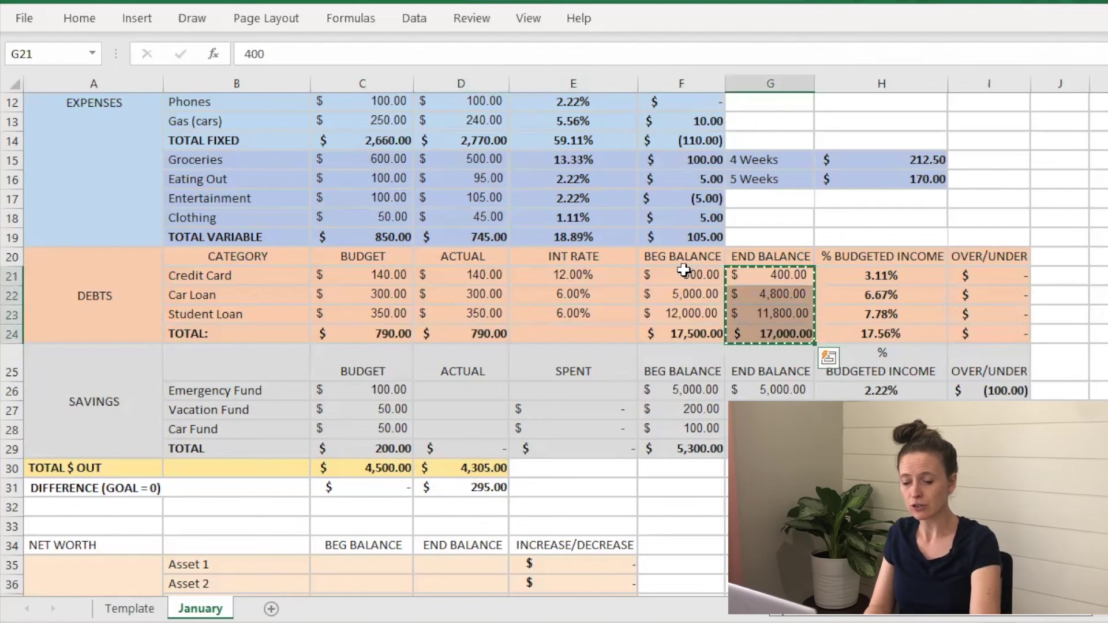
{"action": "left_click", "coordinate": [684, 269]}
{"action": "right_click", "coordinate": [683, 271]}
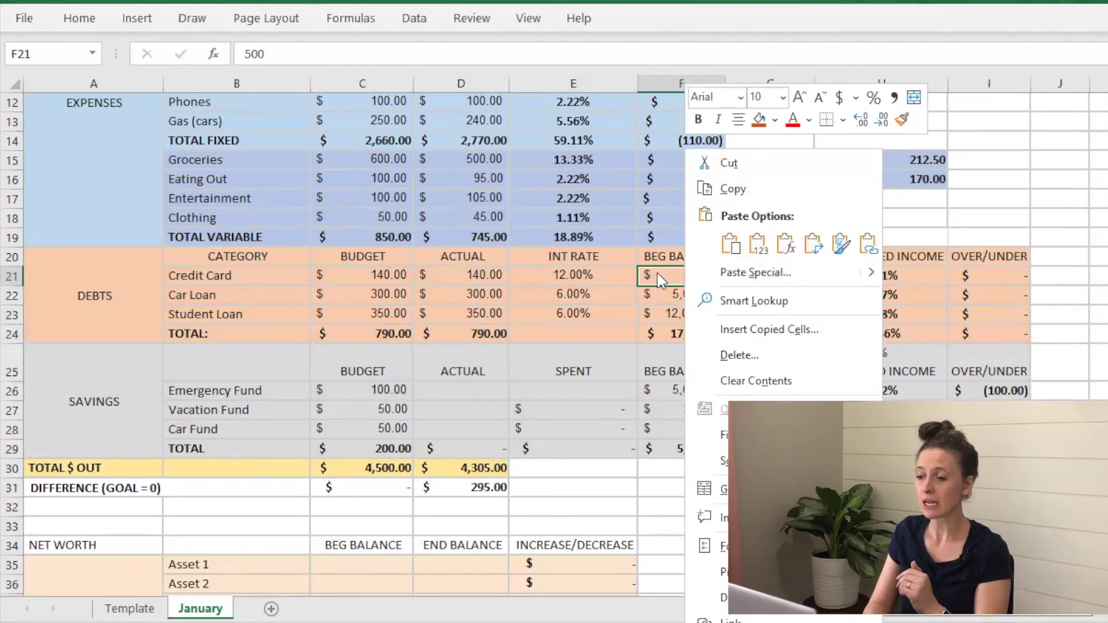
{"action": "key", "text": "ctrl+v"}
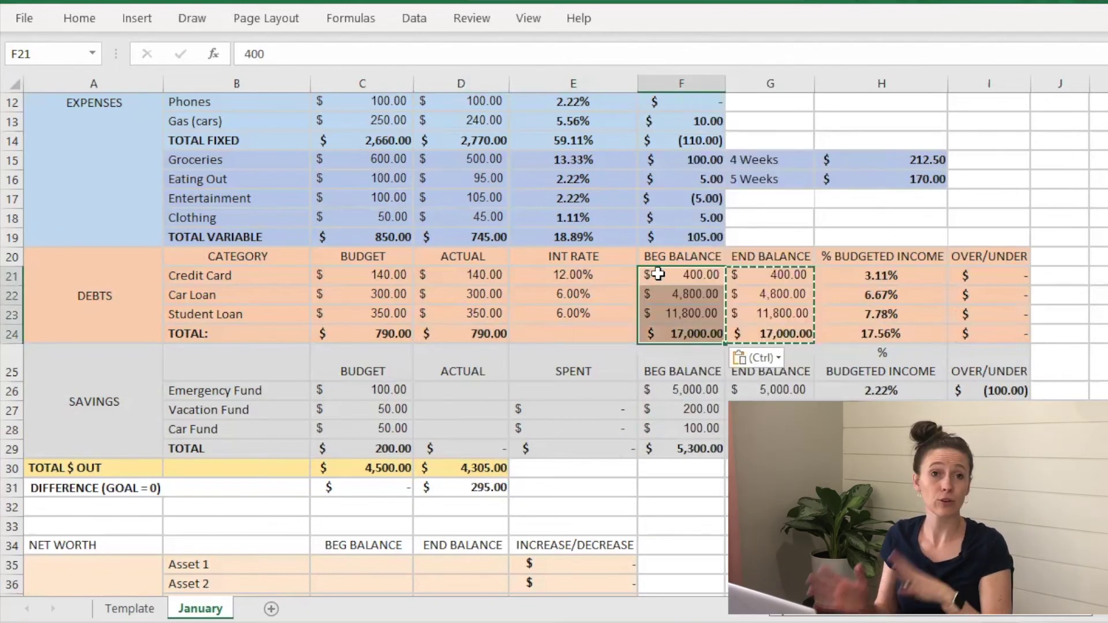
{"action": "key", "text": "ctrl+z"}
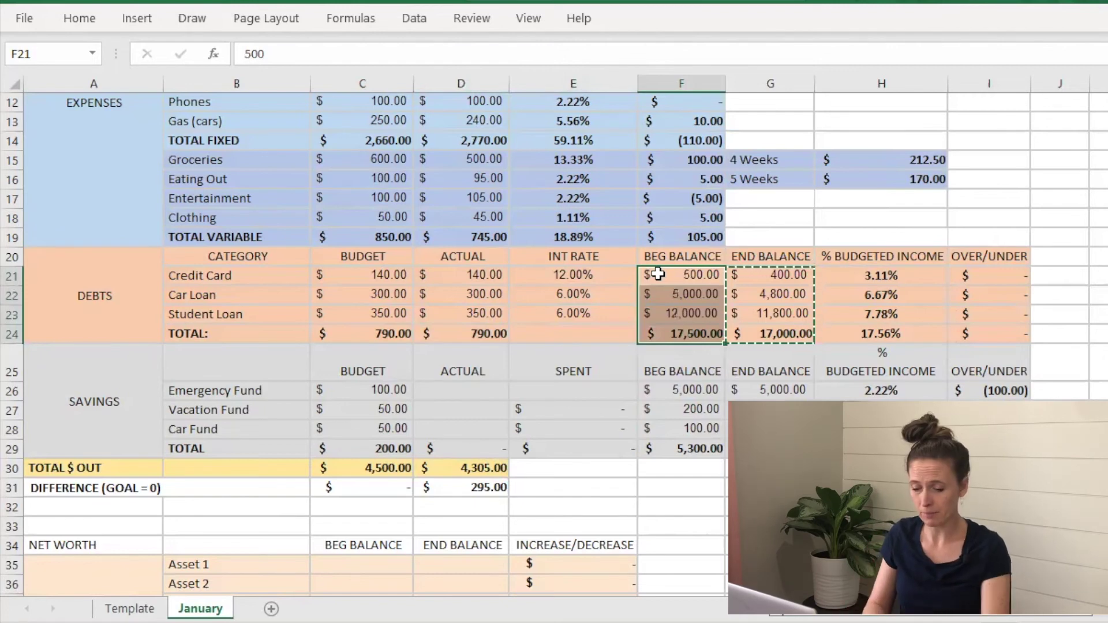
{"action": "left_click", "coordinate": [771, 313]}
Enter the Emergency Fund actual of 100 and 500 spent, then check its balances.
{"action": "left_click", "coordinate": [436, 396]}
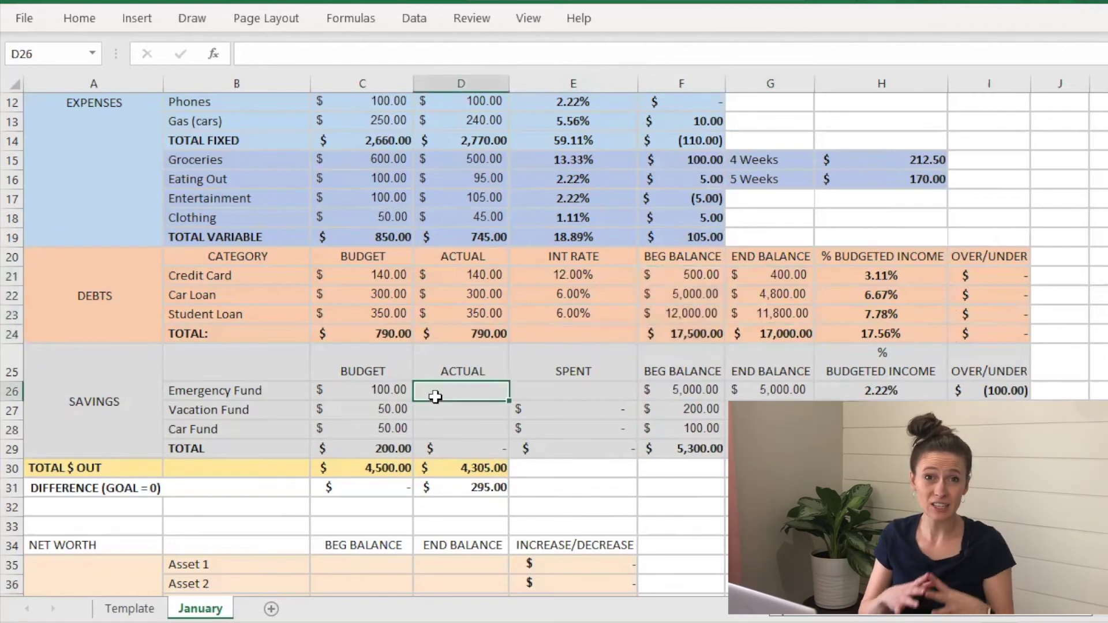
{"action": "type", "text": "100"}
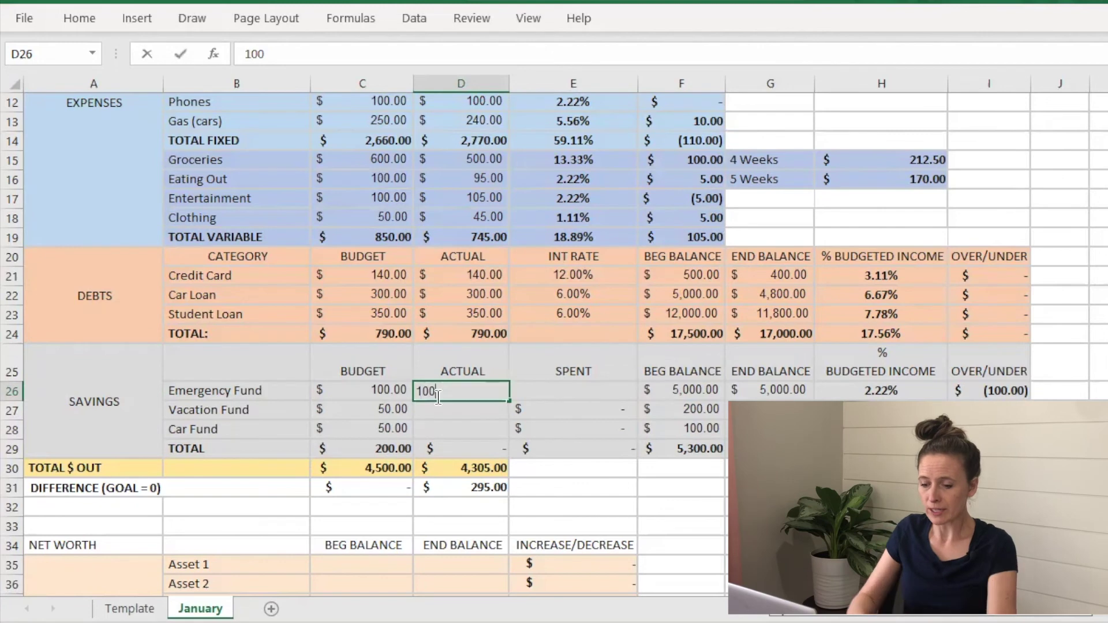
{"action": "key", "text": "Tab"}
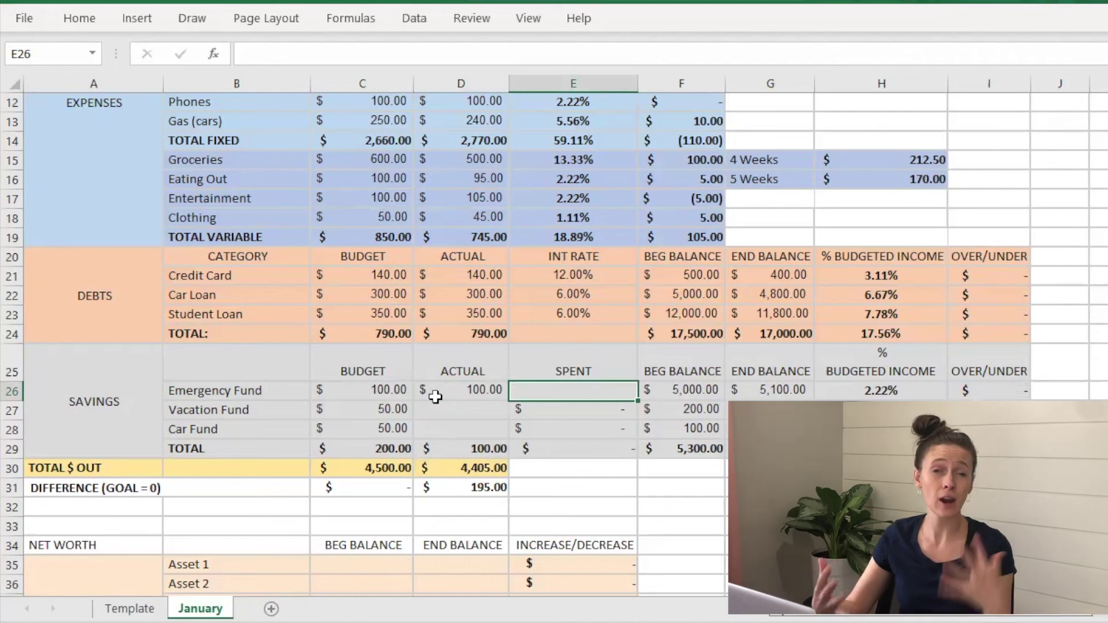
{"action": "type", "text": "500"}
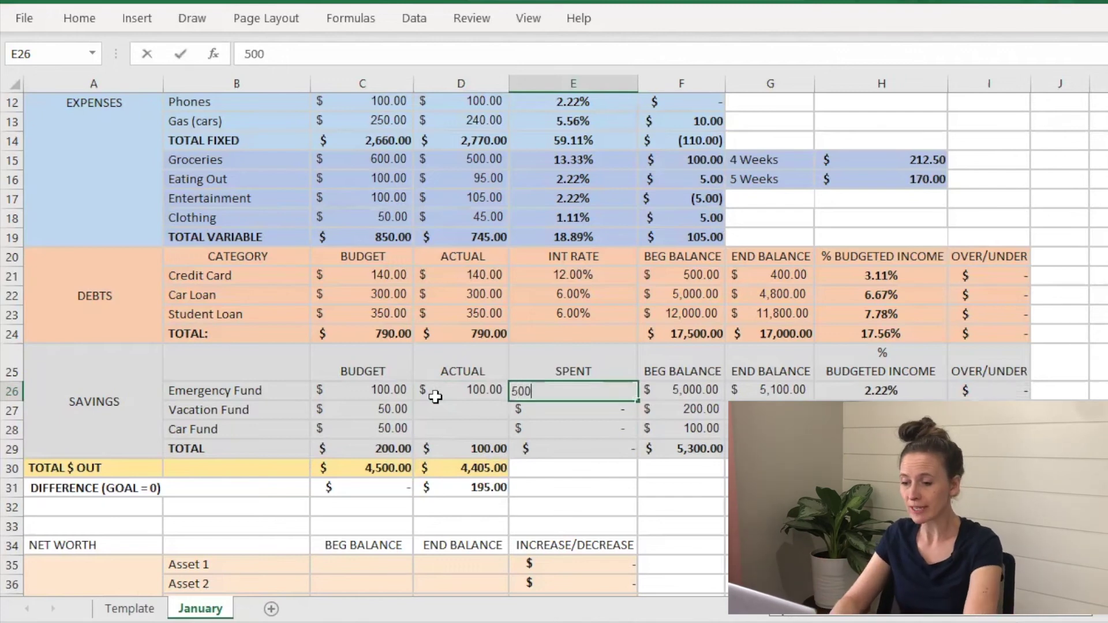
{"action": "key", "text": "Return"}
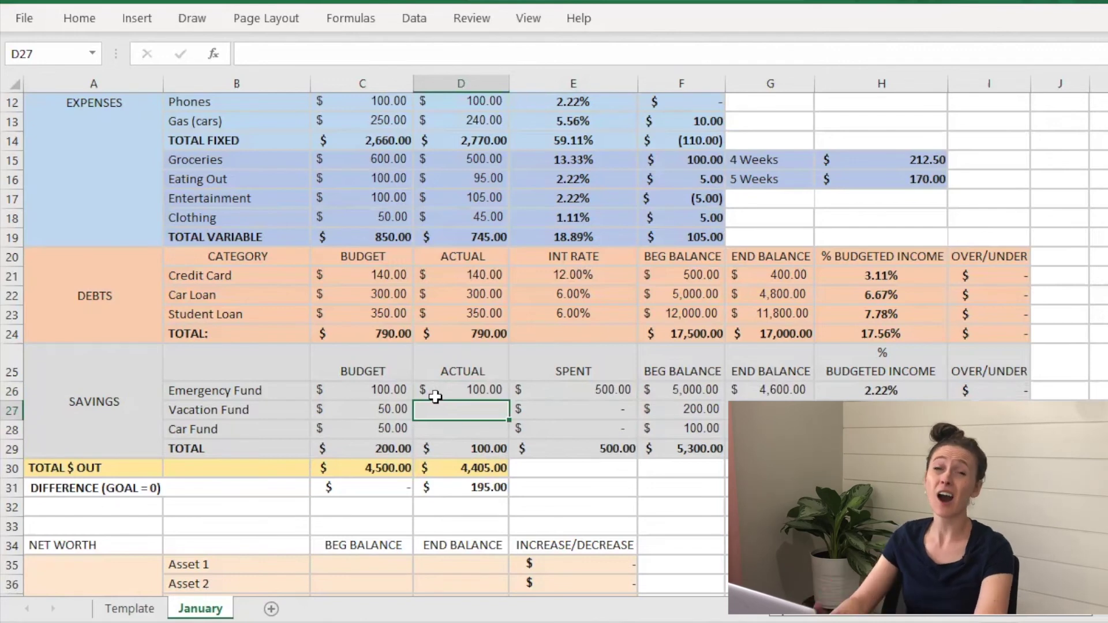
{"action": "left_click", "coordinate": [682, 393]}
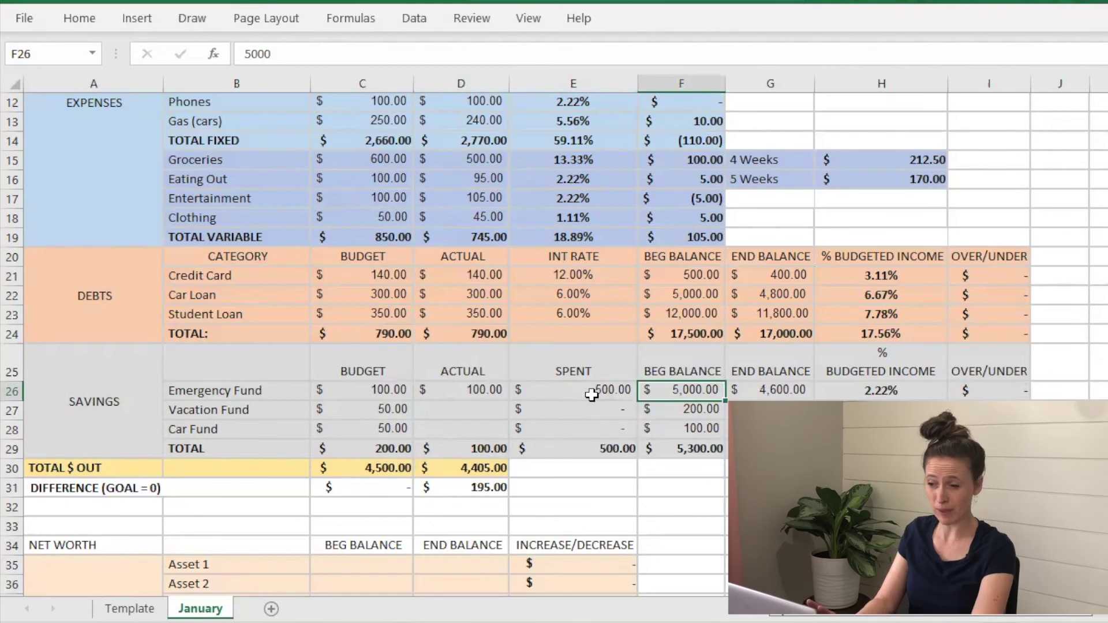
{"action": "left_click", "coordinate": [764, 385]}
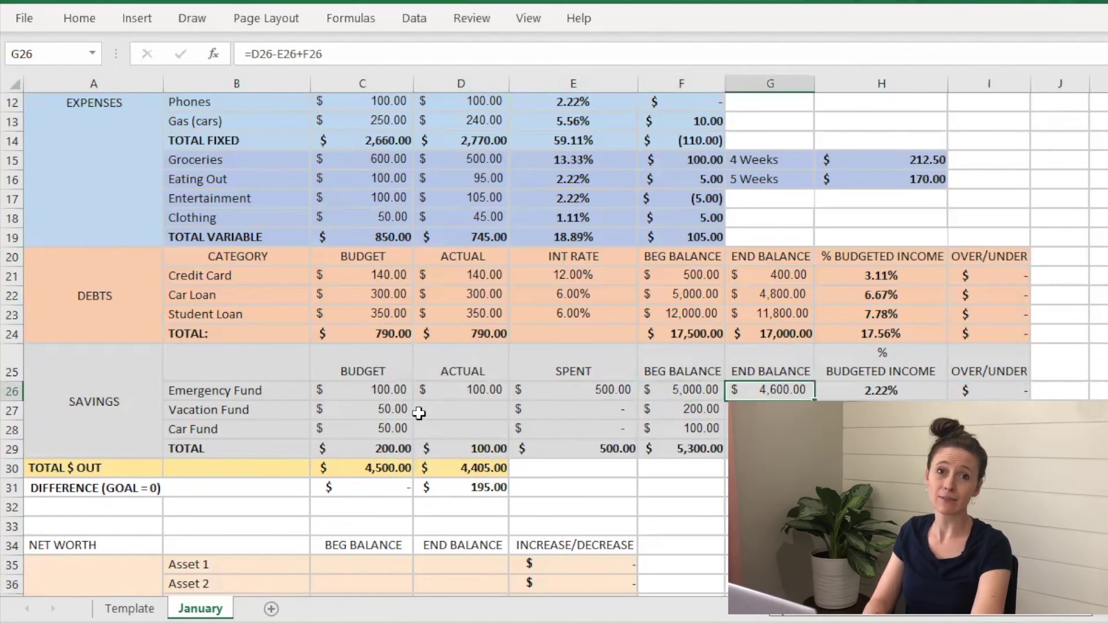
Enter Vacation Fund and Car Fund actuals of 50 each and check the difference.
{"action": "left_click", "coordinate": [441, 409]}
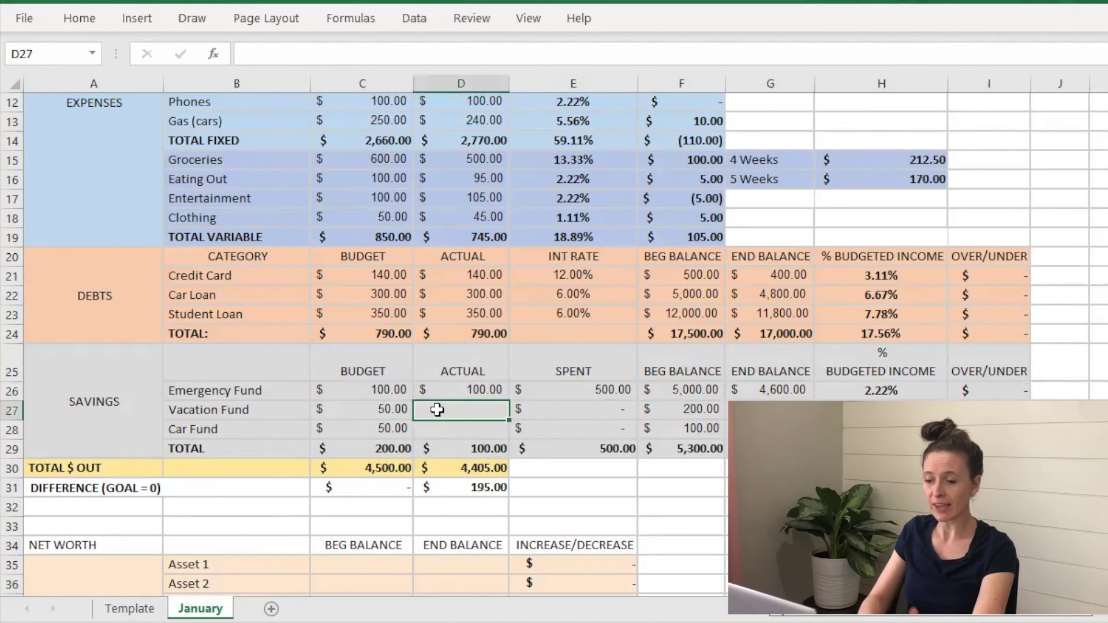
{"action": "type", "text": "50"}
{"action": "key", "text": "Tab"}
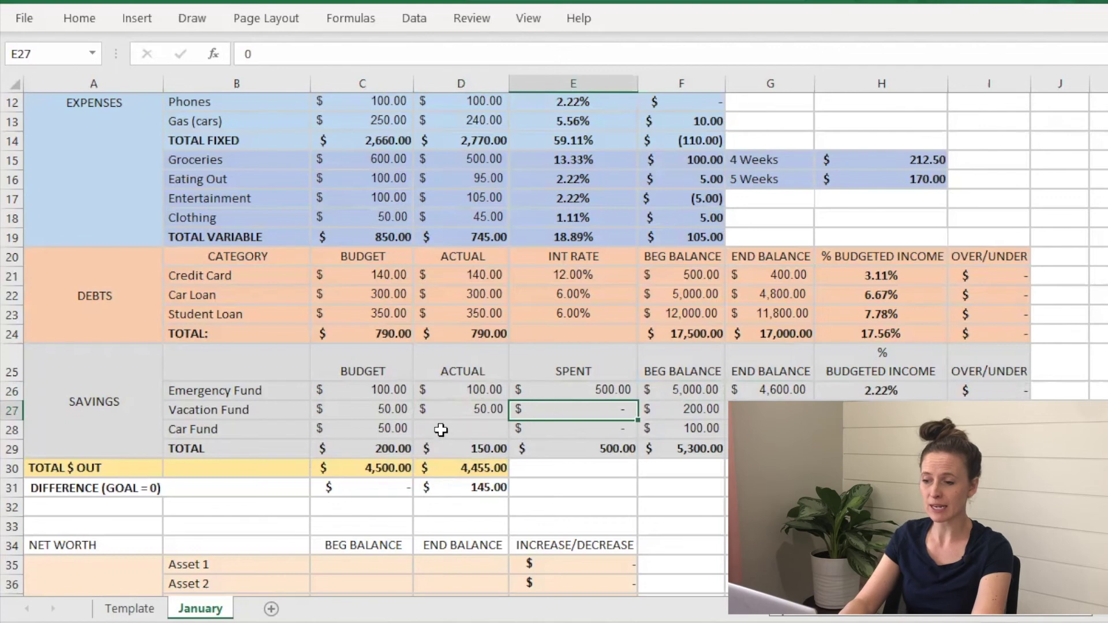
{"action": "left_click", "coordinate": [443, 429]}
{"action": "type", "text": "50"}
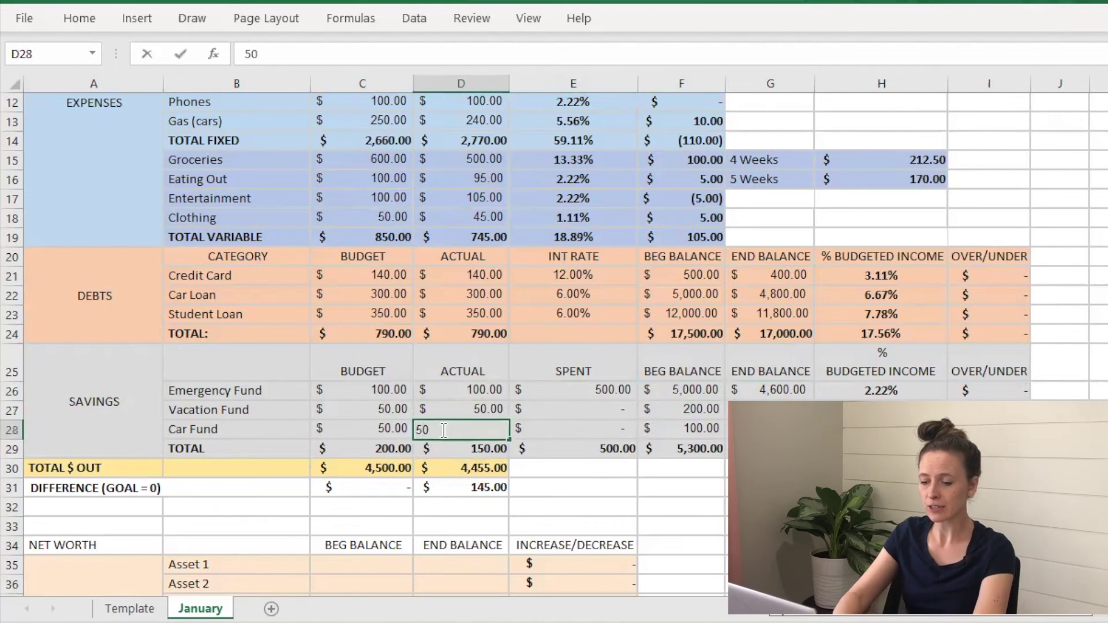
{"action": "key", "text": "Tab"}
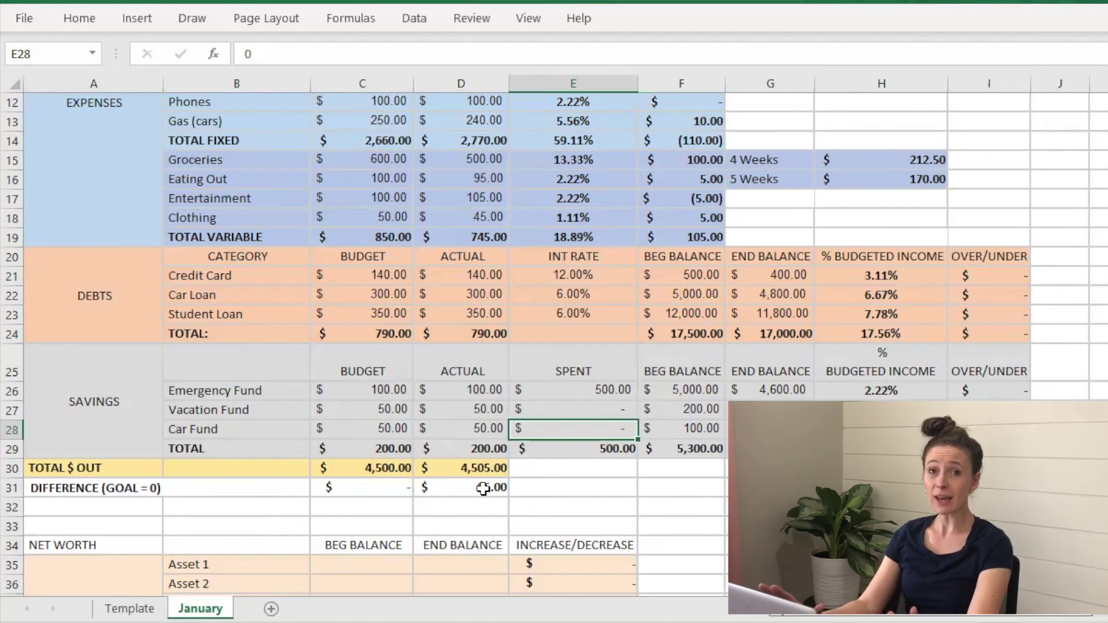
{"action": "left_click", "coordinate": [491, 492]}
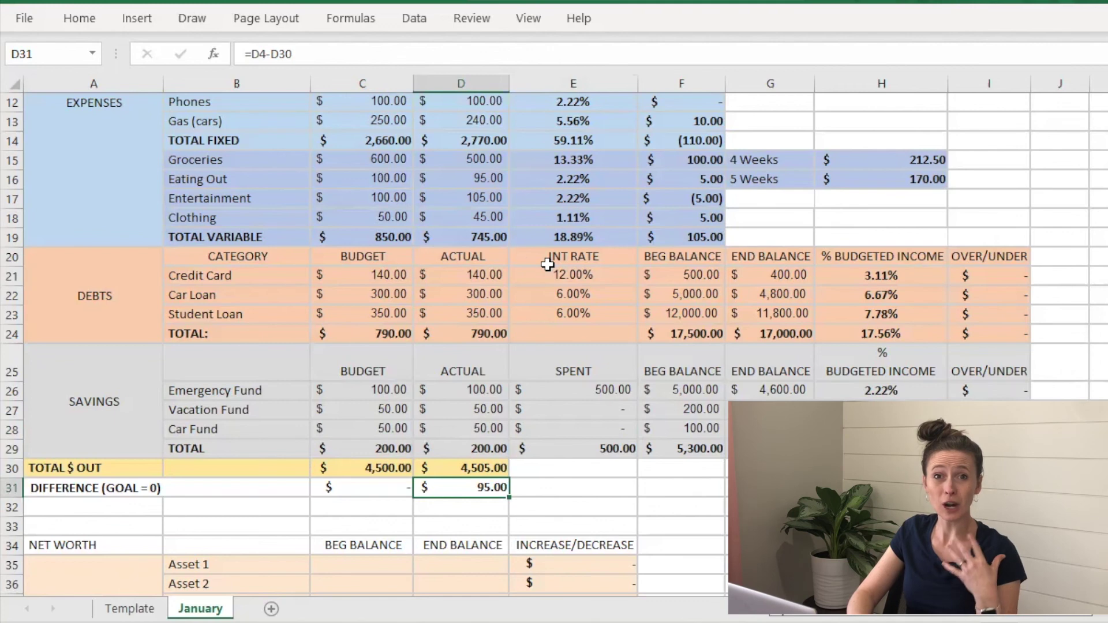
Set the Credit Card actual payment in D21 to 235.
{"action": "left_click", "coordinate": [488, 276]}
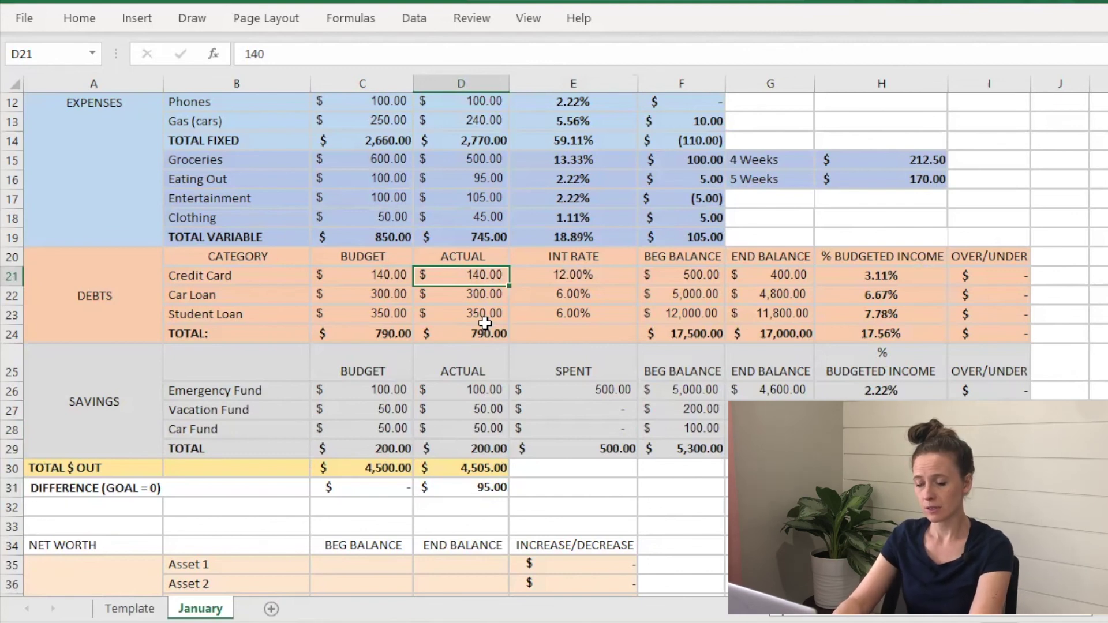
{"action": "type", "text": "235"}
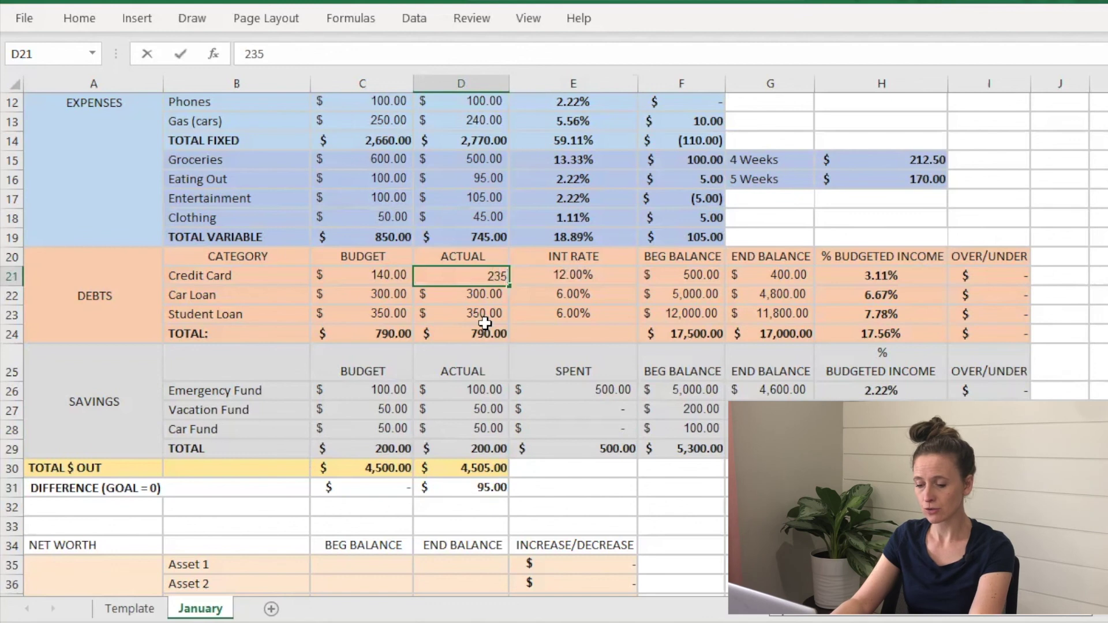
{"action": "key", "text": "Return"}
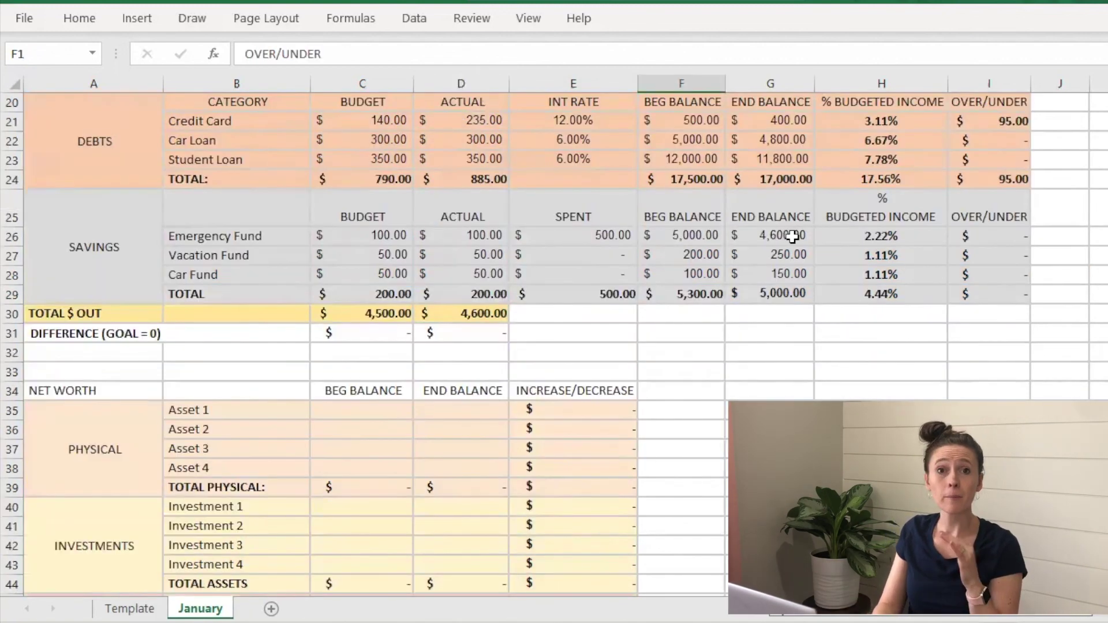
Copy the savings end balances G26:G29 and paste them as values into F26.
{"action": "left_click_drag", "start_coordinate": [792, 237], "coordinate": [786, 293]}
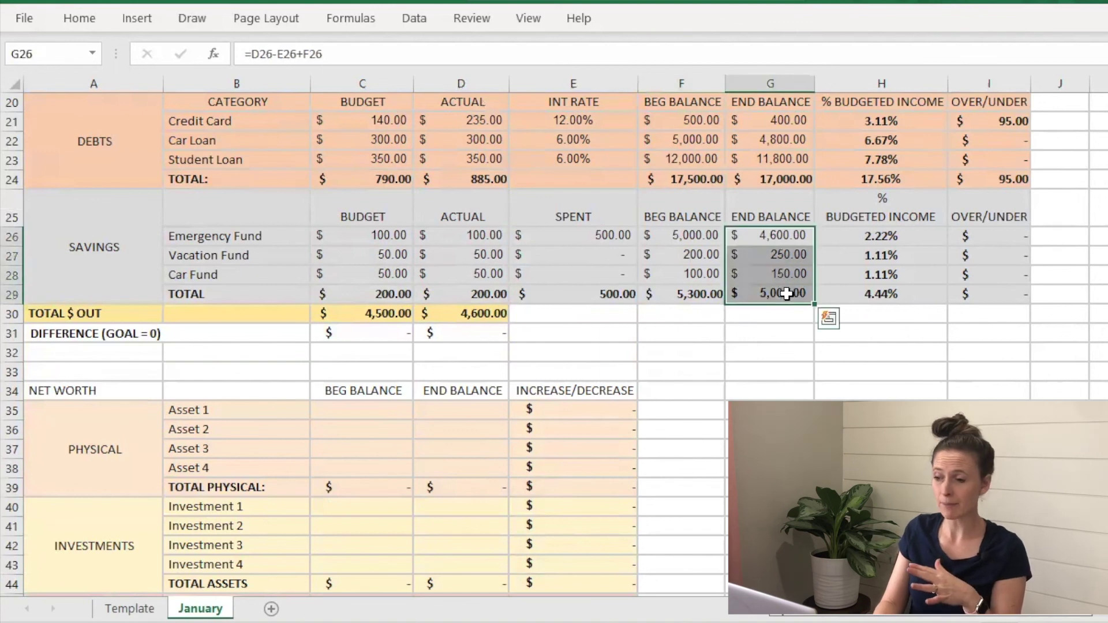
{"action": "key", "text": "ctrl+c"}
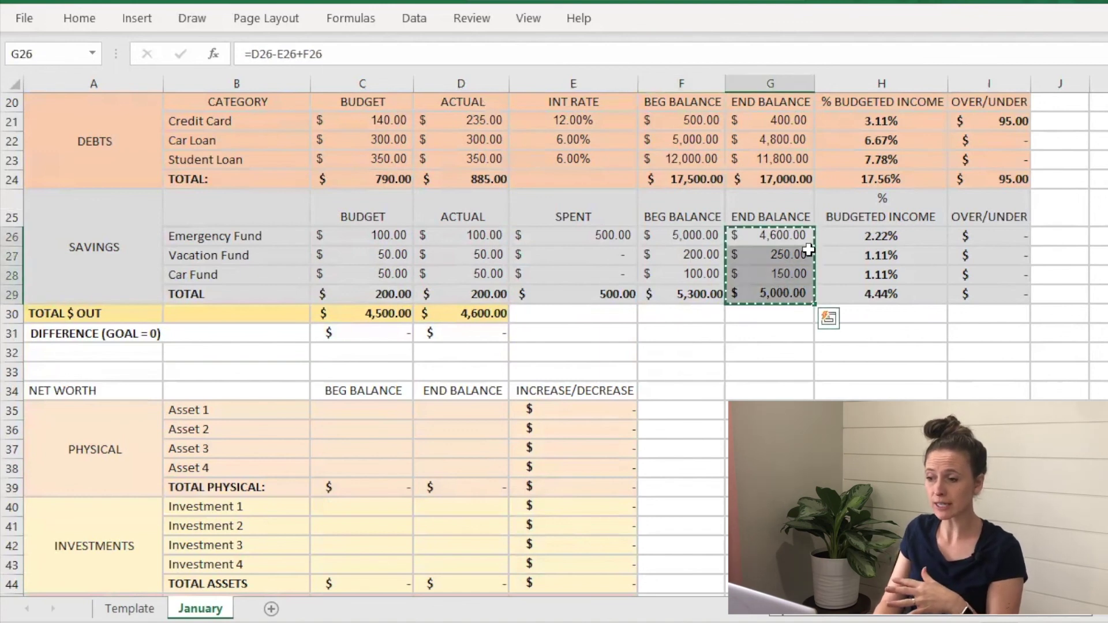
{"action": "right_click", "coordinate": [679, 245]}
{"action": "left_click", "coordinate": [746, 251]}
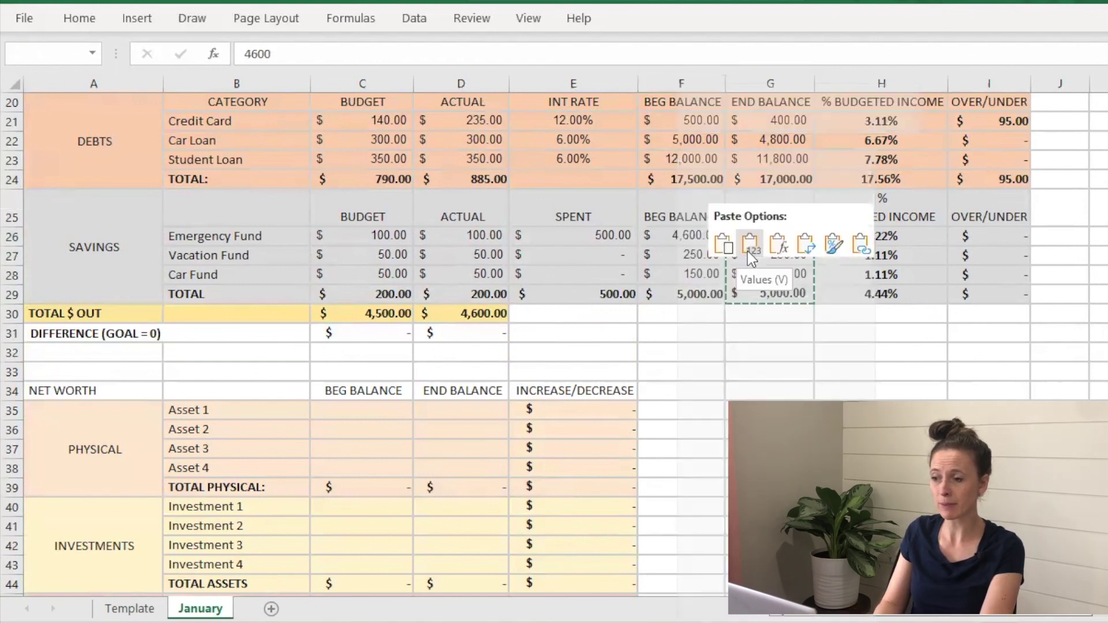
{"action": "left_click", "coordinate": [746, 251]}
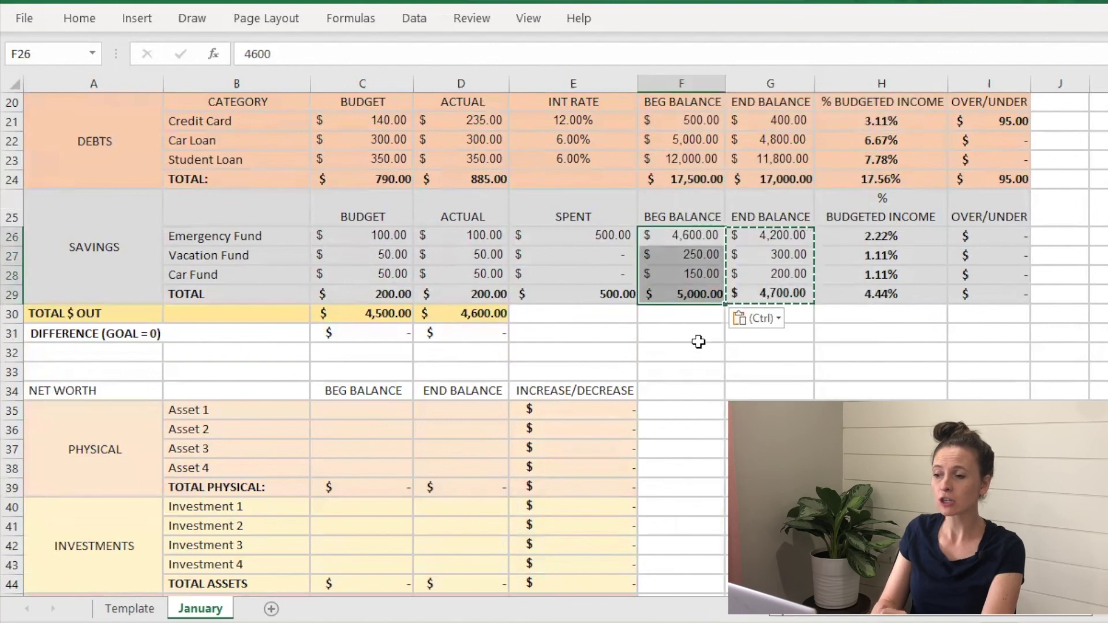
{"action": "left_click", "coordinate": [698, 341]}
{"action": "key", "text": "Escape"}
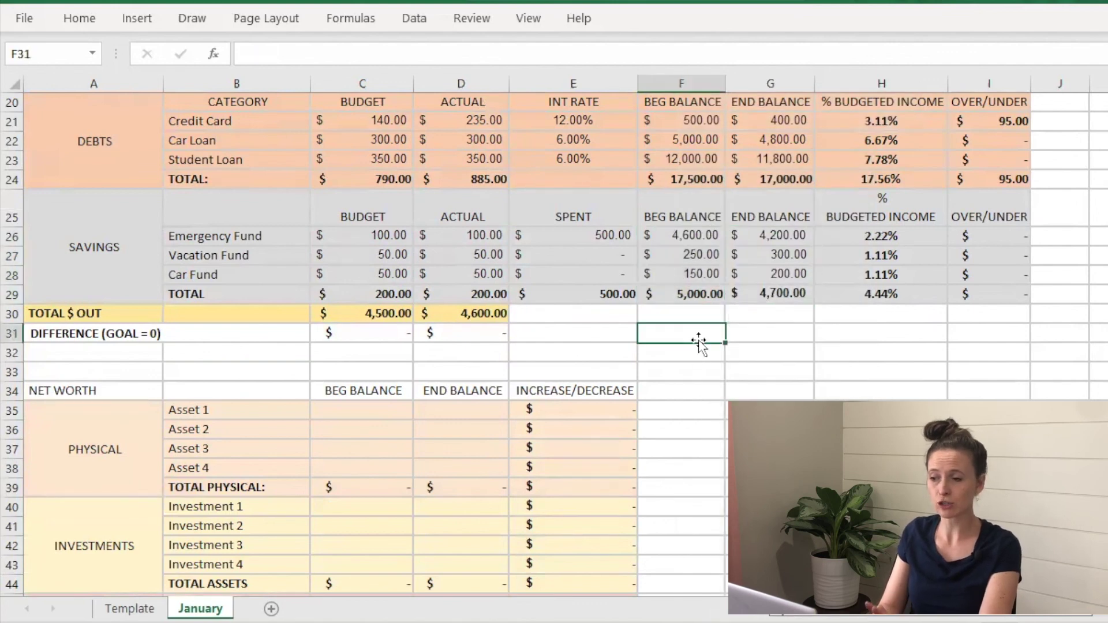